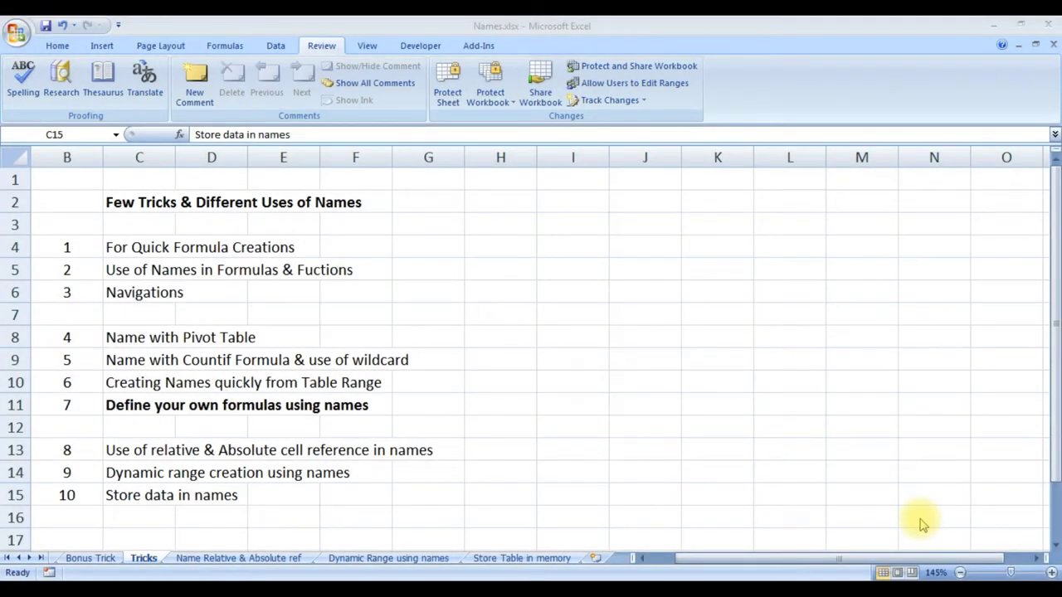
Point out items 8 and 9 on the Tricks sheet's list.
left_click(135, 450)
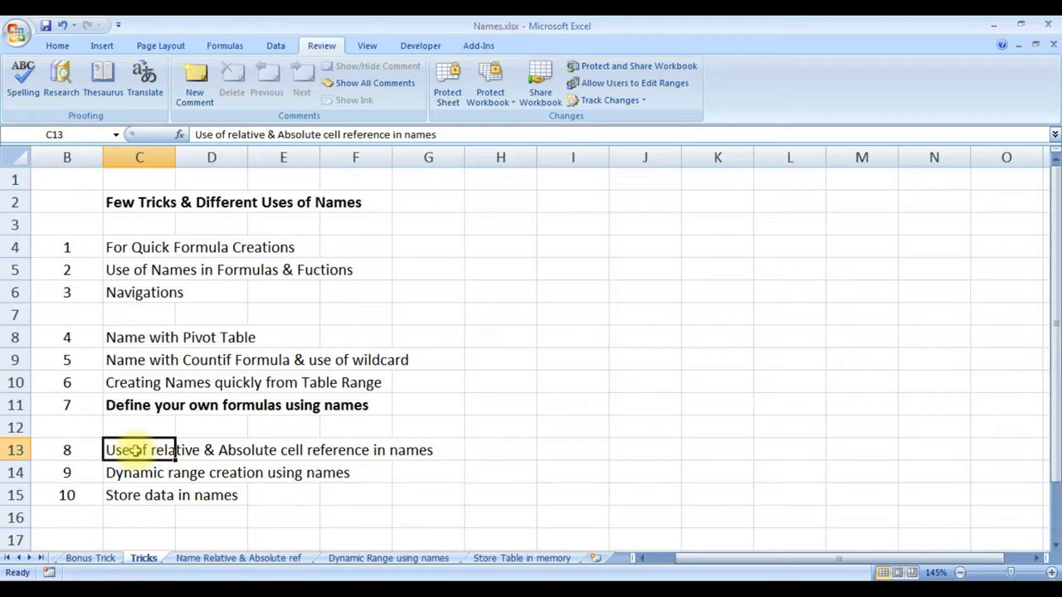
left_click(139, 470)
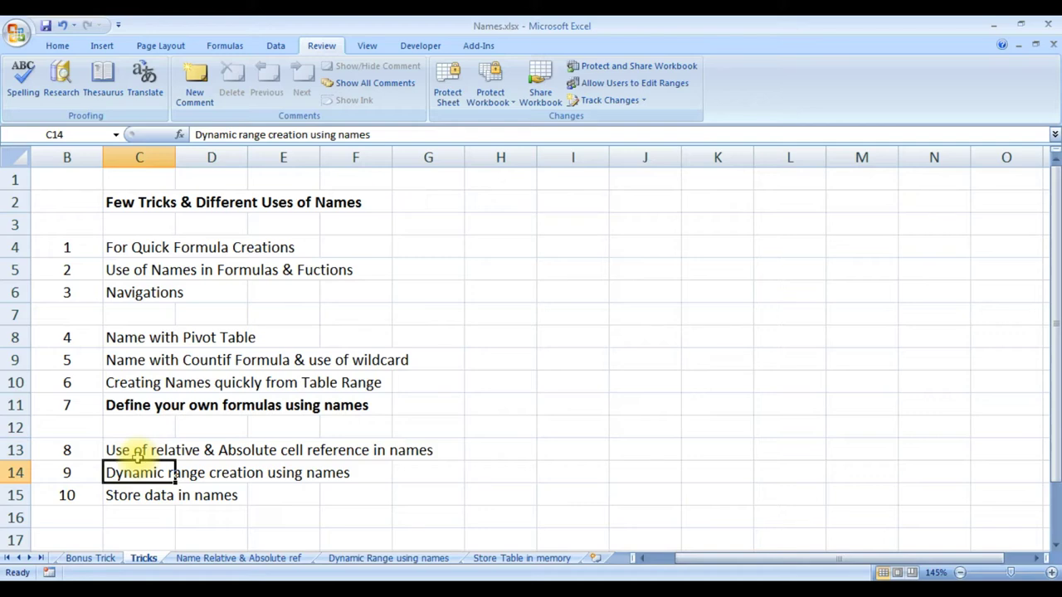
left_click(141, 448)
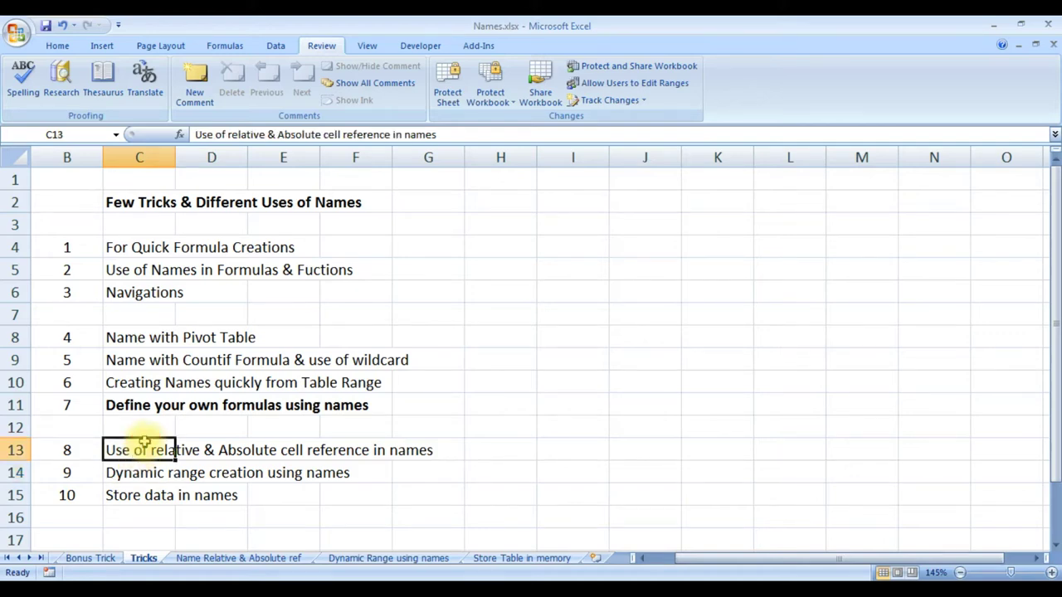
Insert 'table' into item 10 in C15 so it reads 'Store table data in names'.
key("Down")
key("Down")
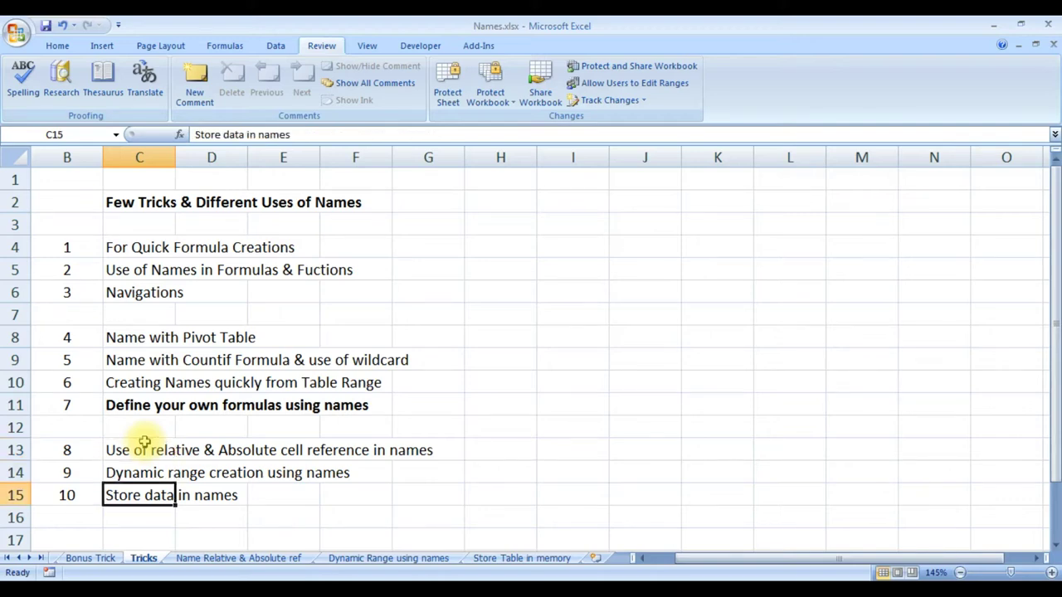
key("F2")
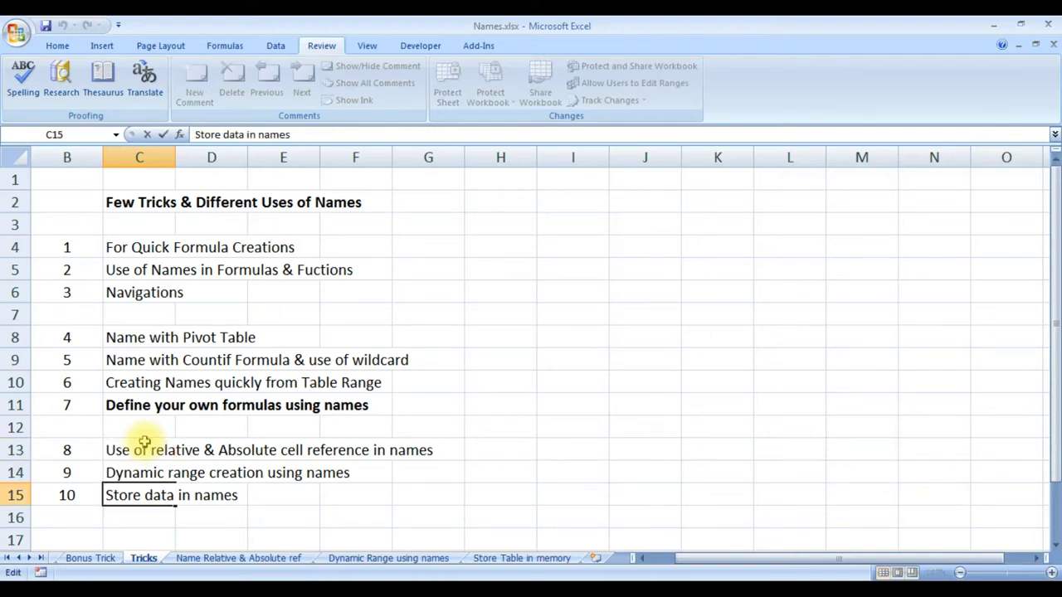
key("Left")
key("Left")
key("Left")
key("Left")
key("Left")
key("Left")
key("Left")
key("Left")
key("Left")
type("table")
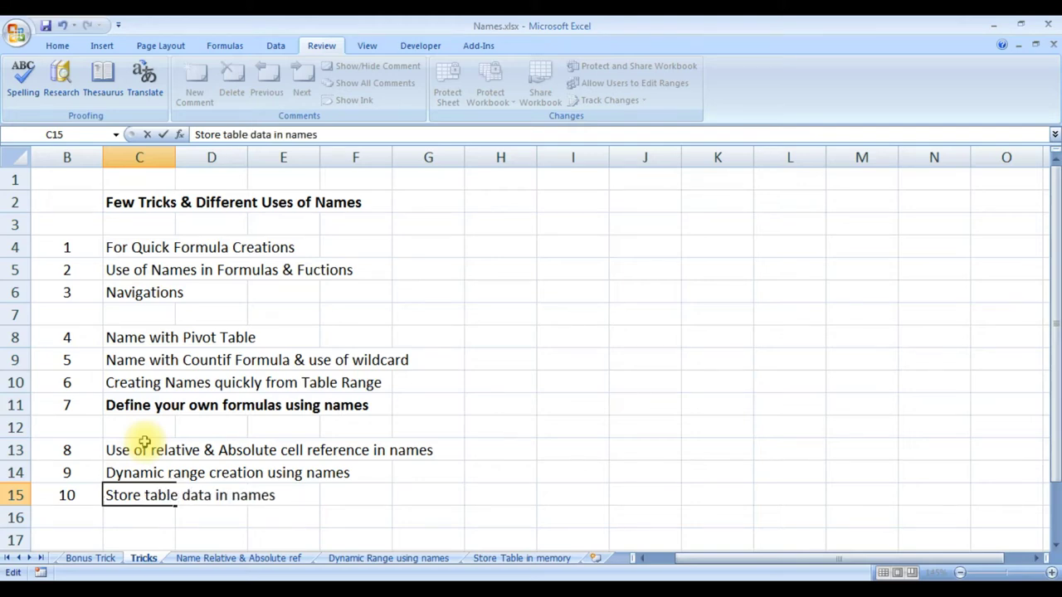
key("Return")
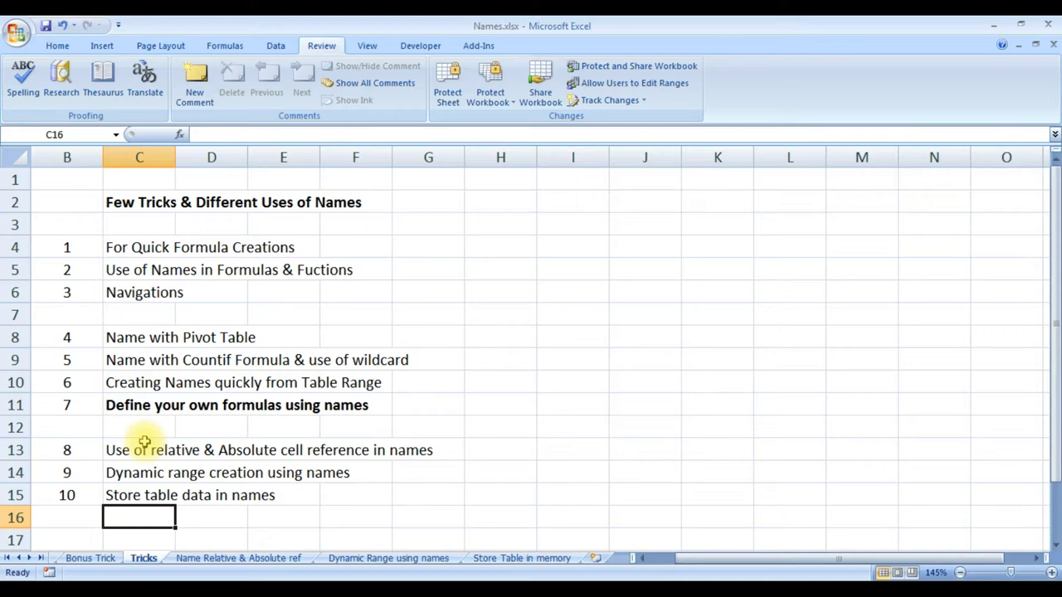
left_click(142, 448)
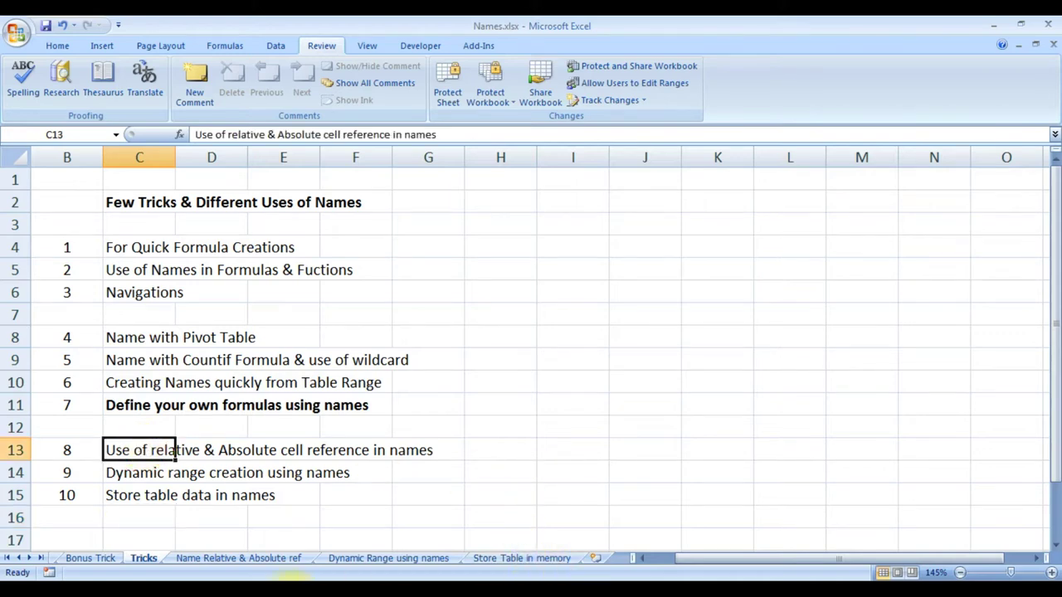
Switch to the Name Relative & Absolute ref sheet and inspect the Q1 total formula in C10.
left_click(238, 558)
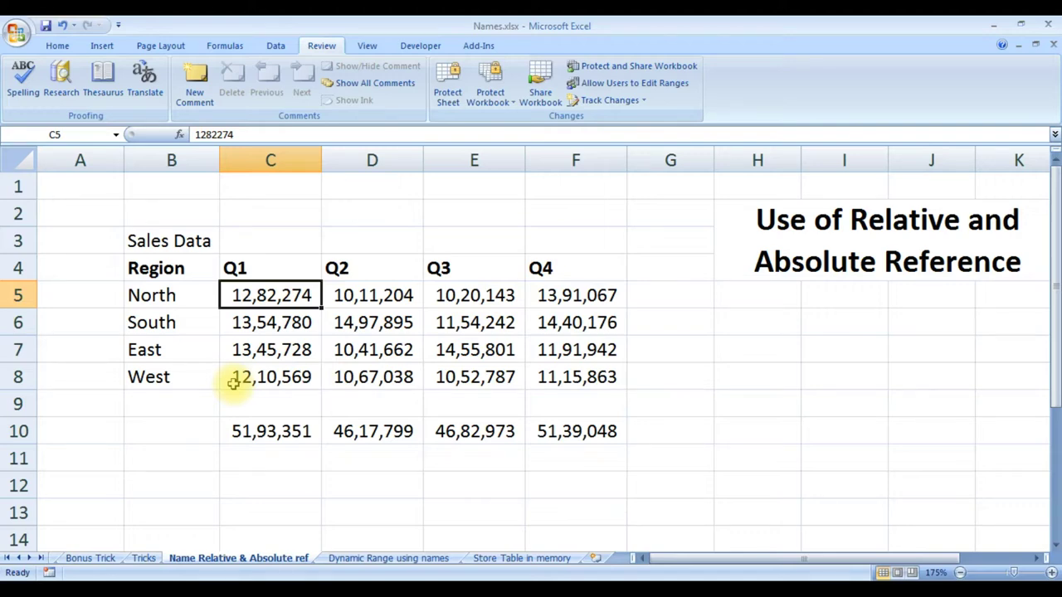
key("Down")
key("Down")
key("Down")
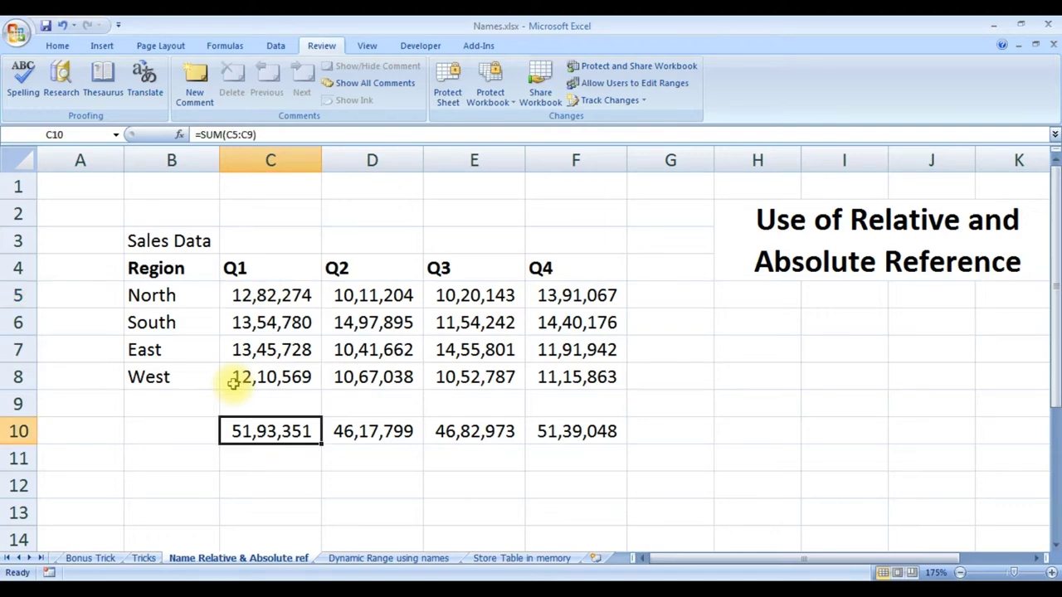
key("F2")
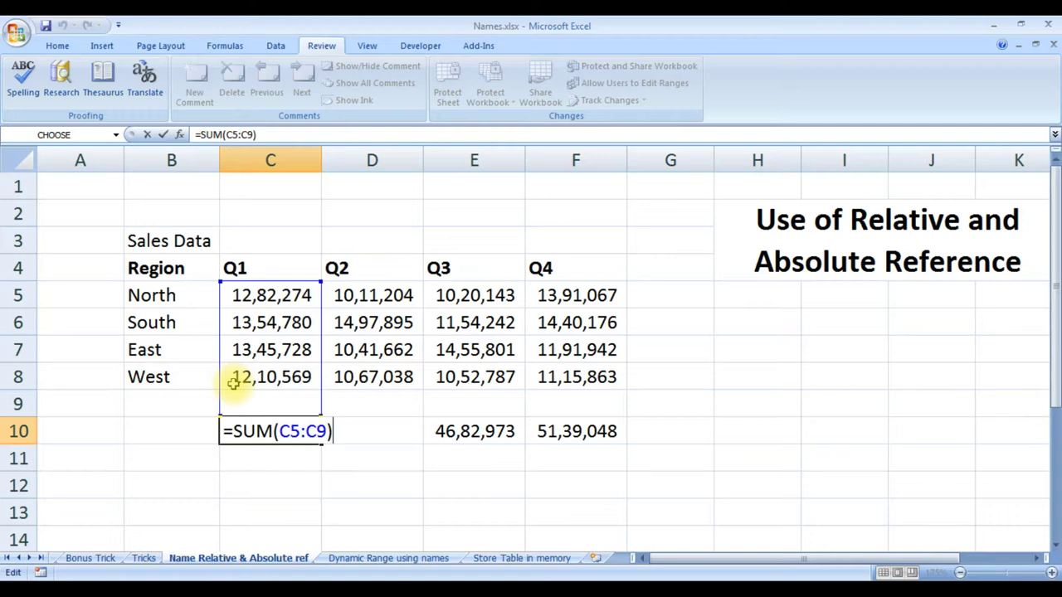
key("Return")
key("Up")
key("ctrl+c")
key("Right")
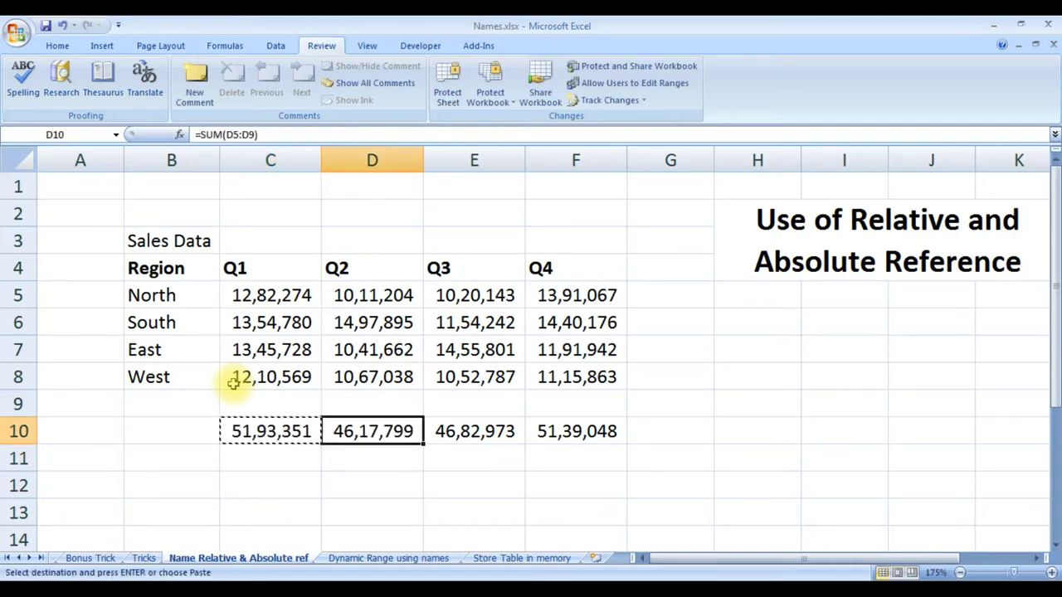
key("shift+Right")
key("shift+Right")
key("Return")
Inspect the SUM formulas for the Q2, Q3 and Q4 totals in D10:F10.
key("shift+Left")
key("shift+Left")
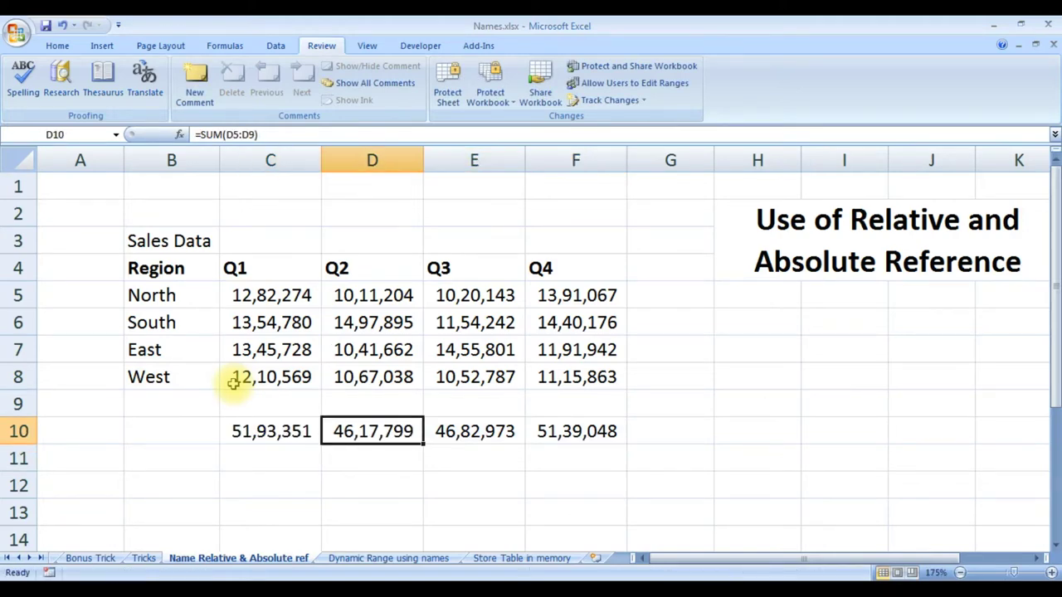
key("F2")
key("Return")
key("Up")
key("Right")
key("F2")
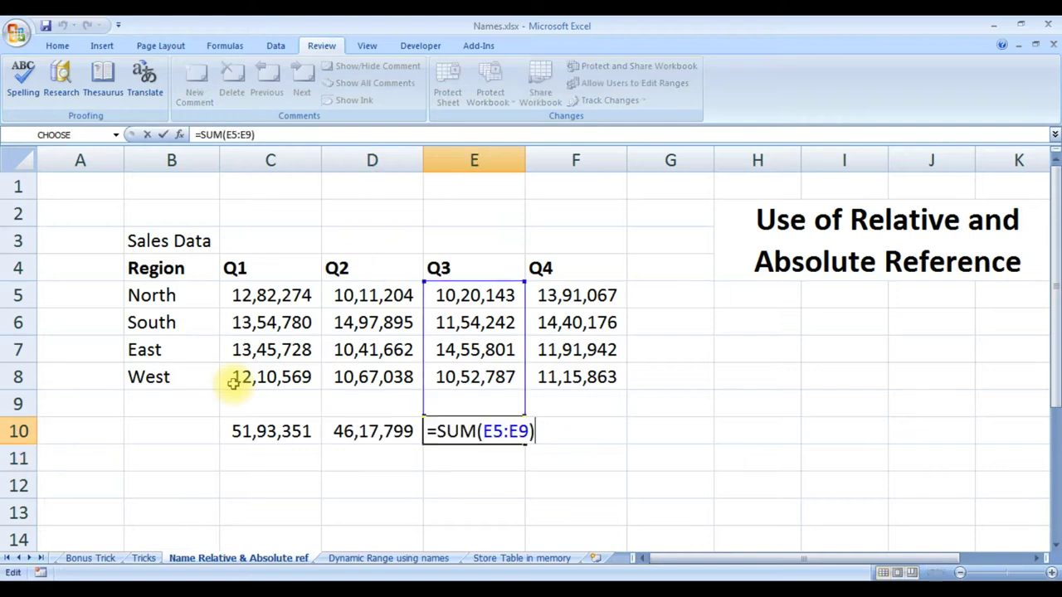
key("Return")
key("Up")
key("Right")
key("F2")
key("Return")
Select the whole sales table B4:F8.
key("Down")
key("Left")
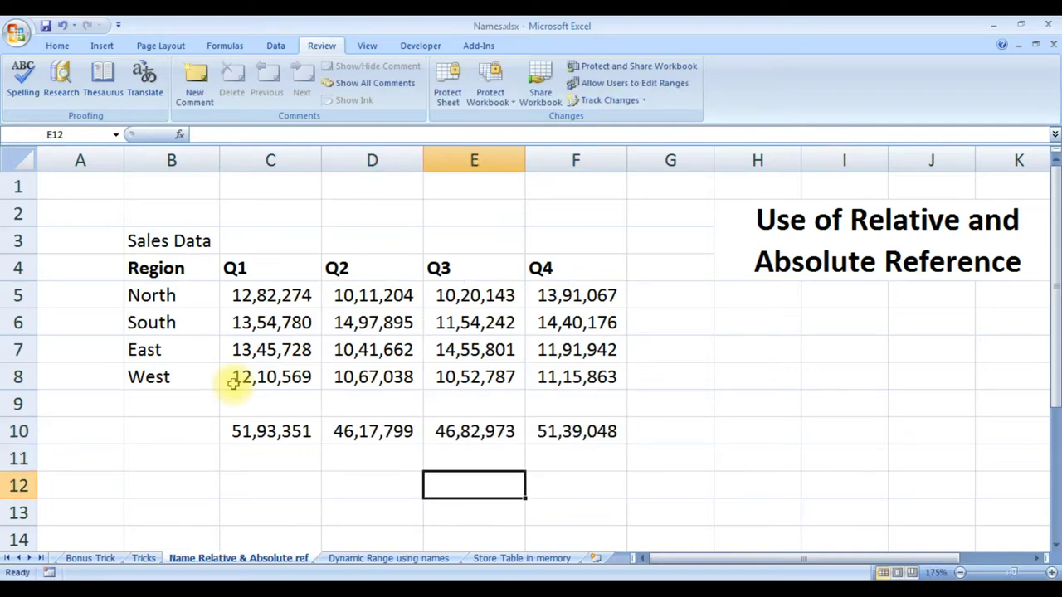
key("Left")
key("Left")
key("Left")
key("Up")
key("Up")
key("Up")
key("Up")
key("Up")
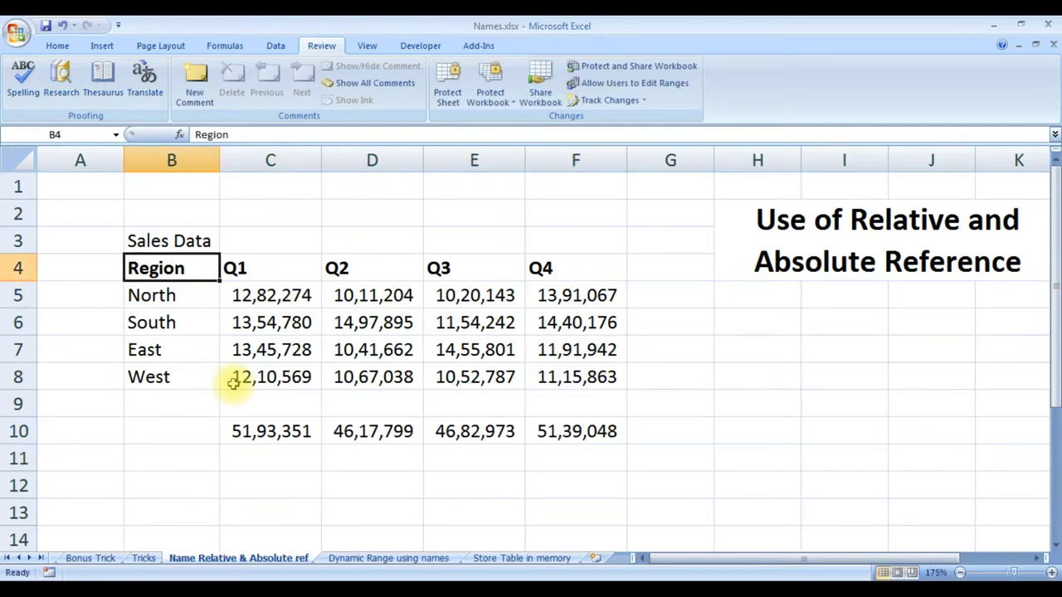
key("shift+Down")
key("shift+Down")
key("shift+Down")
key("shift+Down")
key("shift+Right")
key("shift+Right")
key("shift+Right")
key("shift+Right")
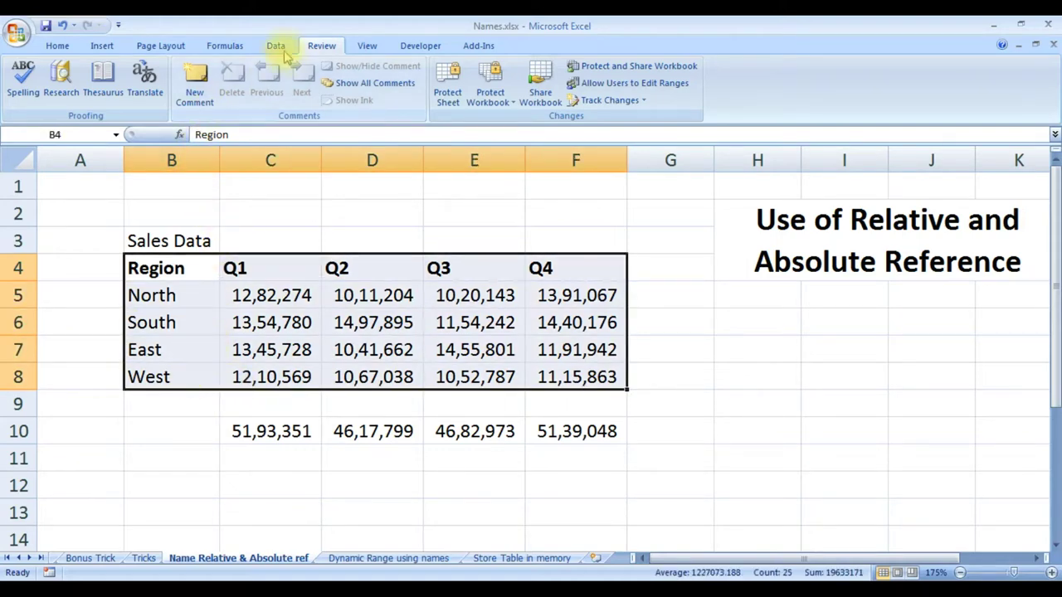
Create names from the table's top row and left column, defining Q1–Q4 and North–West.
left_click(233, 46)
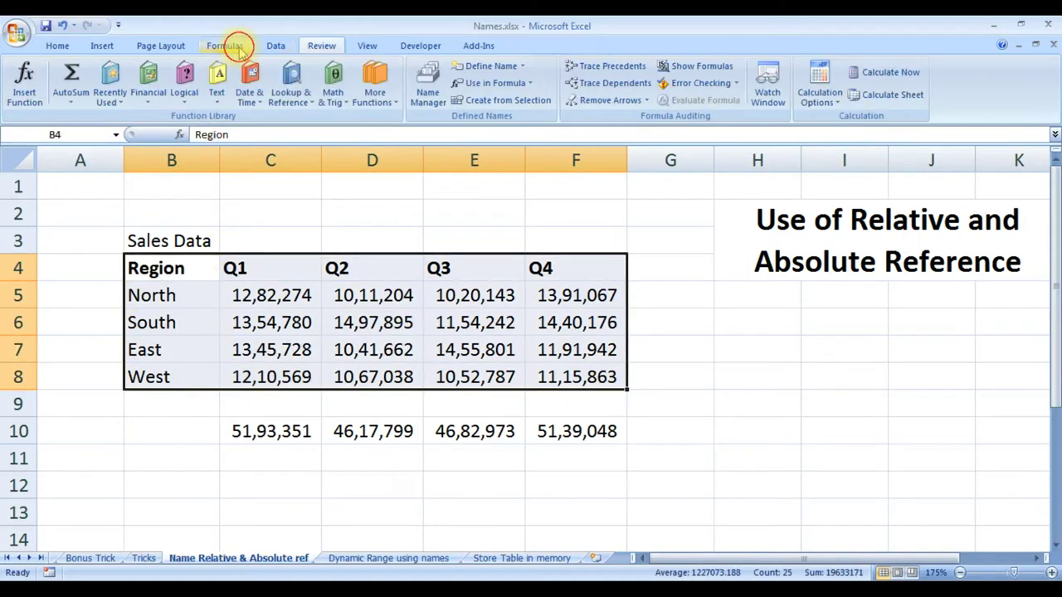
left_click(485, 101)
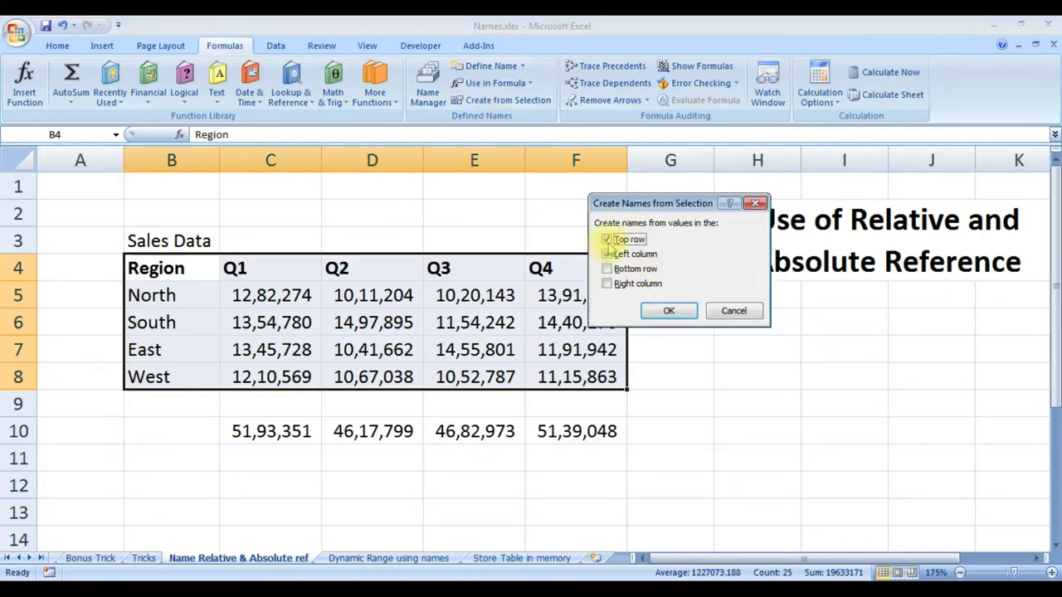
left_click(618, 254)
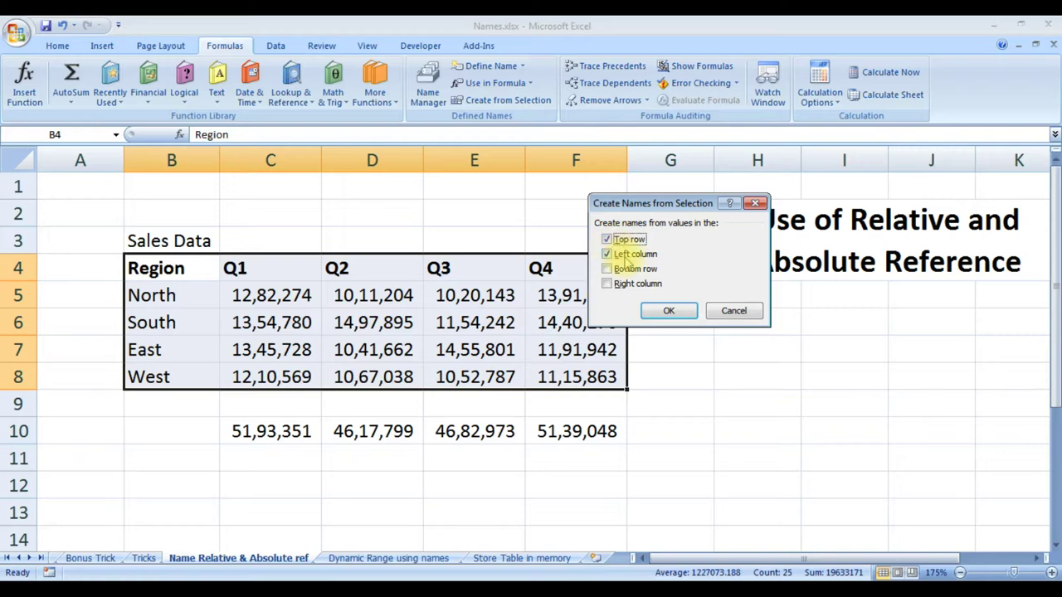
left_click(669, 311)
left_click(267, 275)
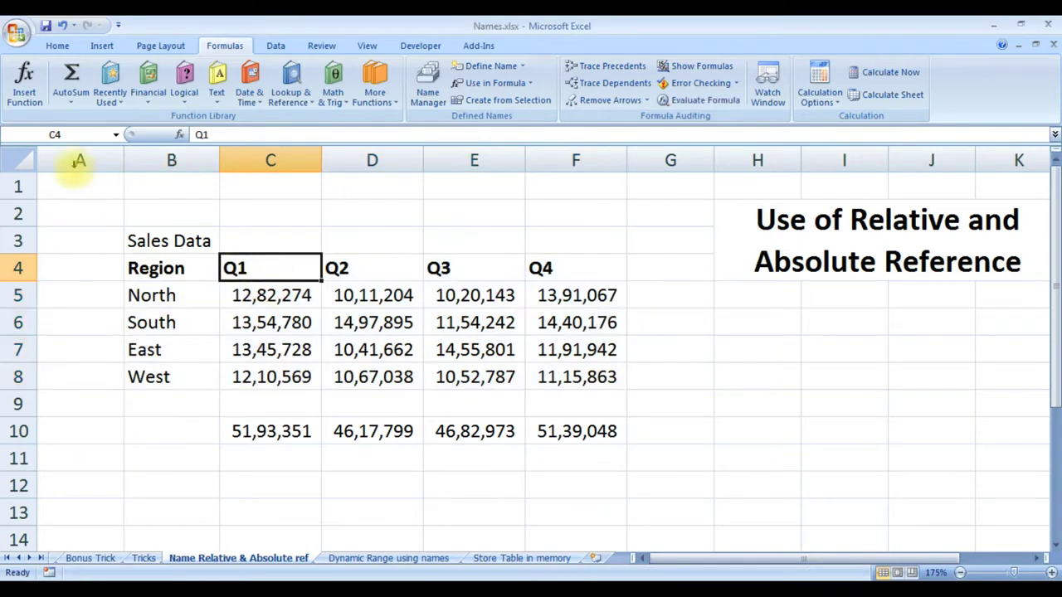
left_click(265, 406)
left_click(201, 461)
Label the totals row 'Total' in B10.
left_click(254, 467)
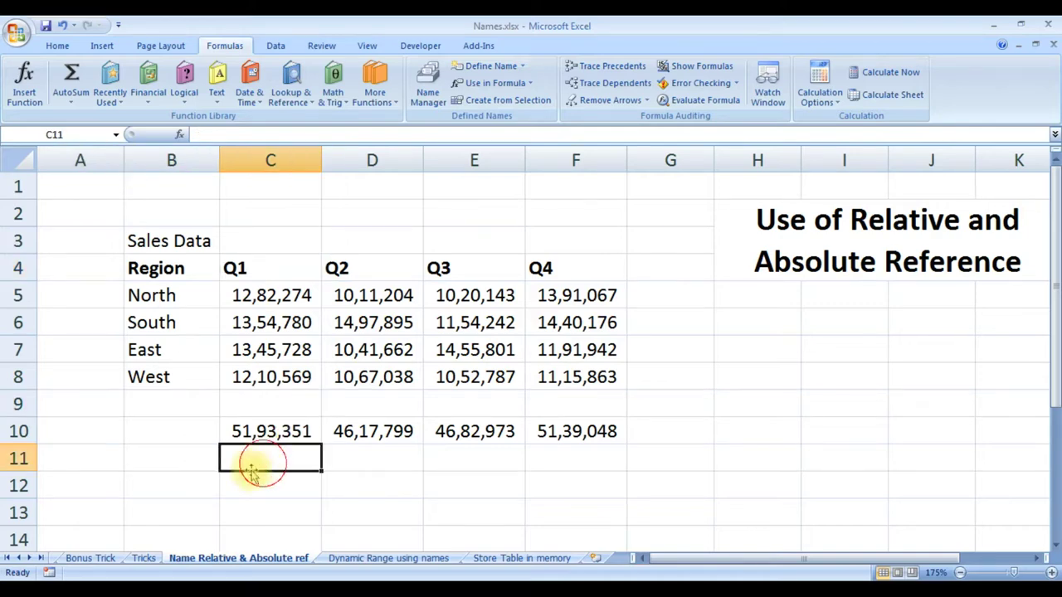
left_click(173, 469)
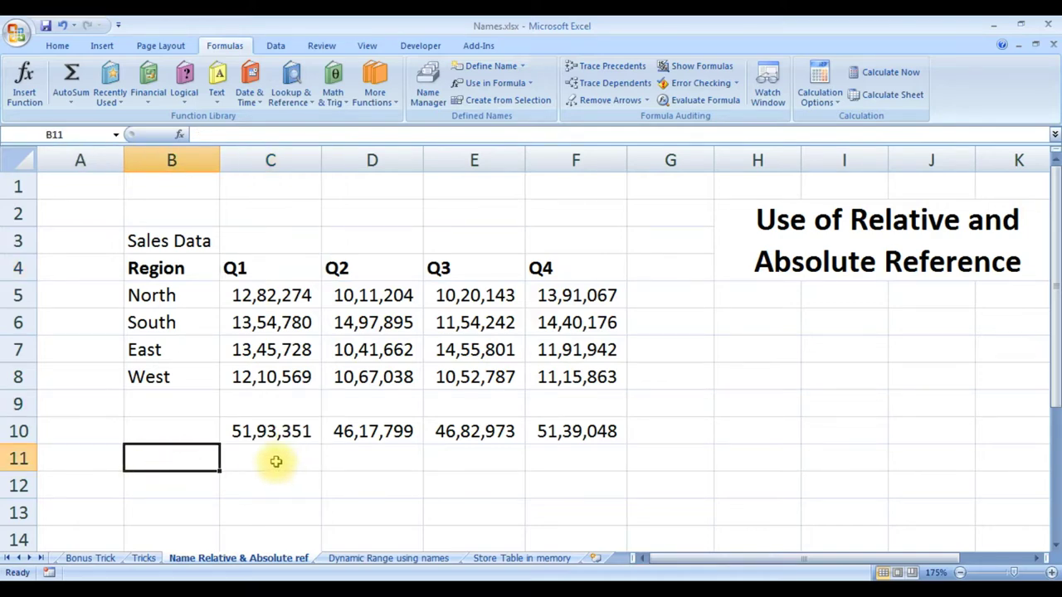
key("Up")
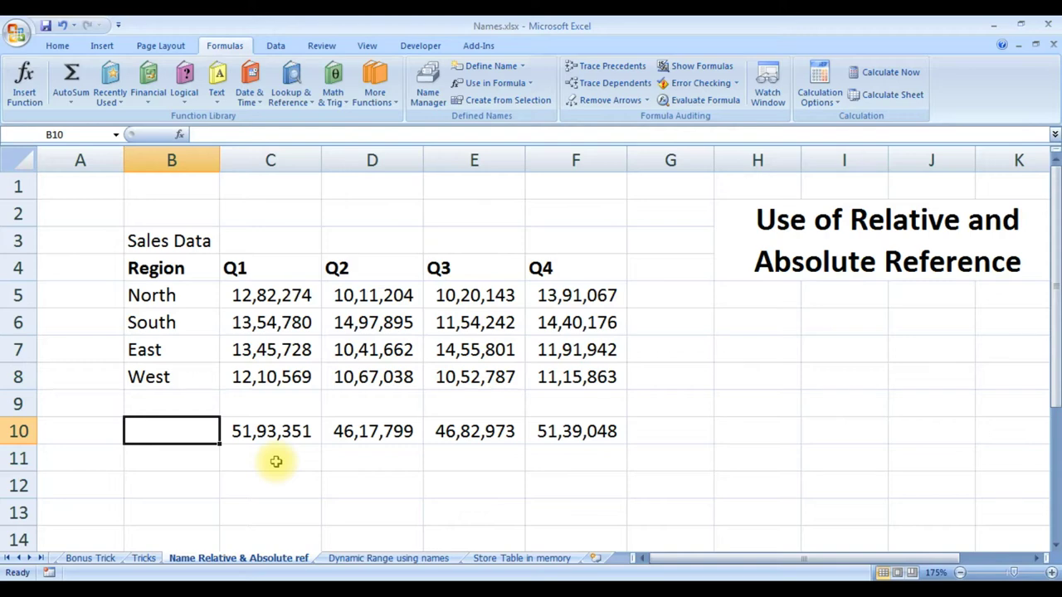
type("Total")
key("Return")
Enter =SUM(Q1_) in C11 to total the Q1 named range.
left_click(277, 462)
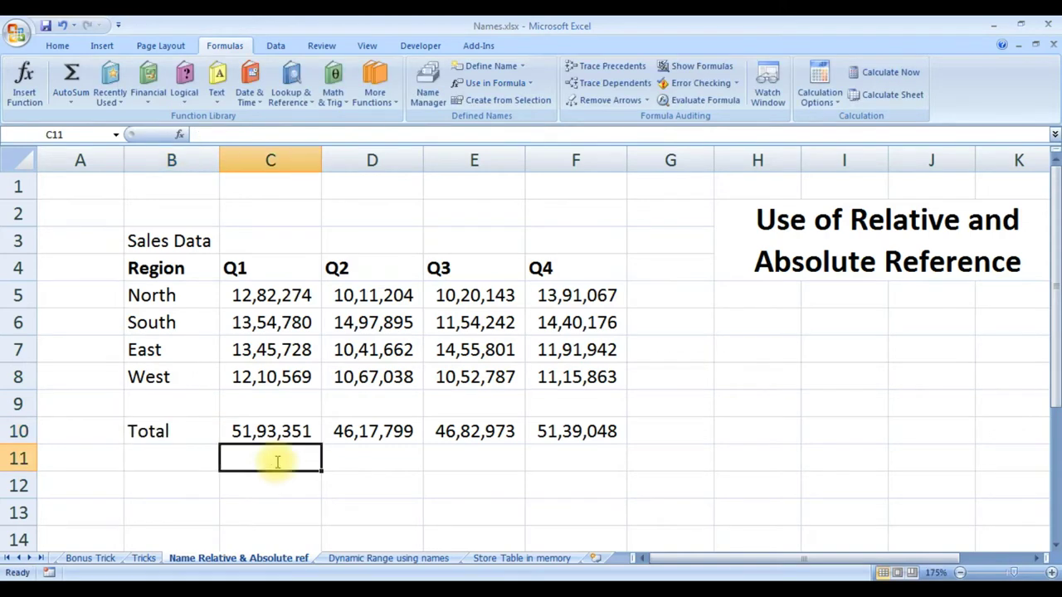
type("=sum")
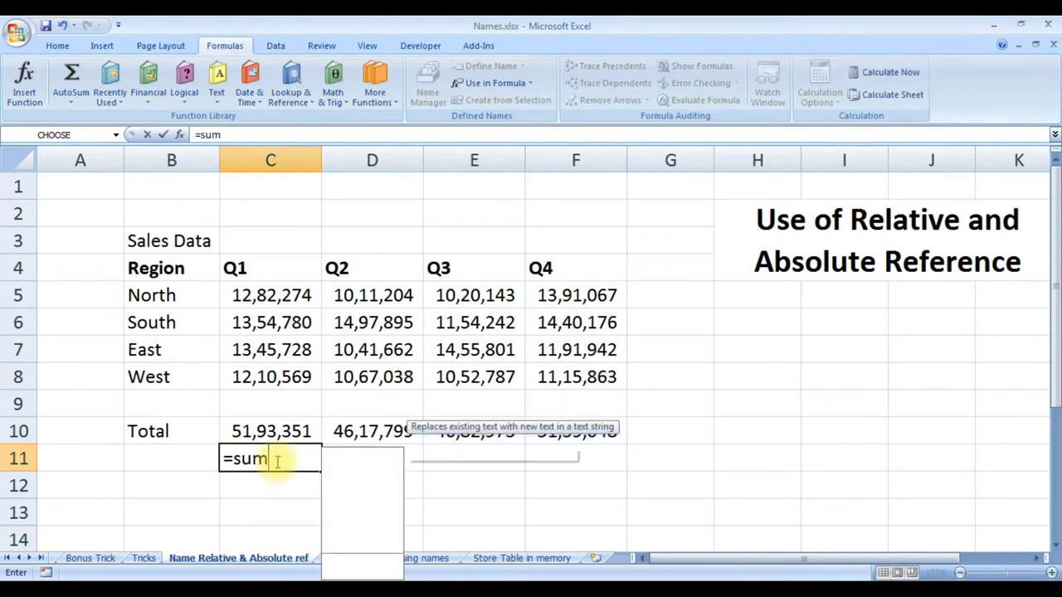
type("(")
key("Up")
key("Up")
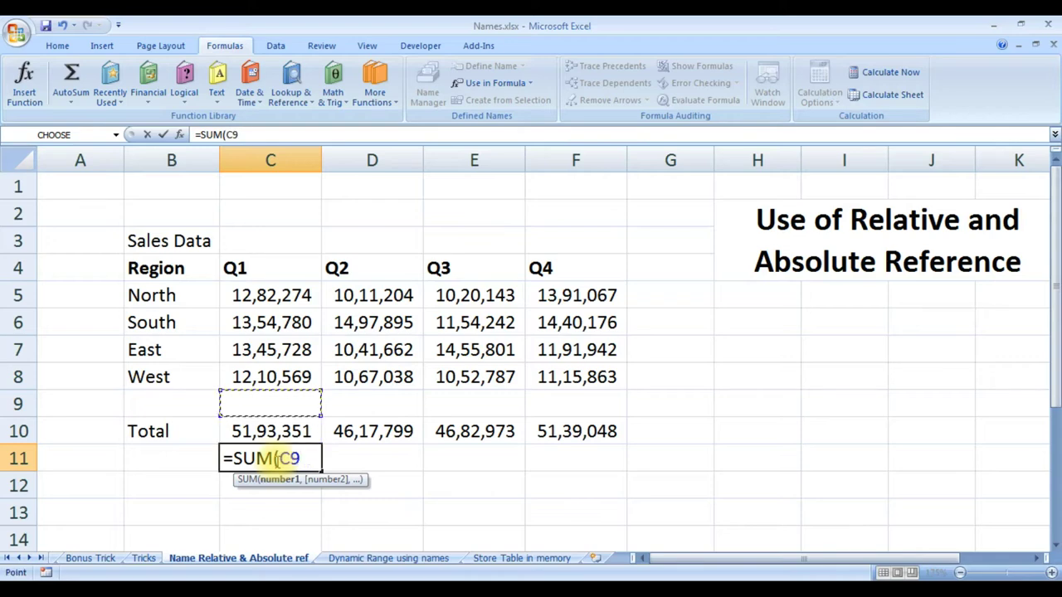
key("BackSpace")
key("BackSpace")
type("Q")
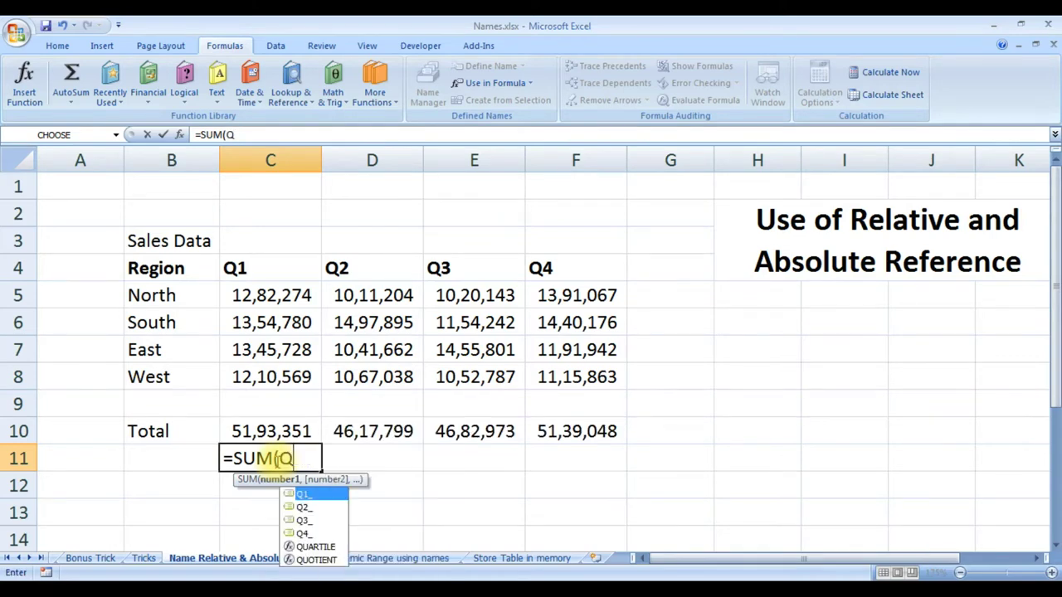
type("1_")
key("Return")
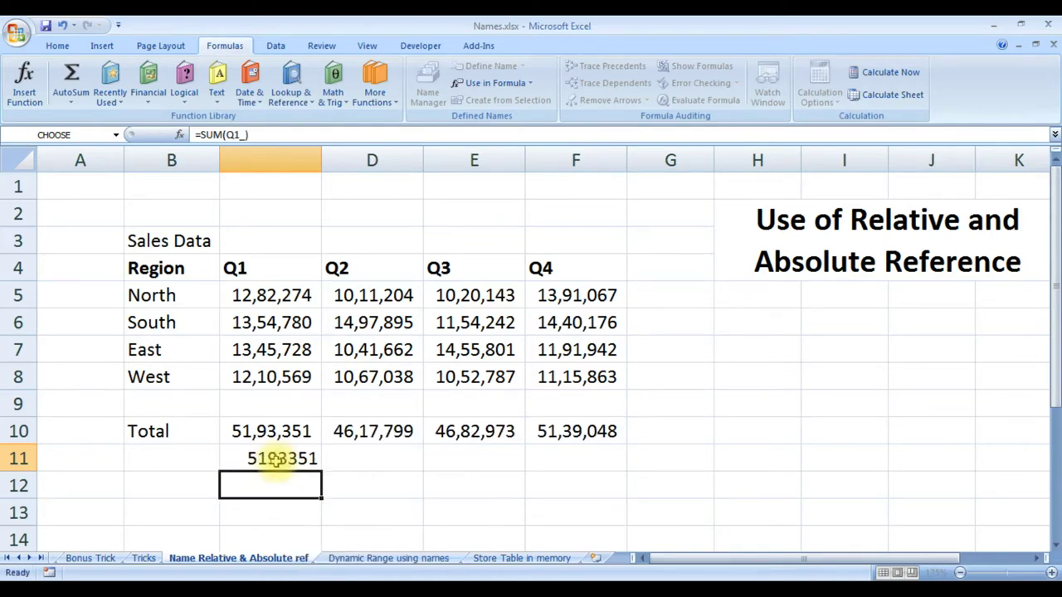
left_click(276, 459)
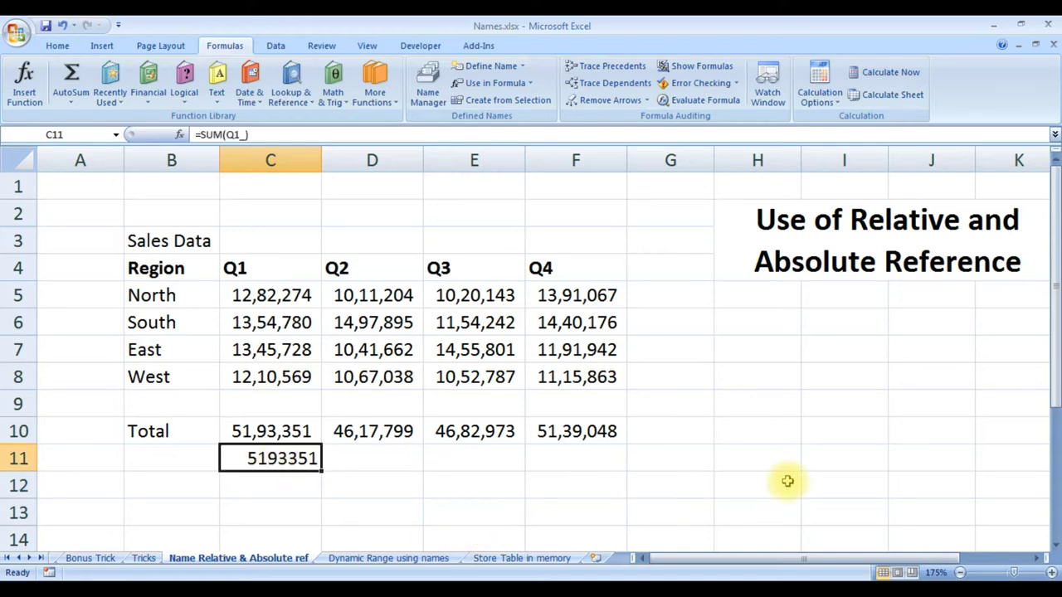
Copy the C11 total formula into D11, E11 and F11.
key("ctrl+c")
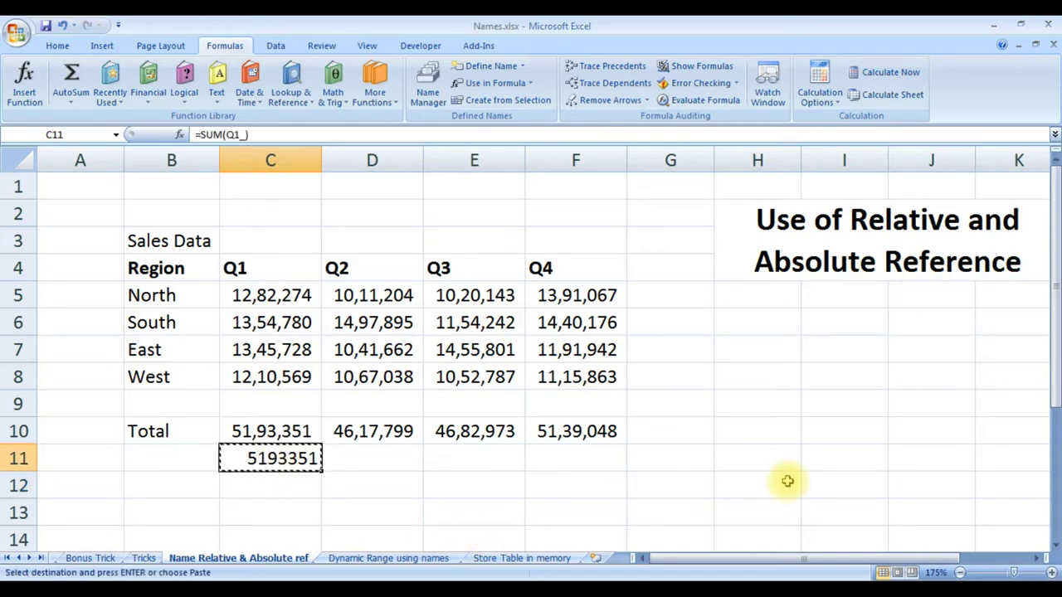
key("Right")
key("Return")
key("ctrl+c")
key("Right")
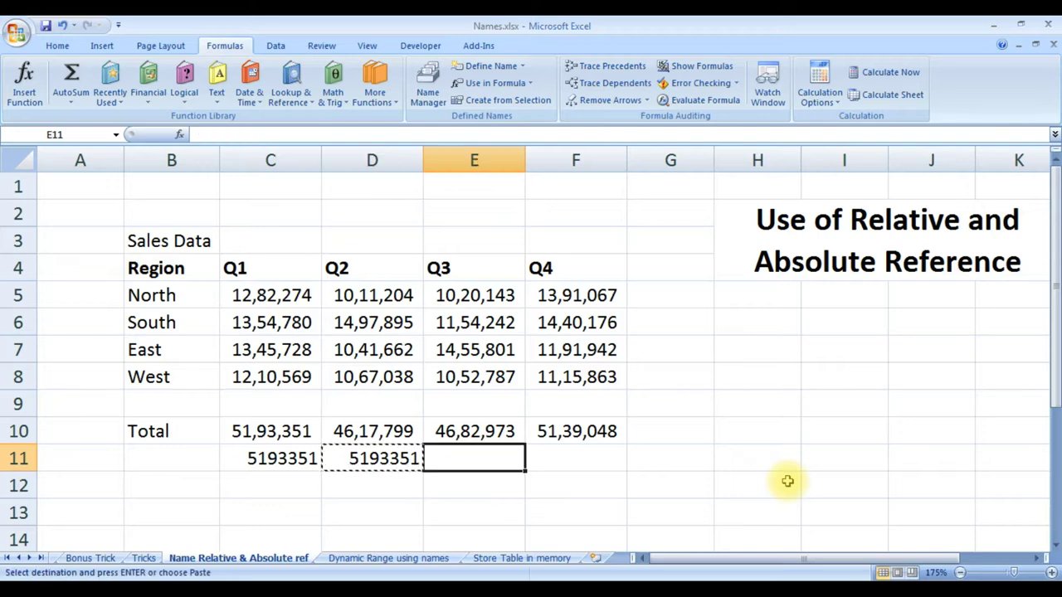
key("Return")
key("ctrl+c")
key("Right")
key("Return")
key("Left")
key("Left")
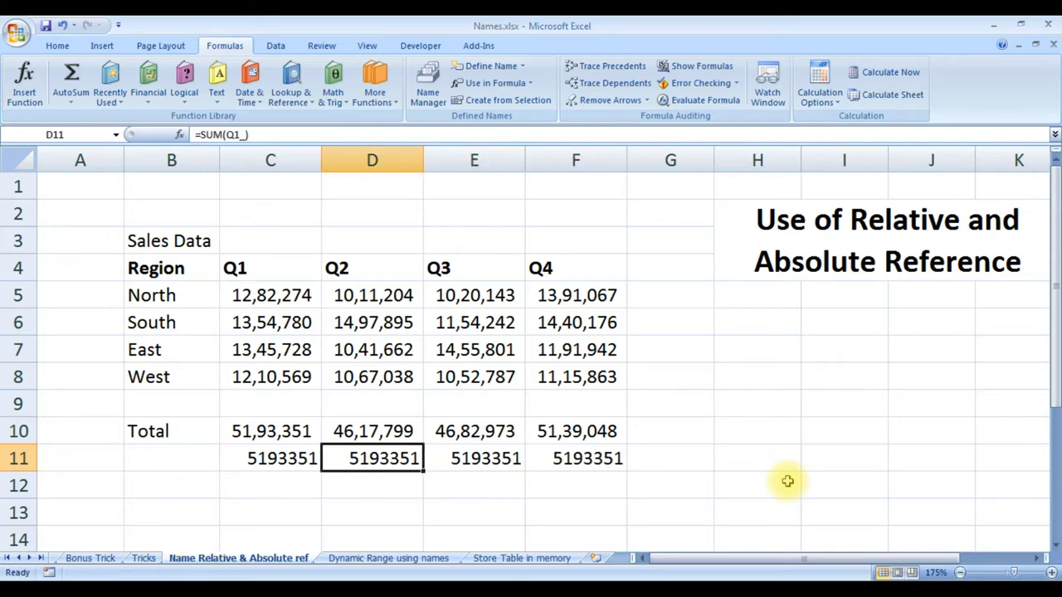
key("Left")
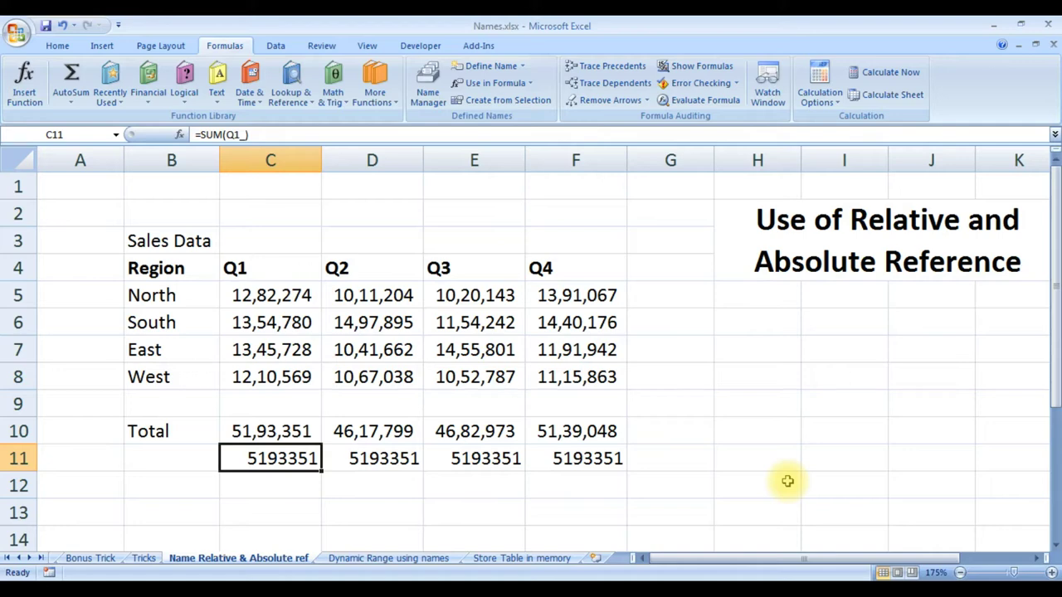
Paste C11 into D11 again and confirm it still reads =SUM(Q1_).
key("ctrl+c")
key("Right")
key("Return")
key("F2")
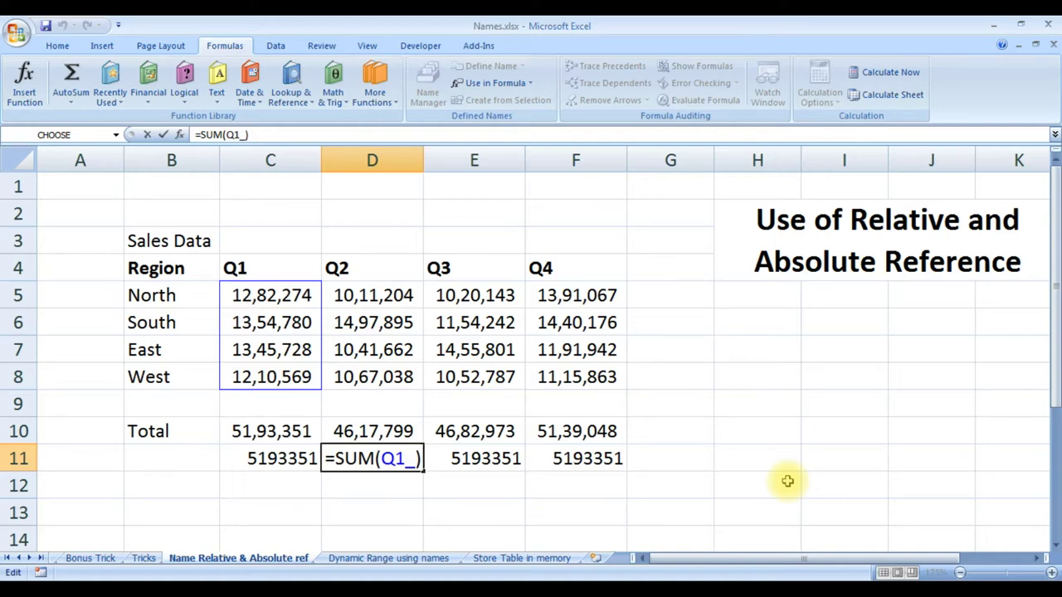
key("Return")
key("Up")
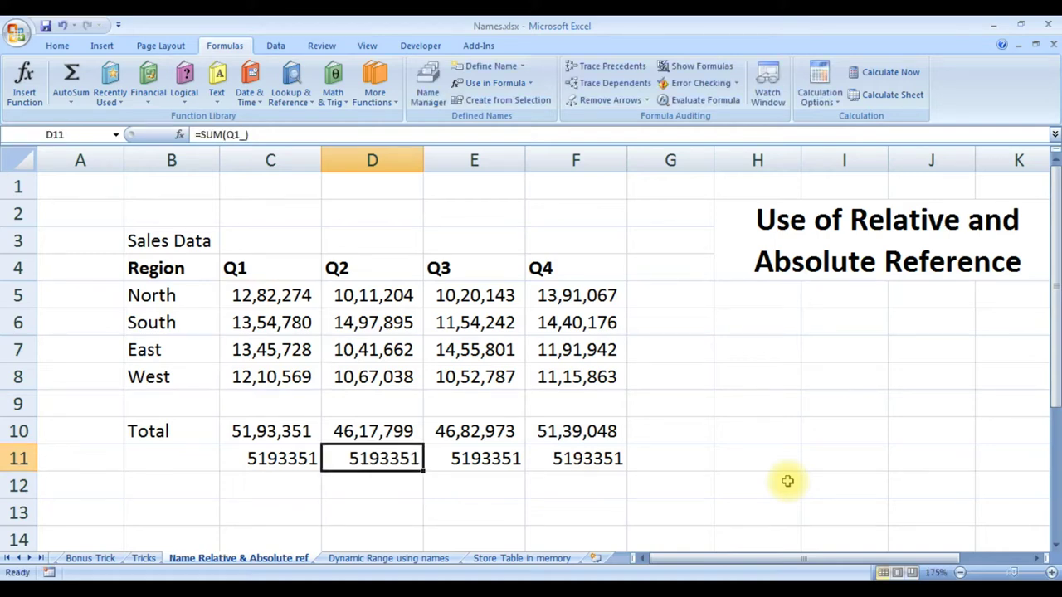
key("Left")
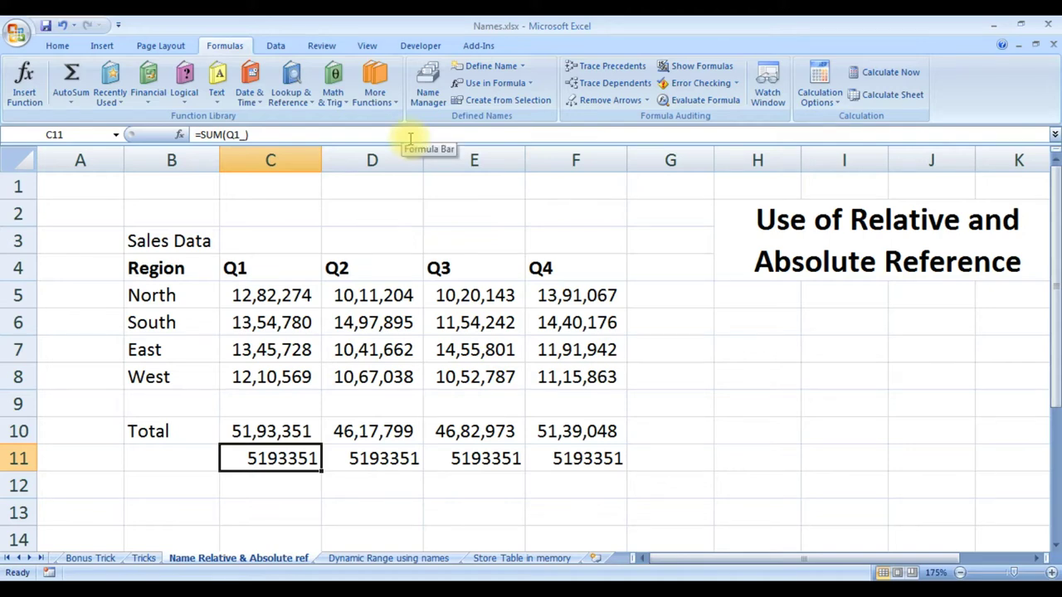
Enter =C5 in H6, showing 12,82,274, and inspect the formula.
left_click(739, 327)
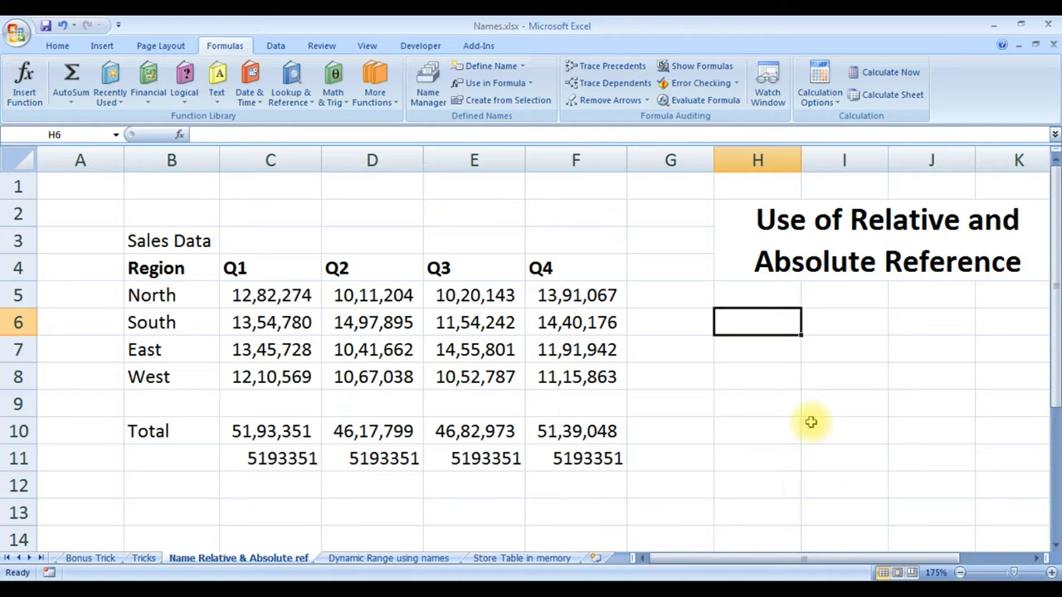
type("=")
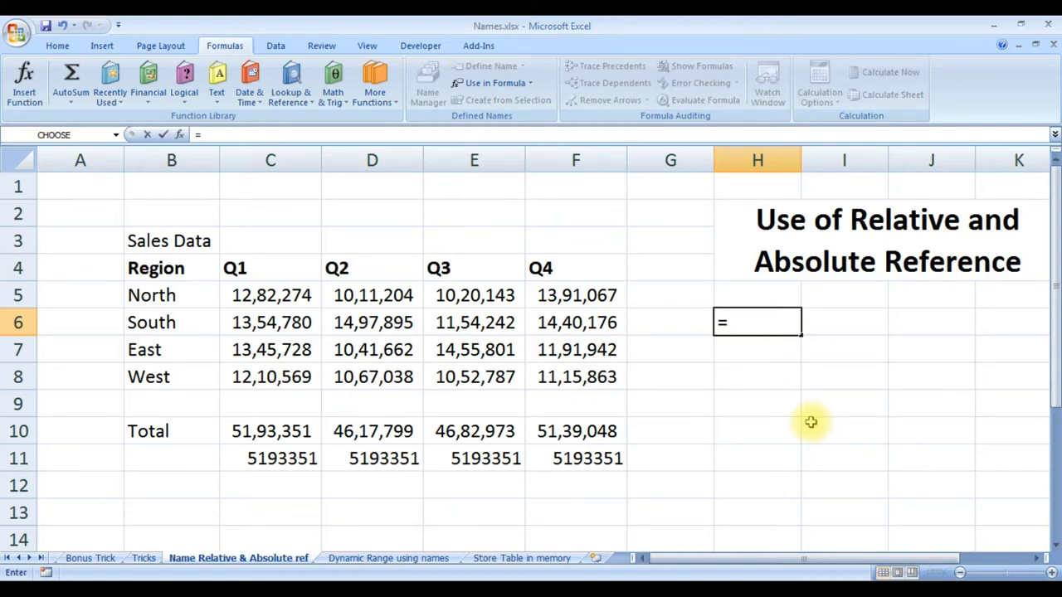
left_click(280, 295)
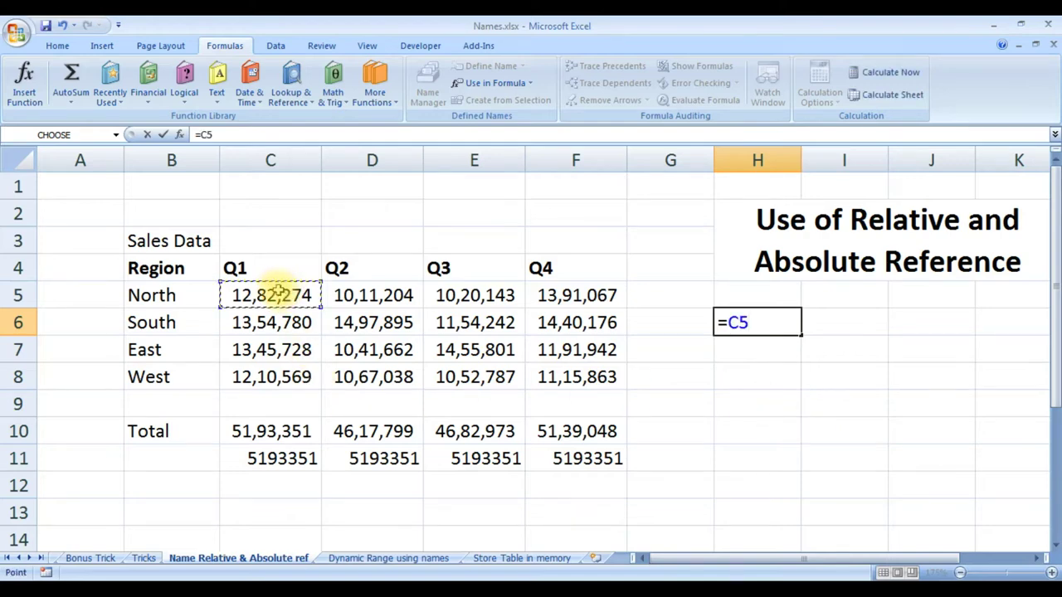
key("Return")
key("Up")
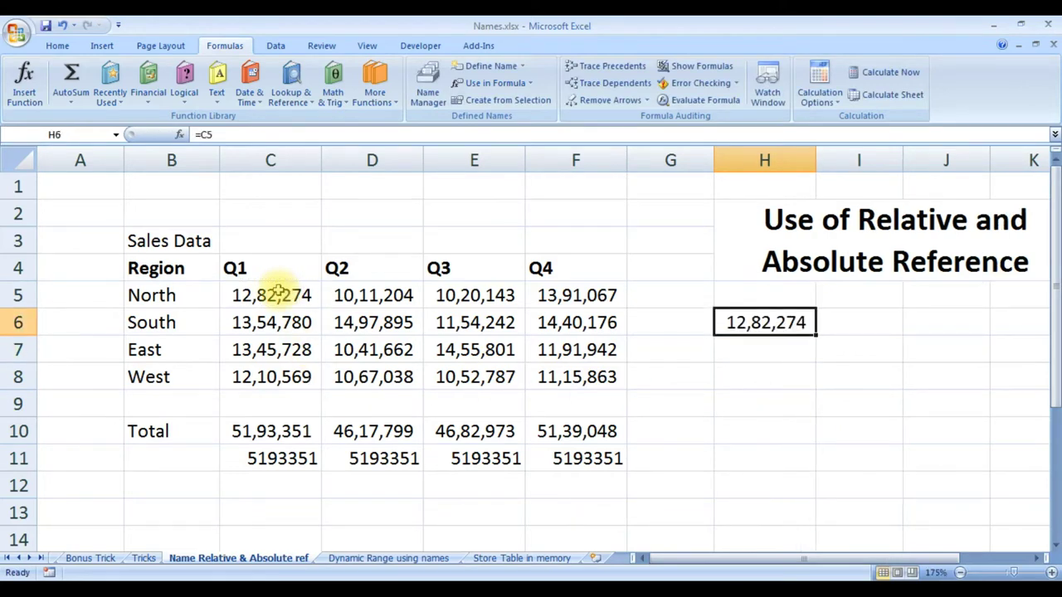
key("F2")
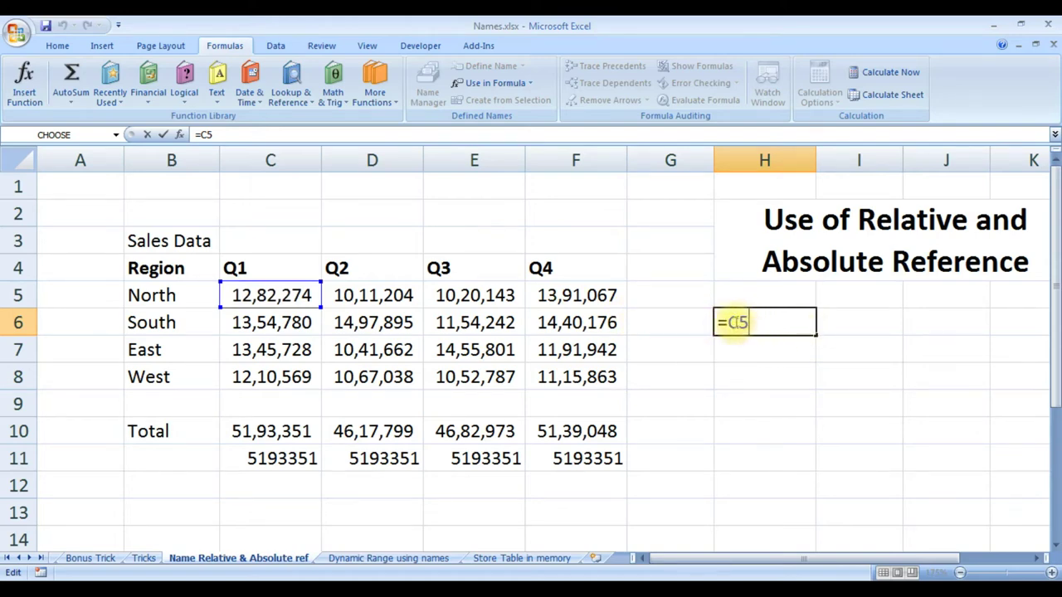
key("Escape")
Copy H6 to I6, AutoFit column I, and reveal its adjusted =D5 formula.
key("ctrl+c")
key("Right")
key("Return")
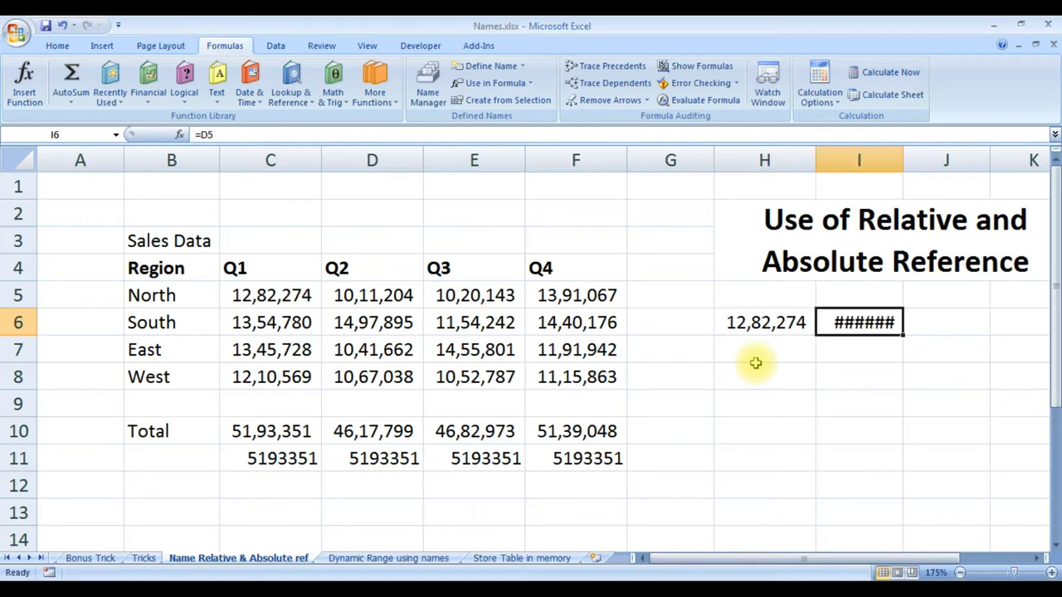
key("alt+o")
key("c")
key("a")
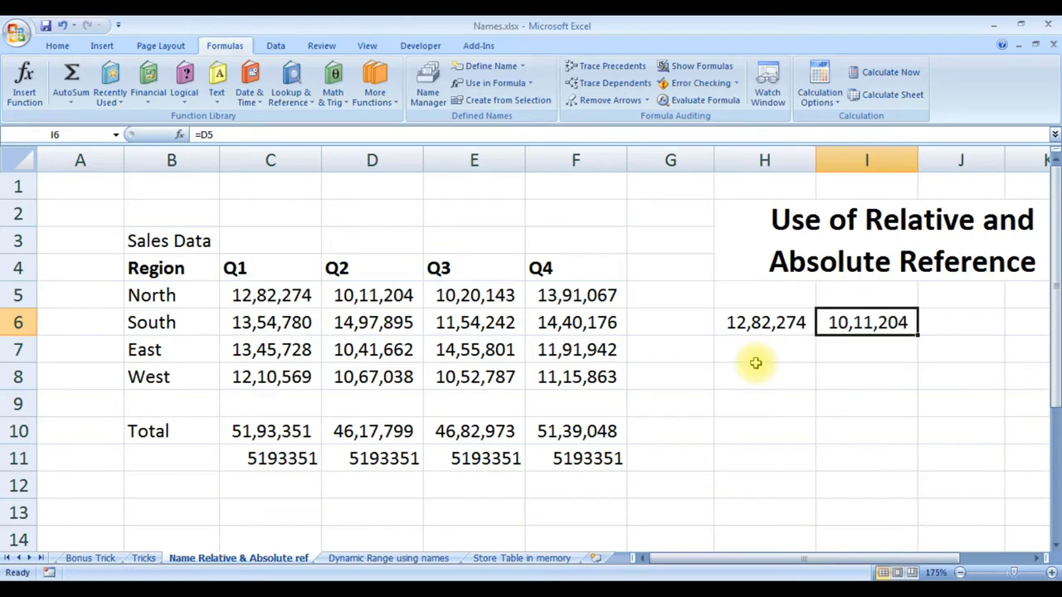
key("F2")
Start a formula in H8 referencing C5 and make it absolute as $C$5.
key("Escape")
left_click(755, 369)
type("=")
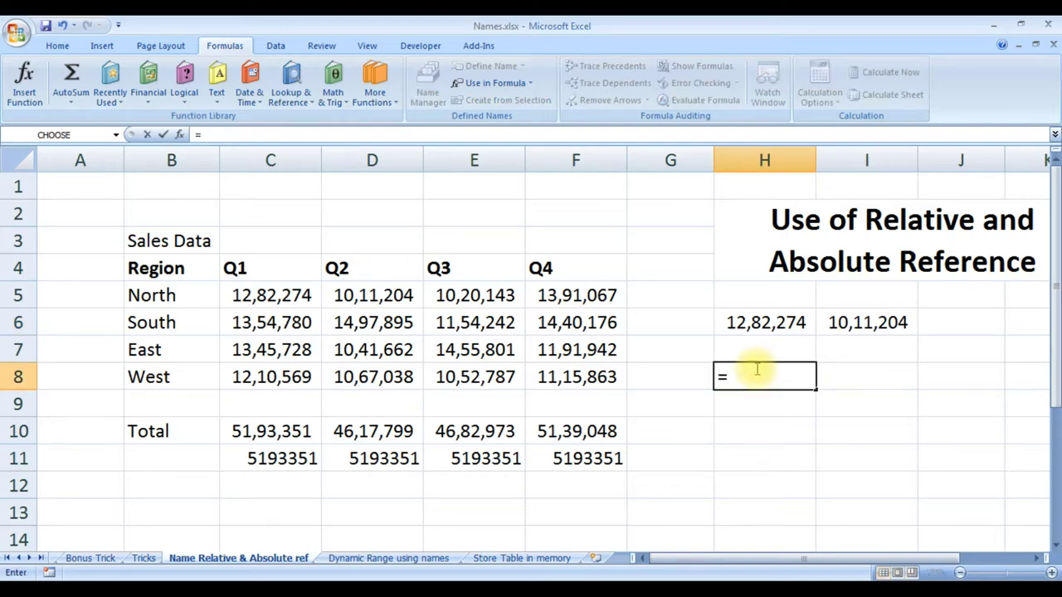
key("Up")
key("Up")
key("Left")
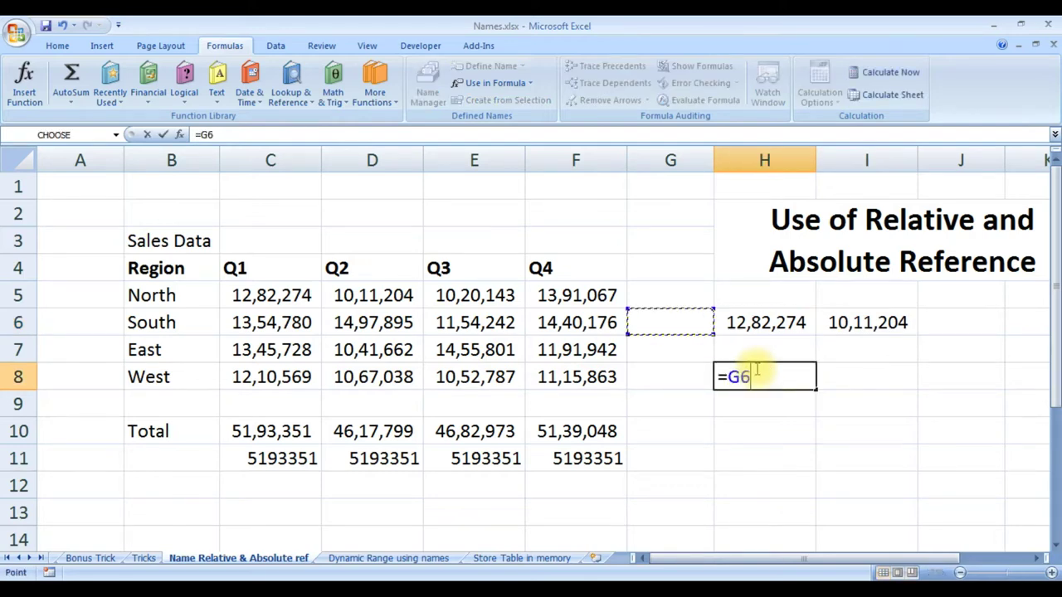
key("Left")
key("Left")
key("Left")
key("Left")
key("Up")
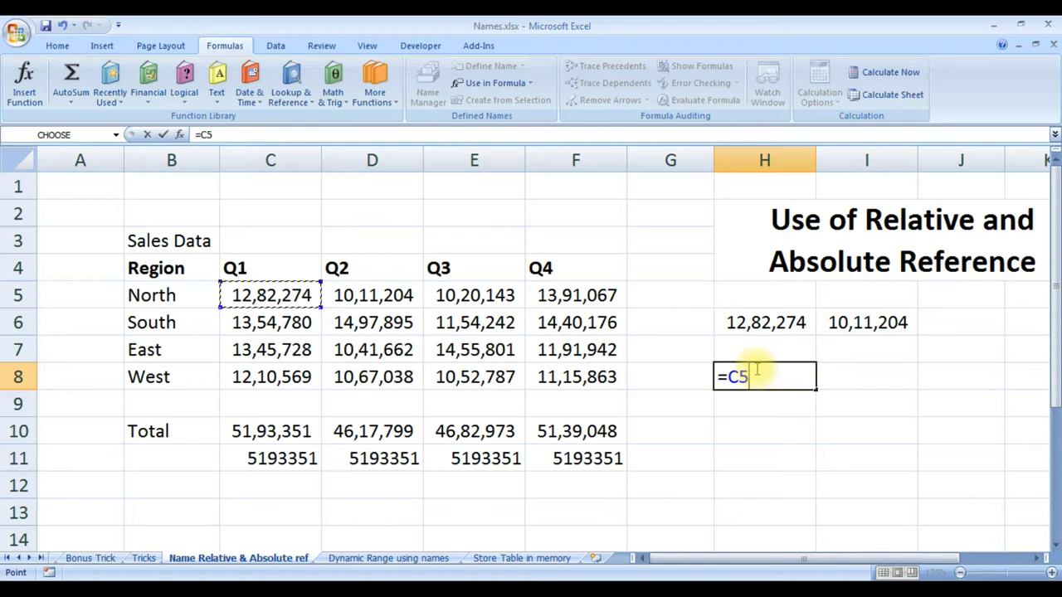
key("F4")
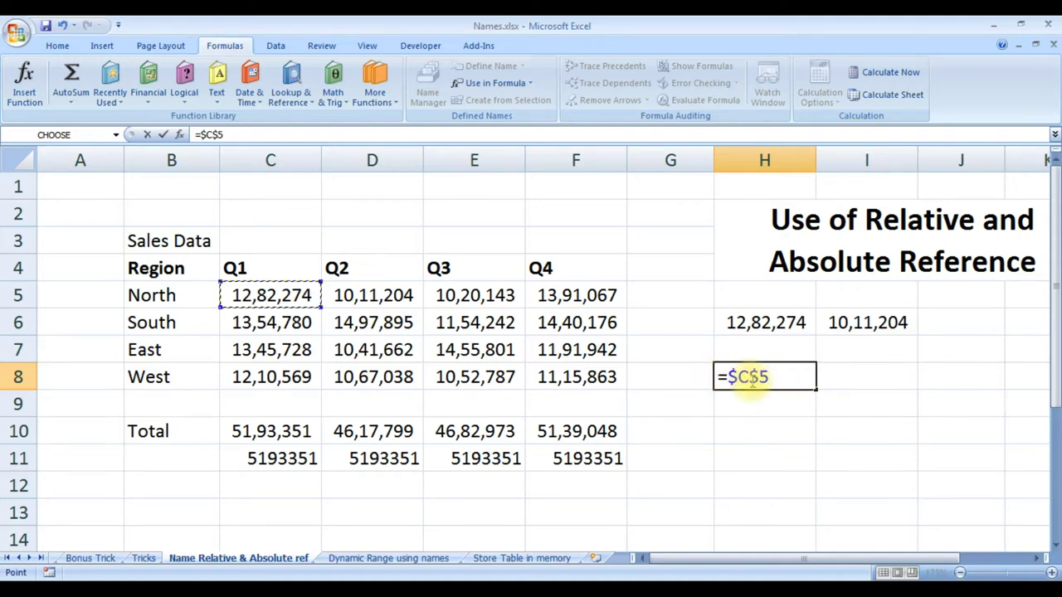
Cycle the reference through its mixed and relative forms, then confirm H8 as =$C$5.
left_click_drag(727, 379, 759, 378)
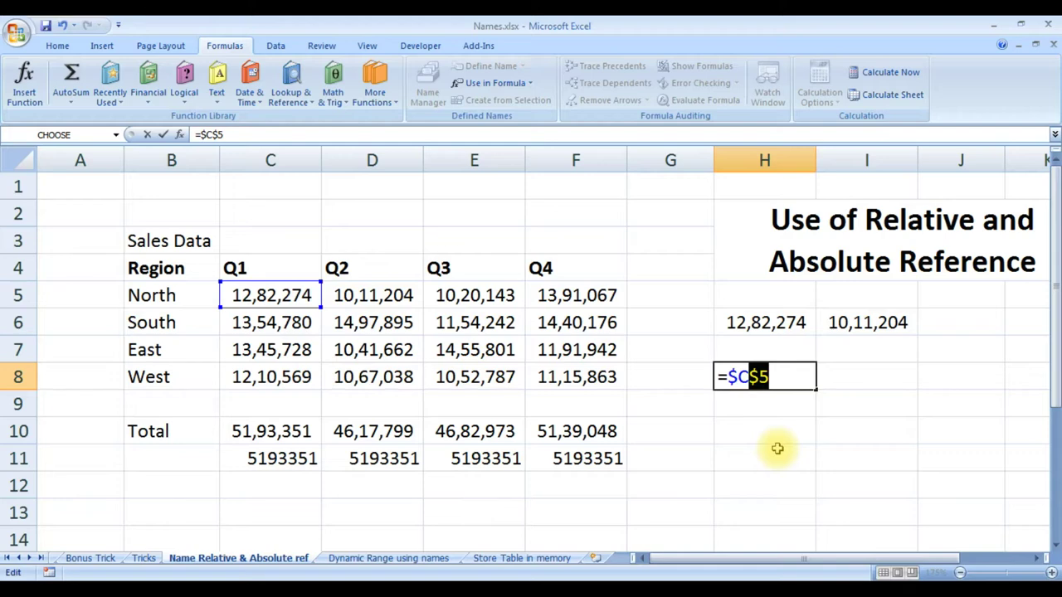
key("F4")
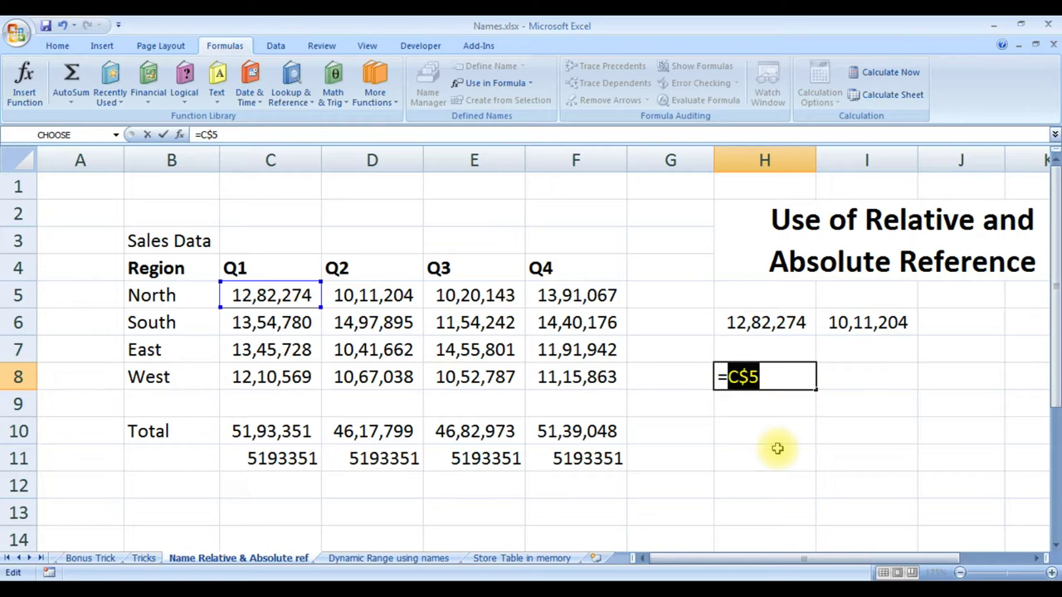
key("F4")
key("F4")
key("Right")
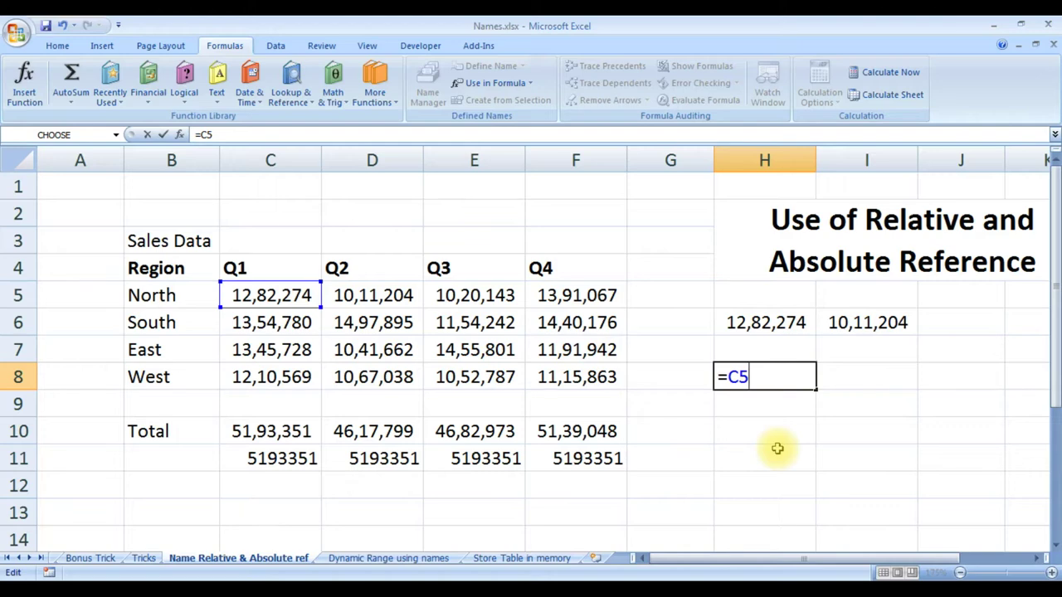
key("F4")
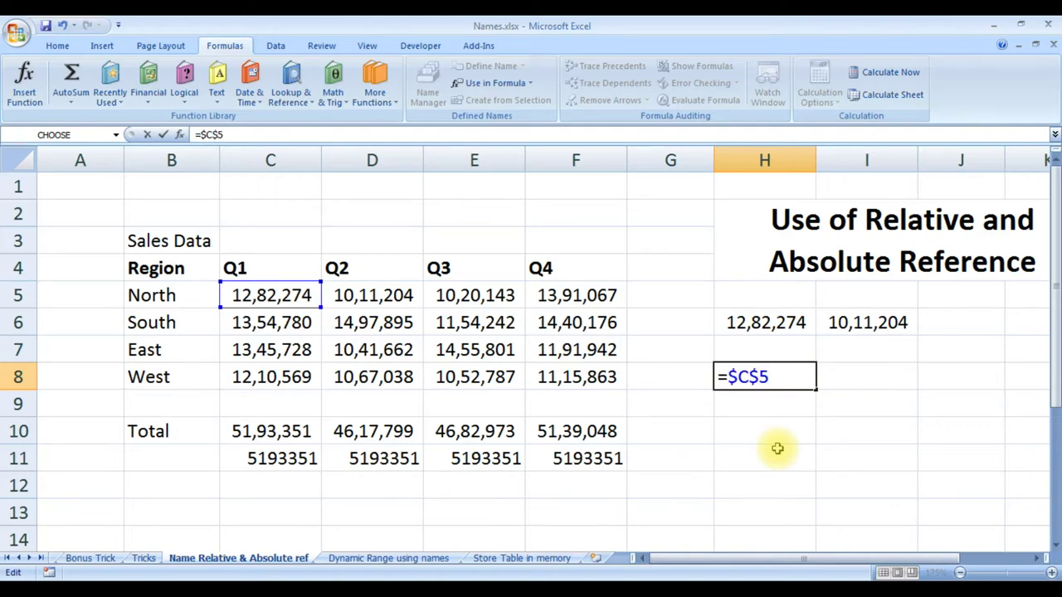
key("Return")
Copy H8 to I8, verify it still refers to $C$5, then clear I8.
key("Up")
key("ctrl+c")
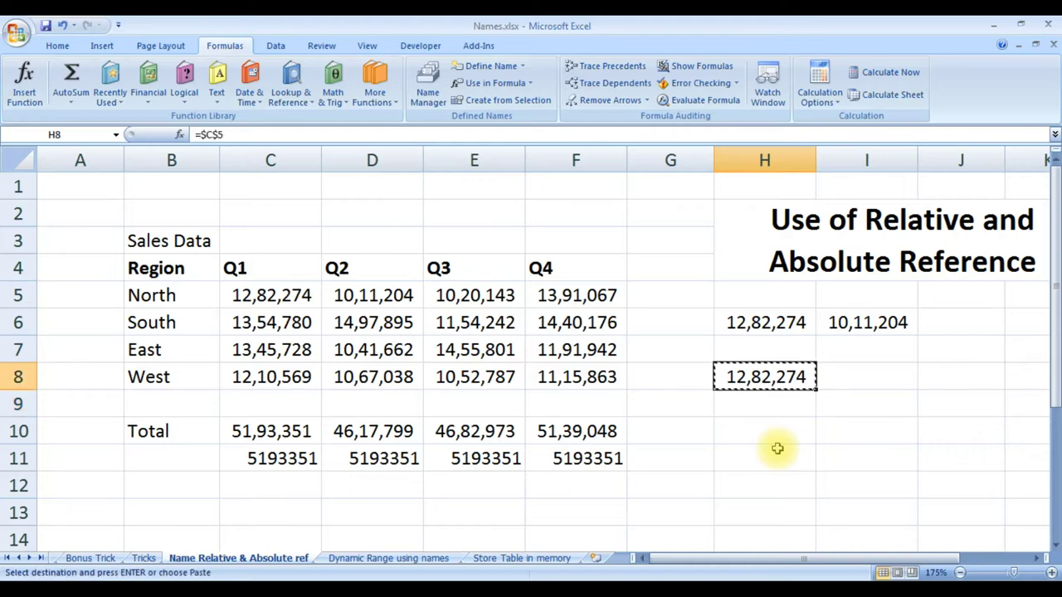
key("Down")
key("Up")
key("Right")
key("Return")
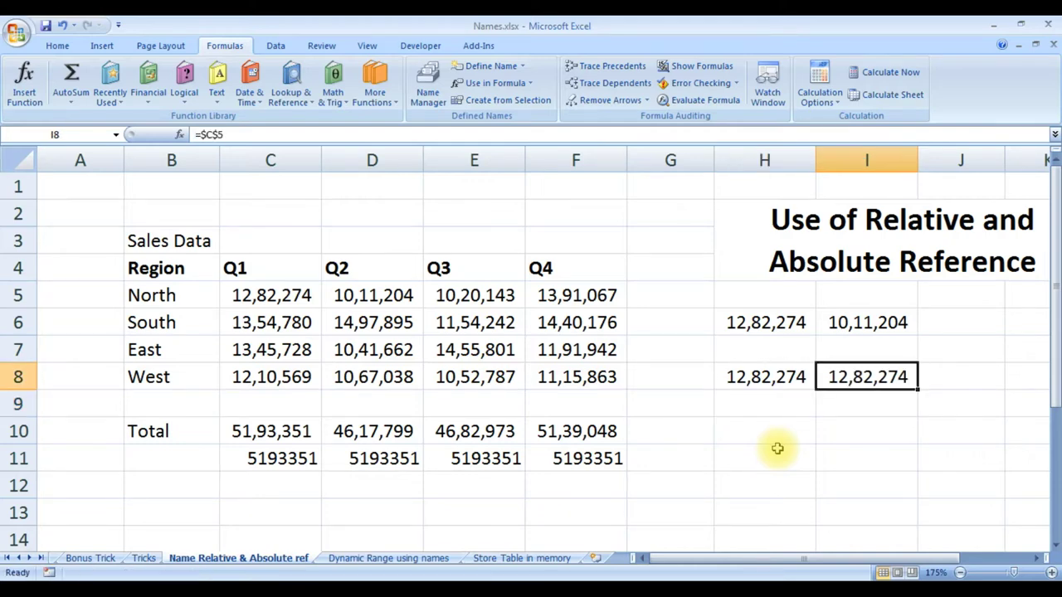
key("F2")
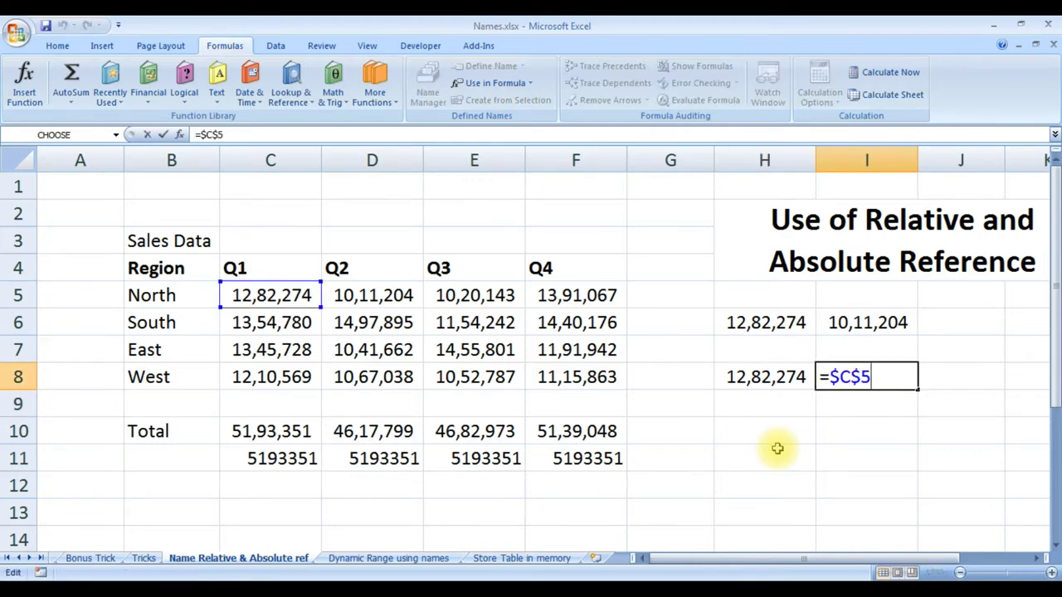
key("Escape")
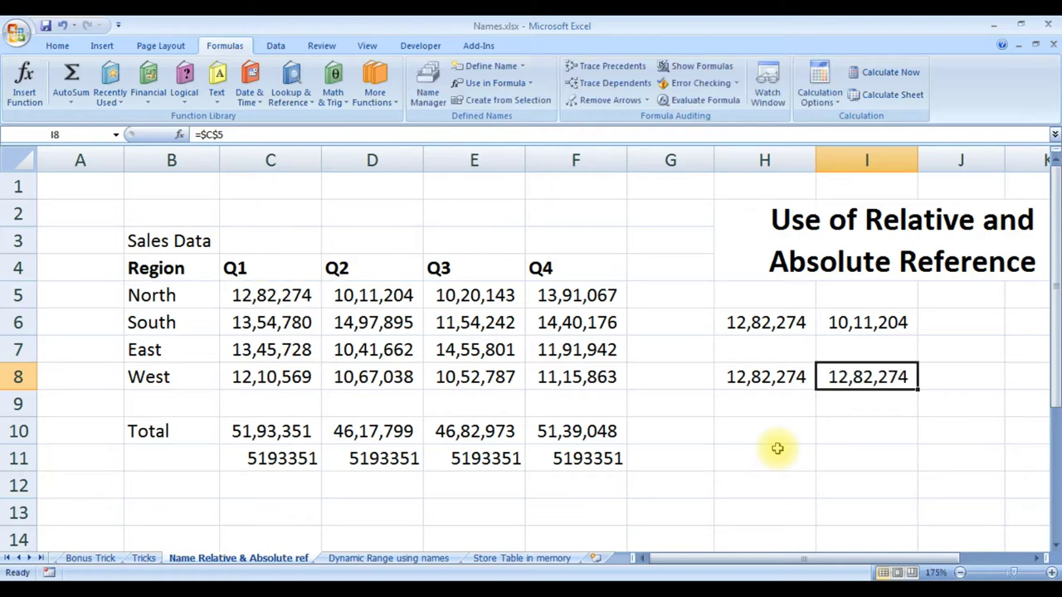
key("Delete")
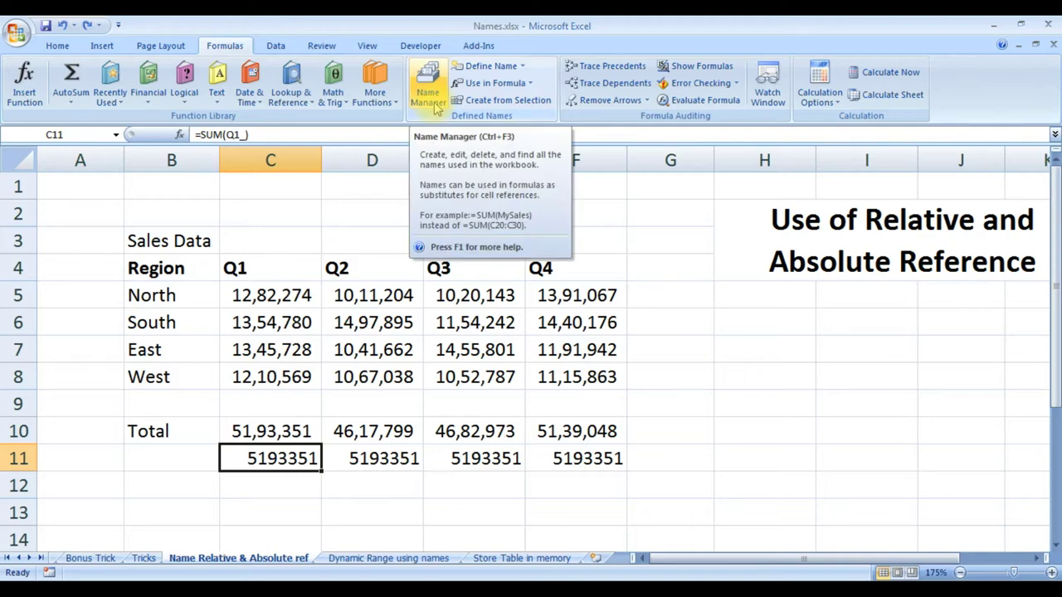
In Name Manager, change Q1_ from $C$5:$C$8 to relative C5:C8.
left_click(433, 95)
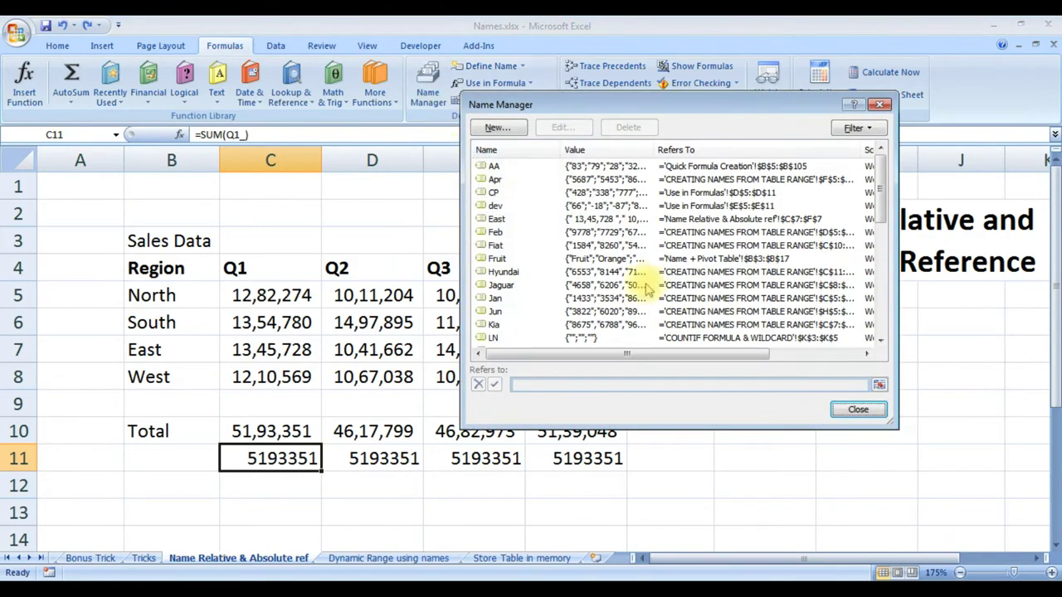
left_click(517, 312)
scroll(516, 311, "down", 2)
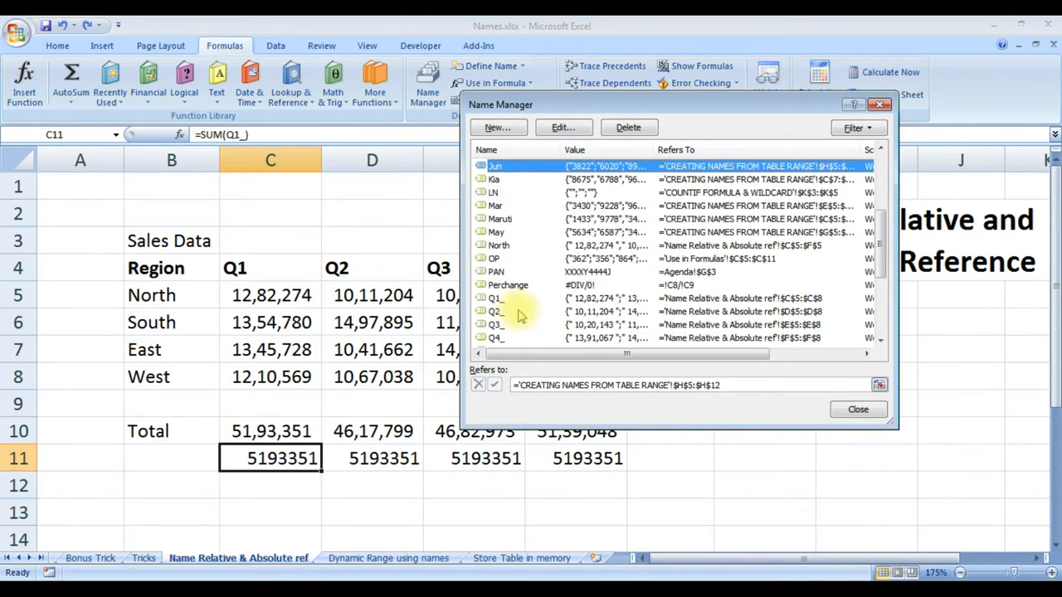
left_click(511, 299)
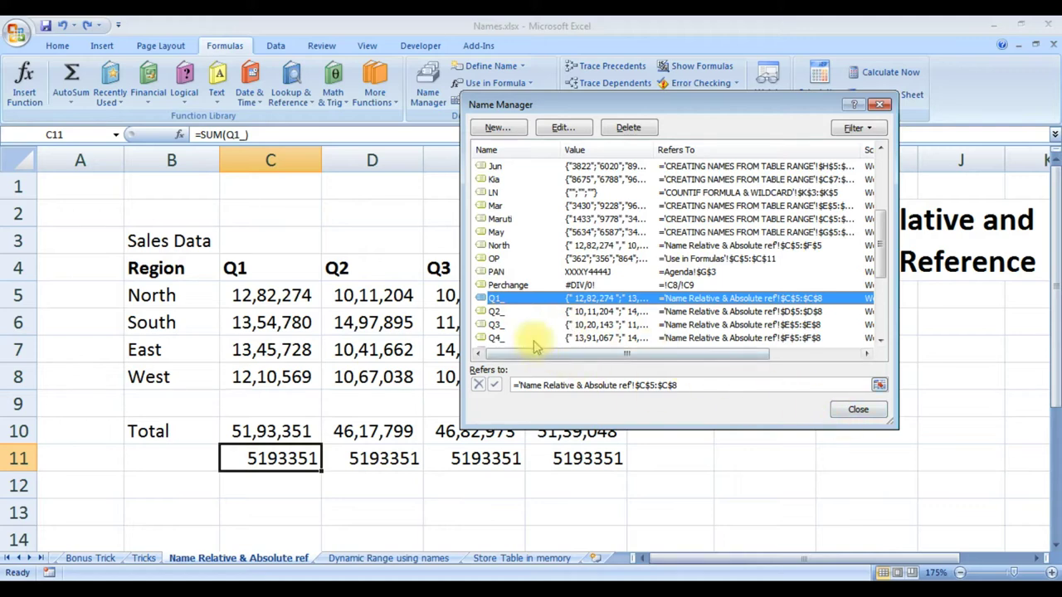
left_click(563, 128)
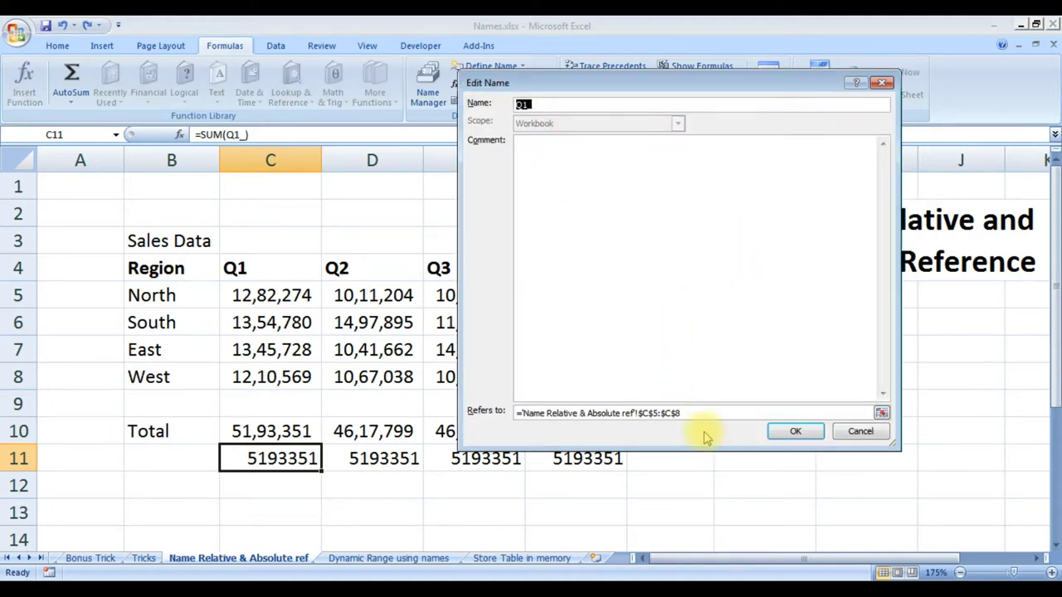
left_click(648, 413)
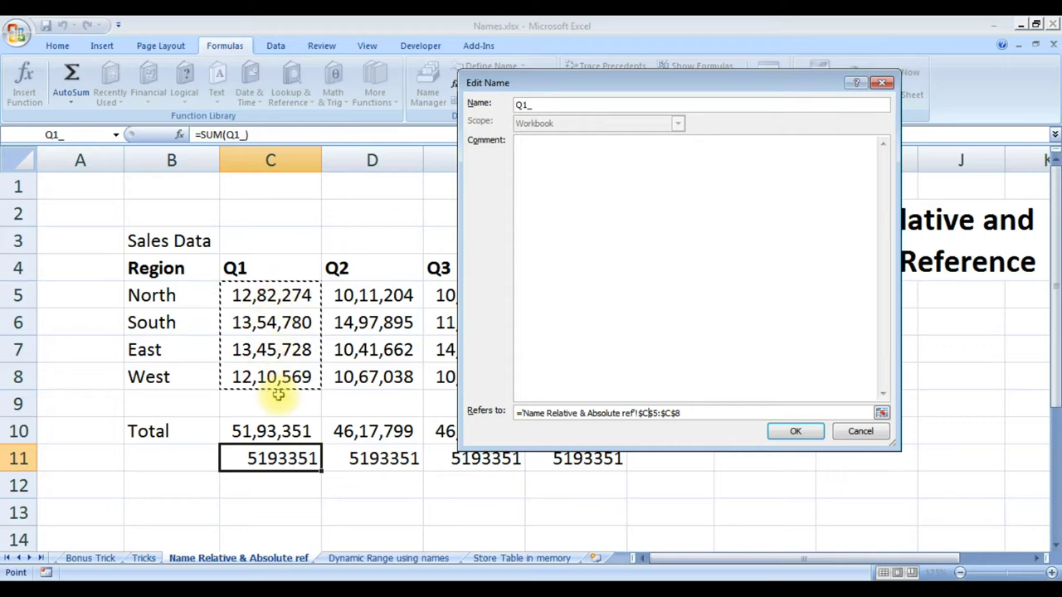
key("F4")
key("F4")
key("F4")
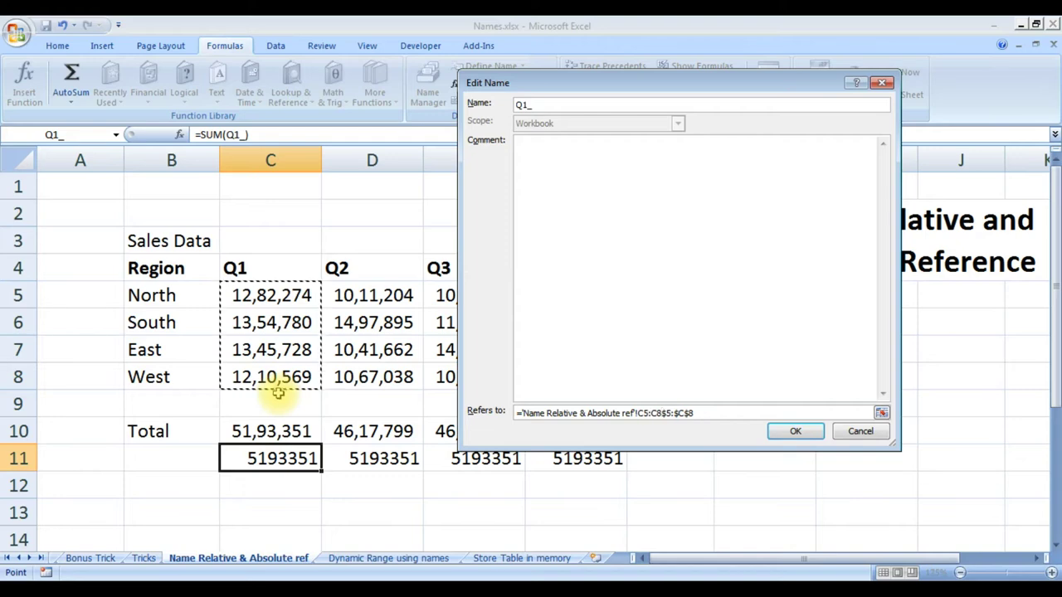
key("Delete")
key("Delete")
key("Delete")
key("Delete")
key("Delete")
key("Delete")
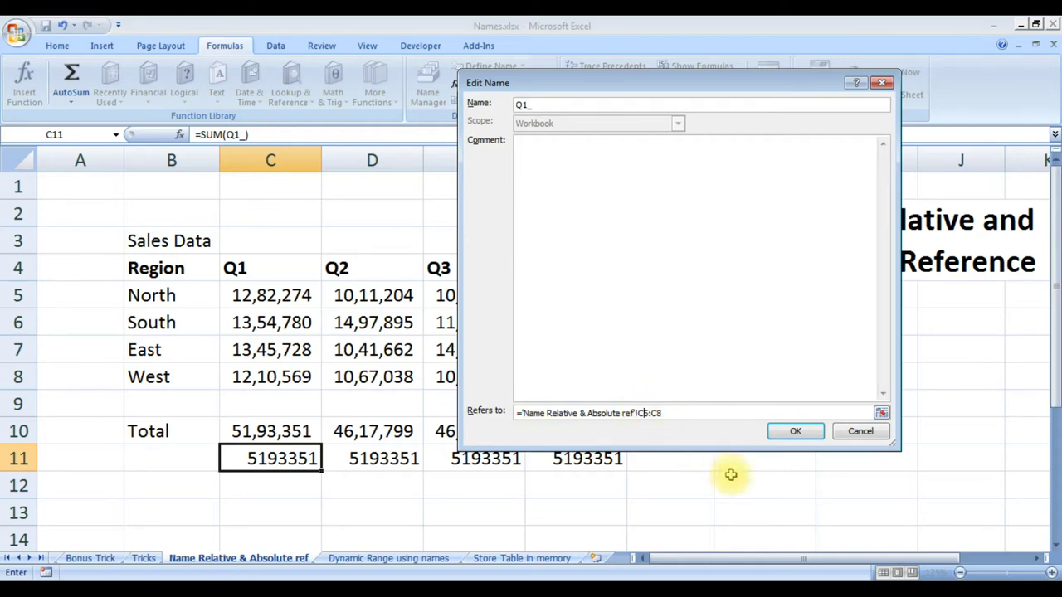
left_click(795, 433)
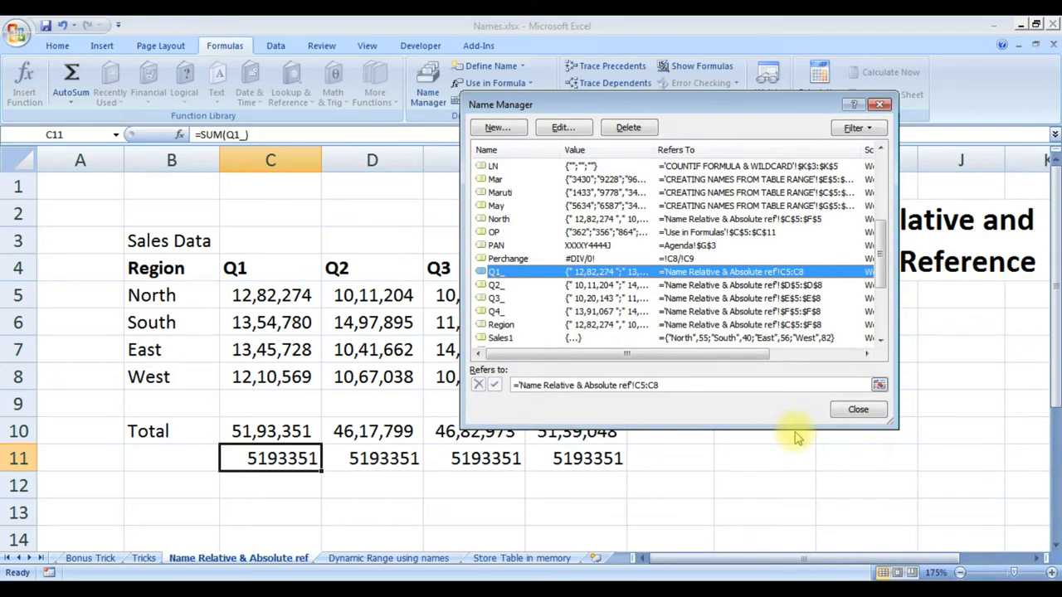
left_click(860, 412)
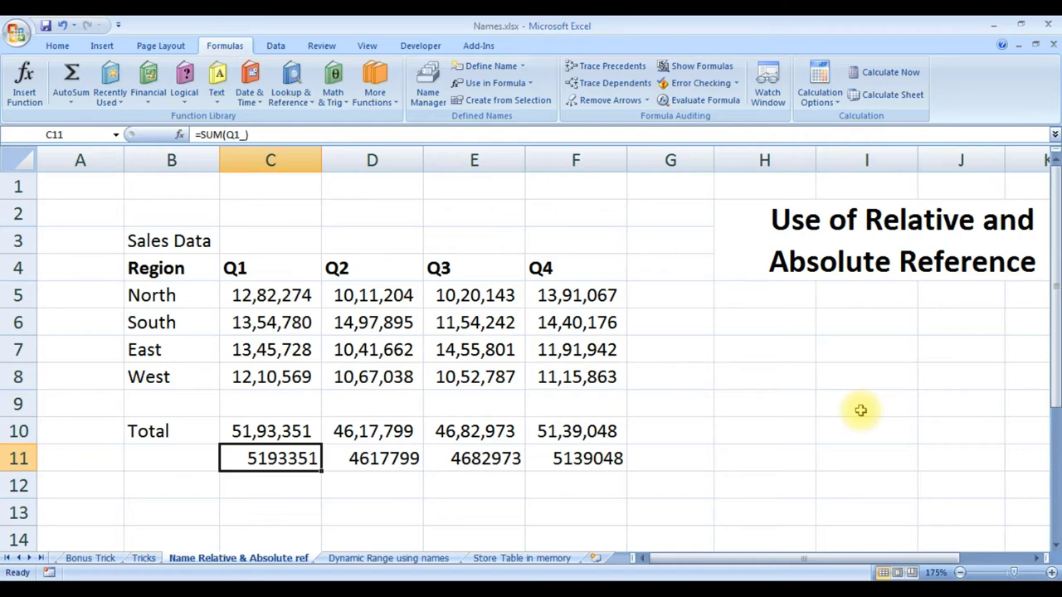
Inspect the formulas behind the row 11 quarterly totals, leaving C11 unchanged.
key("Right")
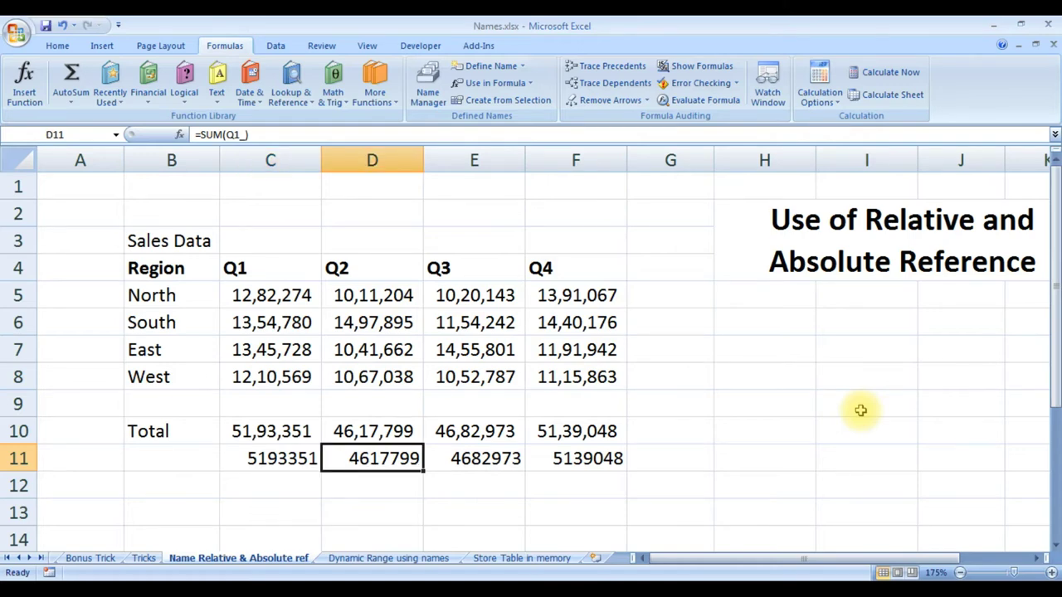
key("Right")
key("Right")
key("Right")
key("Left")
key("Left")
key("Left")
key("F2")
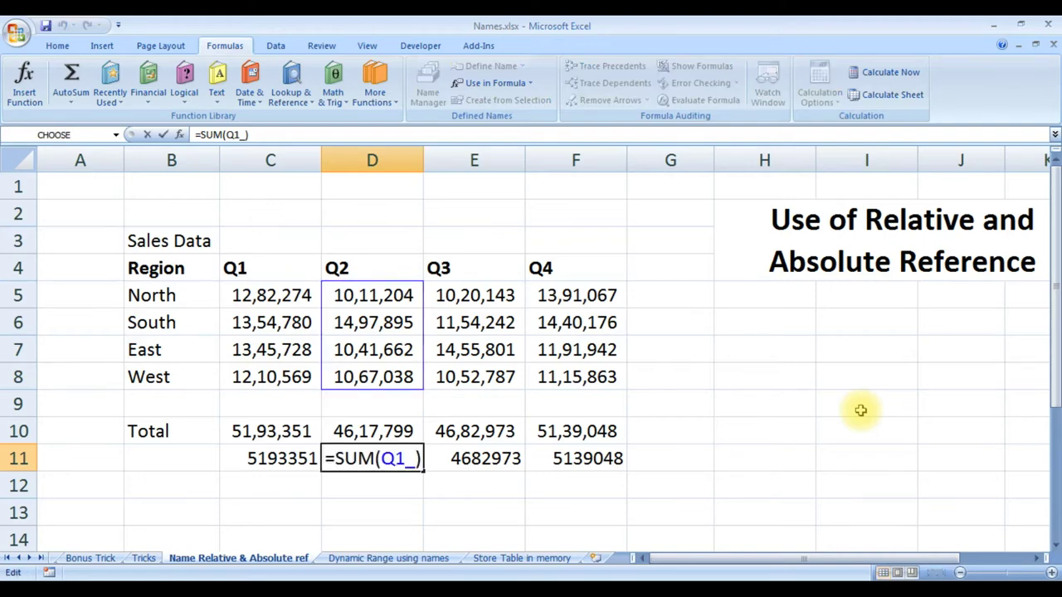
key("Escape")
key("Right")
key("F2")
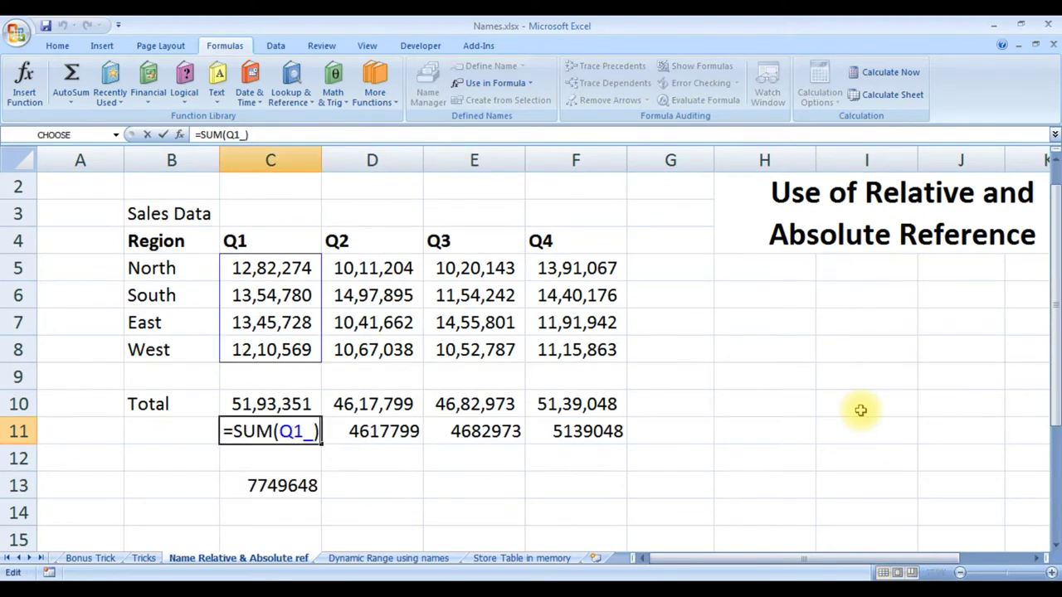
key("Escape")
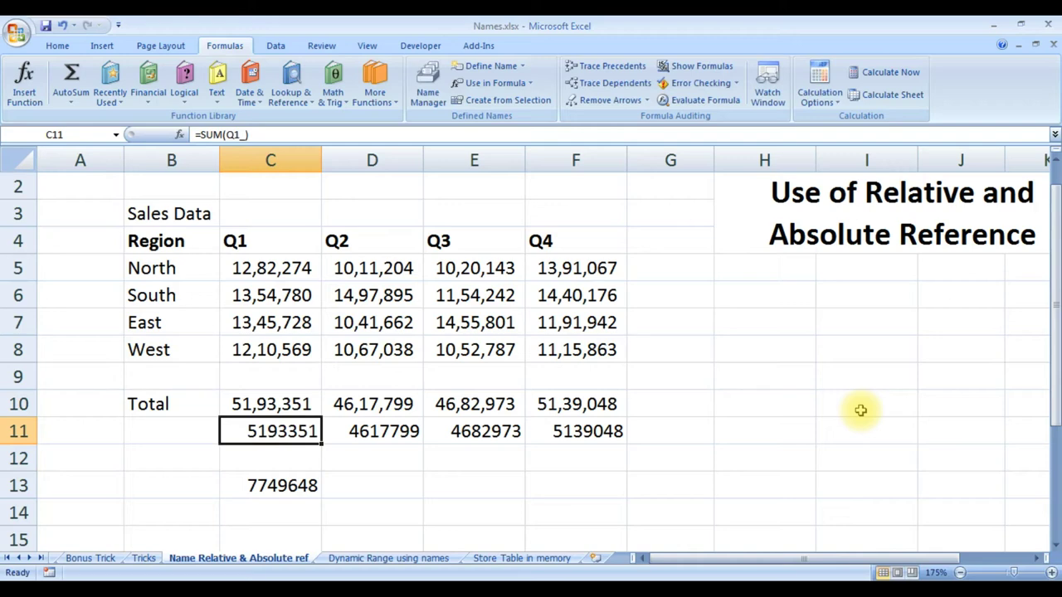
Copy the C11 total formula across D11:F11 and check each copied total.
key("ctrl+c")
key("Right")
key("shift+Right")
key("shift+Right")
key("ctrl+v")
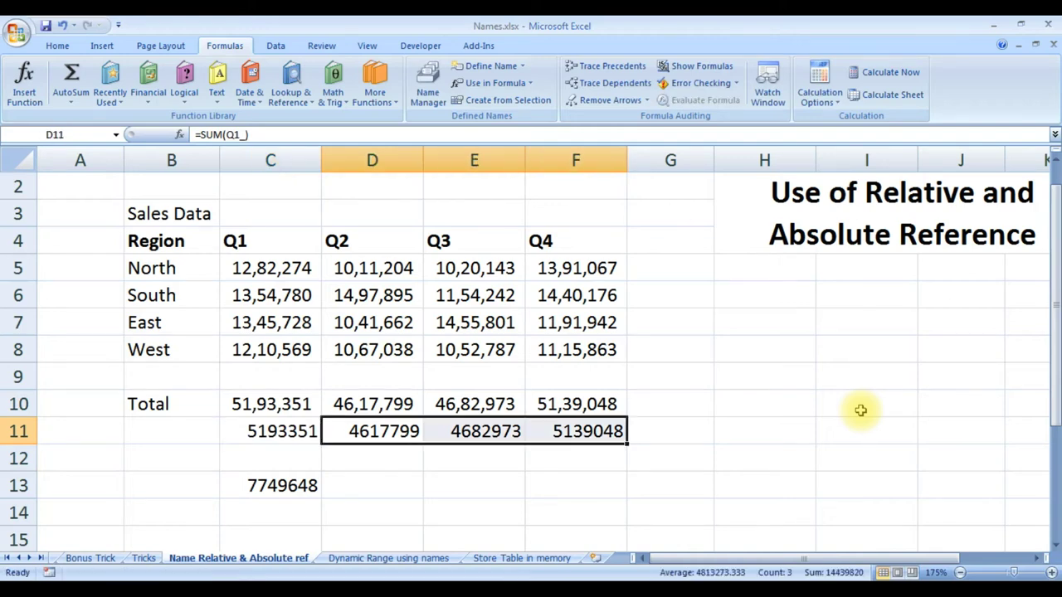
key("shift+Left")
key("shift+Left")
key("Right")
key("Right")
key("Left")
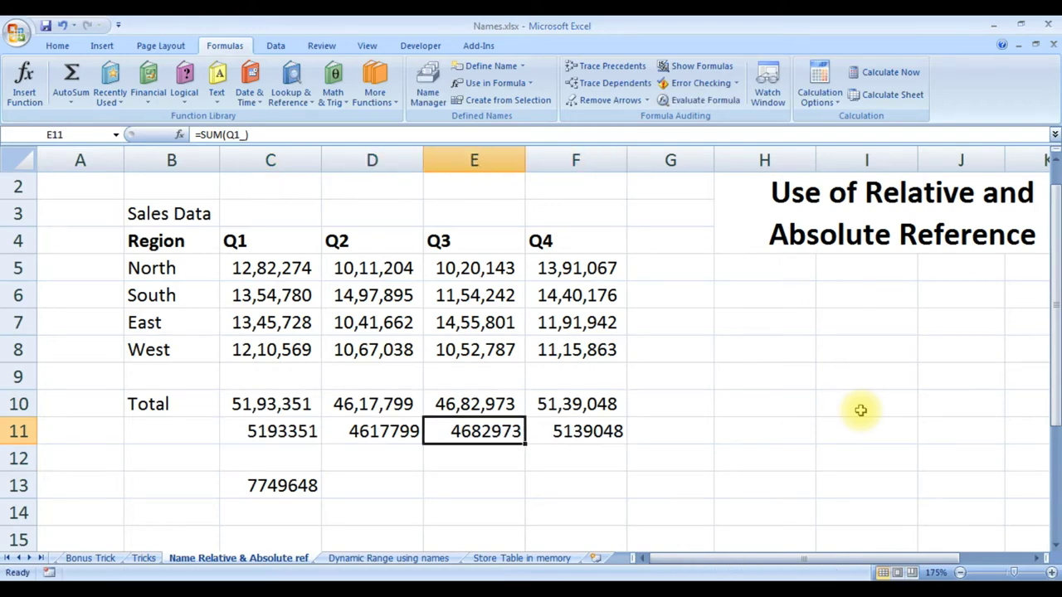
key("Left")
Clear C11:F11 and enter =SUM(Q1_) as the Q1 total in C11.
key("Left")
key("shift+Right")
key("shift+Right")
key("shift+Right")
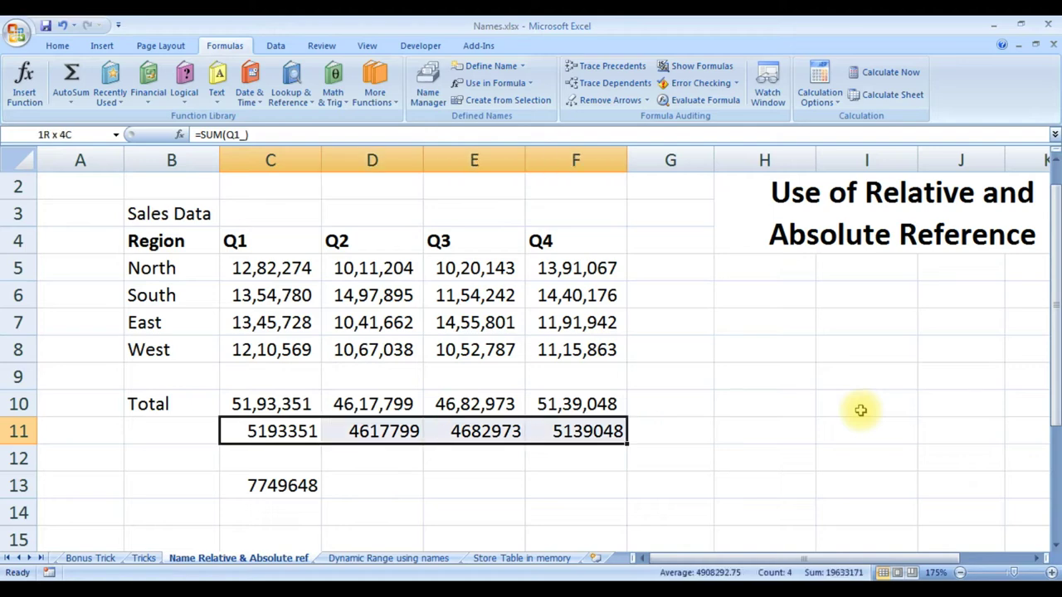
key("Delete")
key("Left")
key("Right")
type("=")
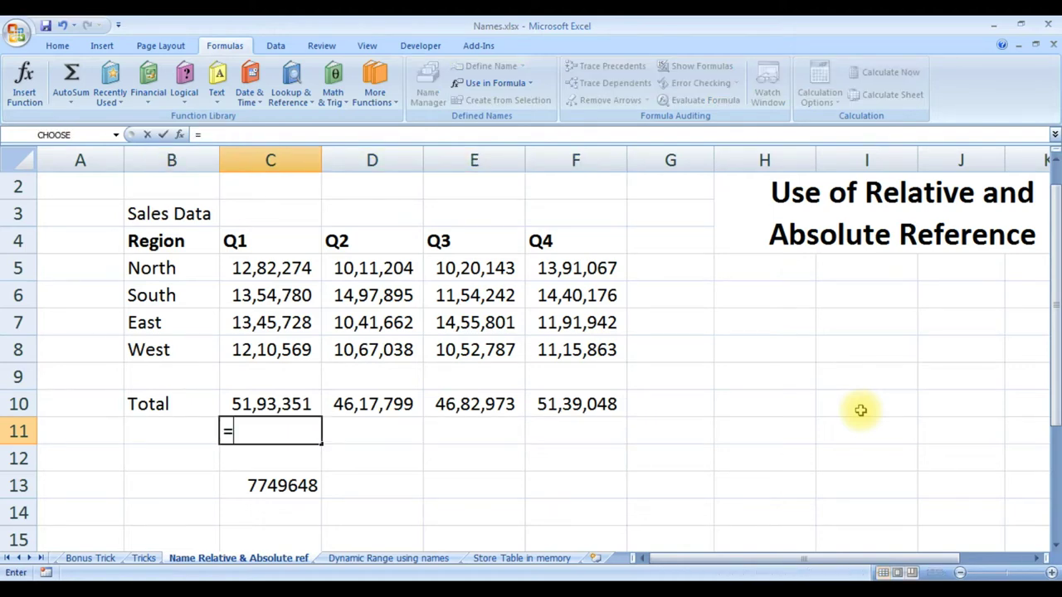
type("sum")
key("Tab")
key("Up")
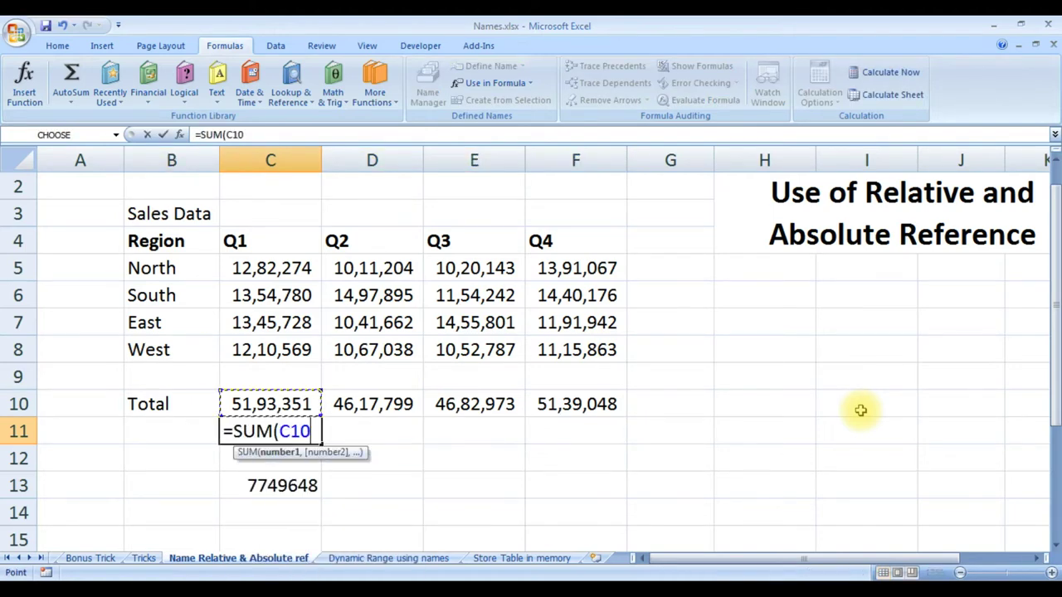
key("BackSpace")
key("BackSpace")
key("BackSpace")
type("q")
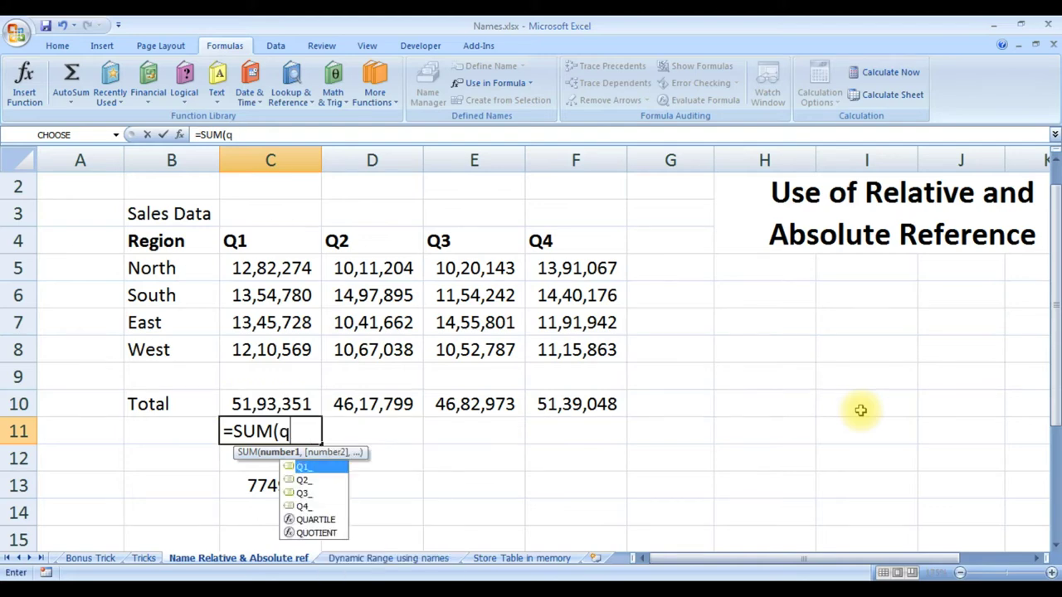
type("1")
key("Tab")
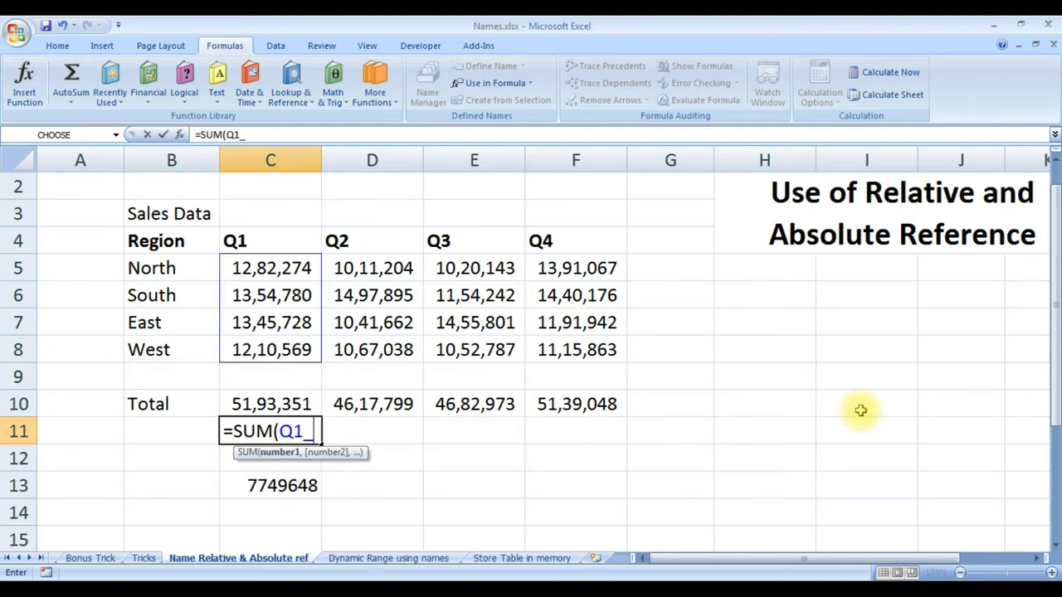
key("Return")
Paste the new C11 total into D11:F11 and review the row 11 results.
key("Up")
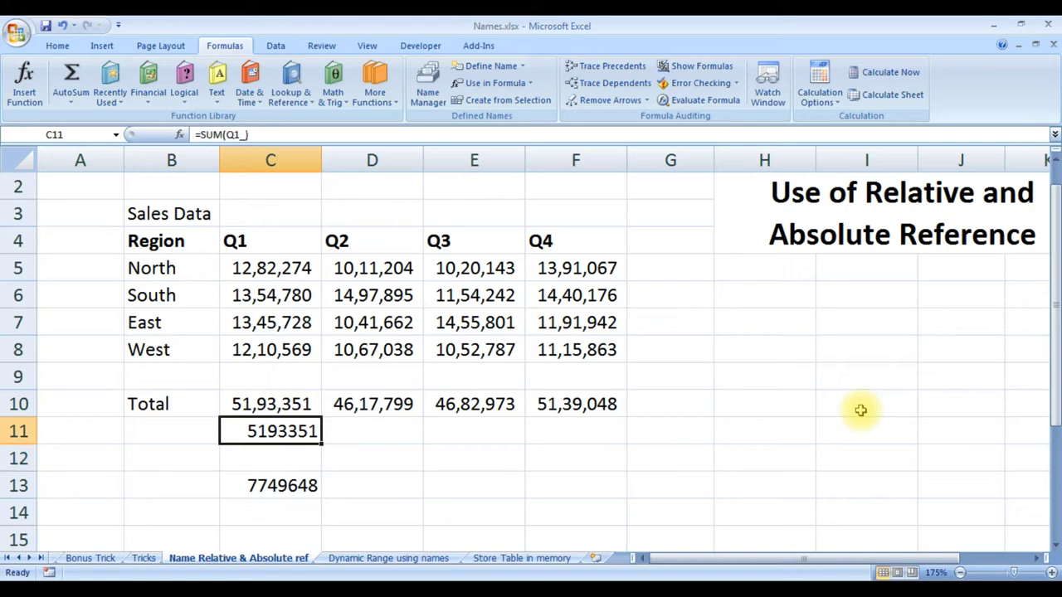
key("ctrl+c")
key("Right")
key("shift+Right")
key("shift+Right")
key("Return")
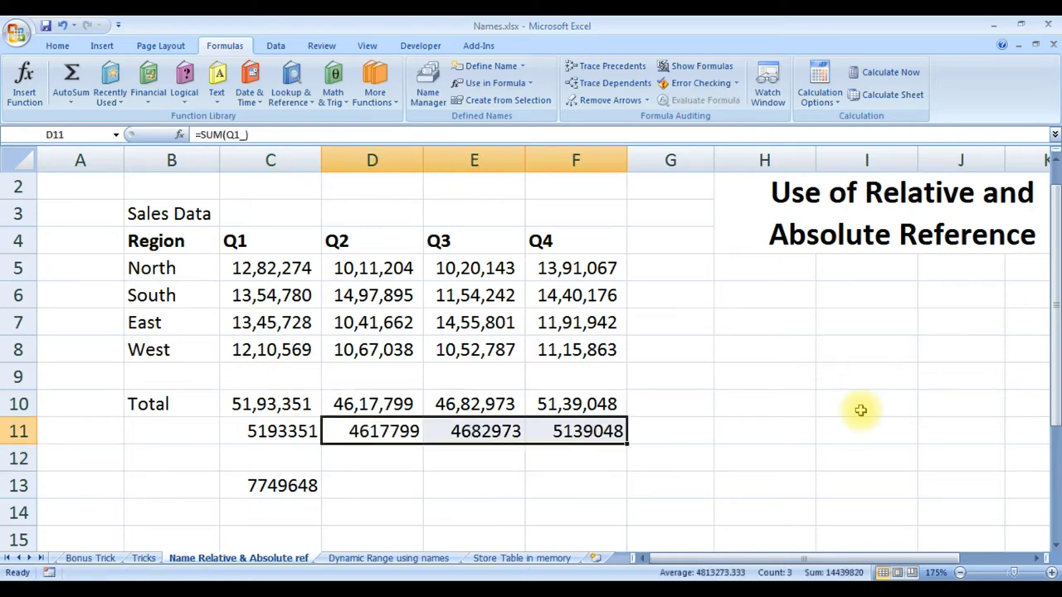
key("Left")
key("Right")
key("Right")
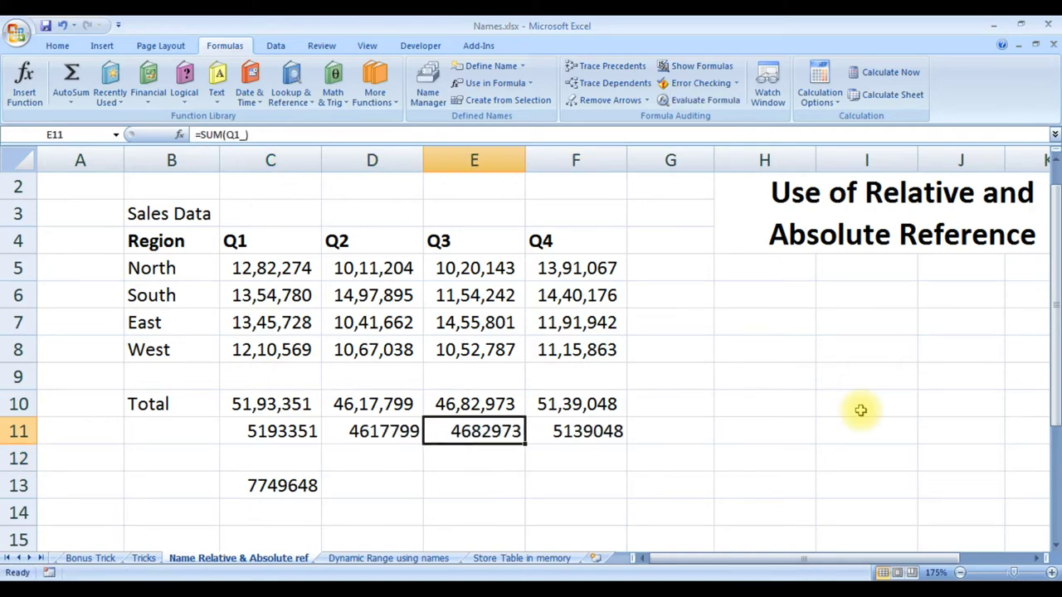
key("Right")
key("Right")
Clear the leftover 7749648 value in C13.
key("Left")
key("Left")
key("Left")
key("Left")
key("Left")
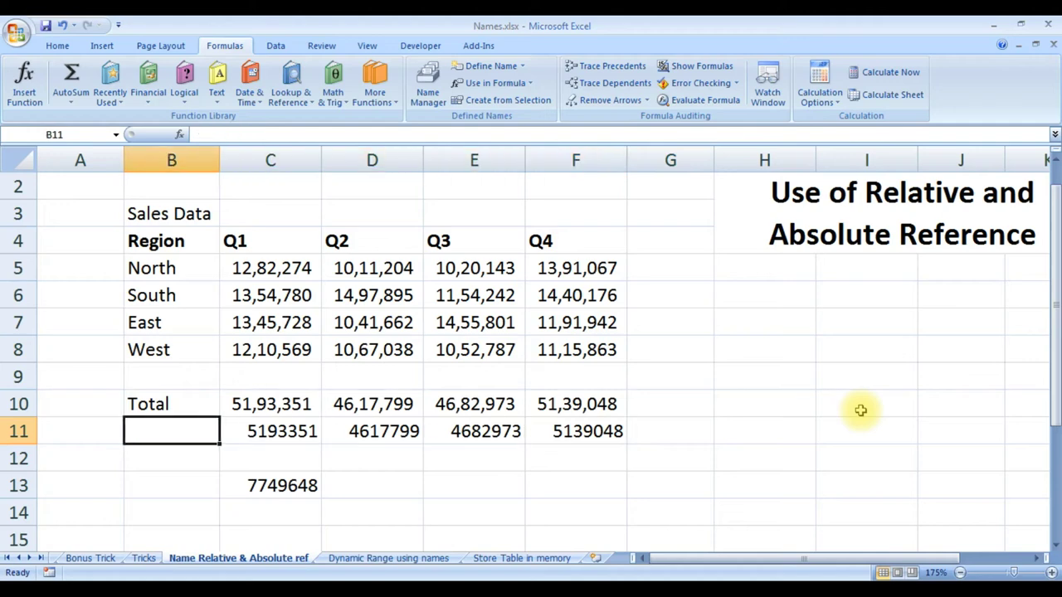
key("Right")
key("Down")
key("Down")
key("Delete")
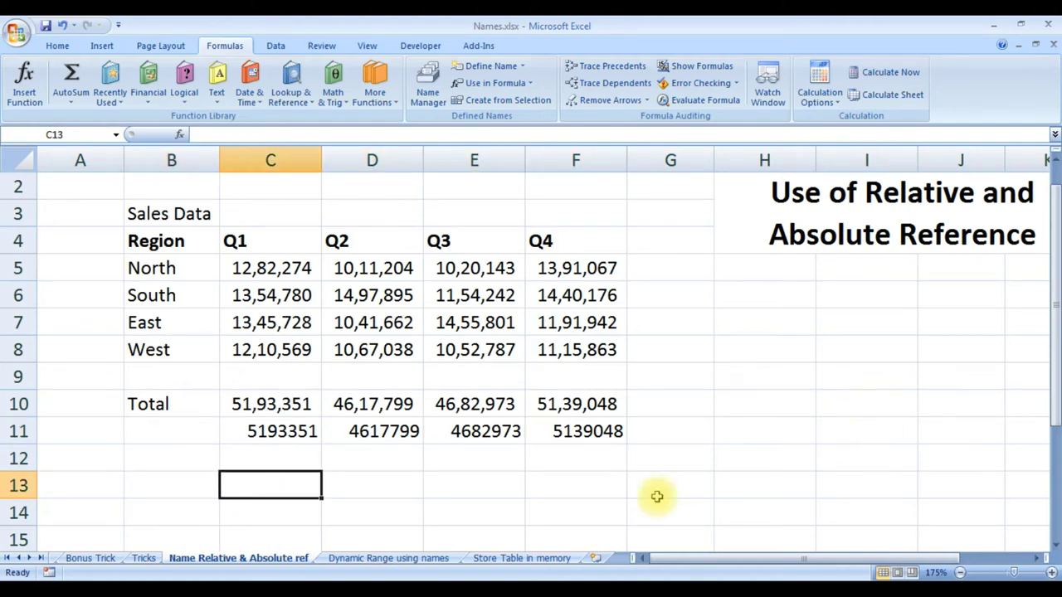
On the Dynamic Range using names sheet, view Roger's RANDBETWEEN marks formula and recalculate.
left_click(404, 560)
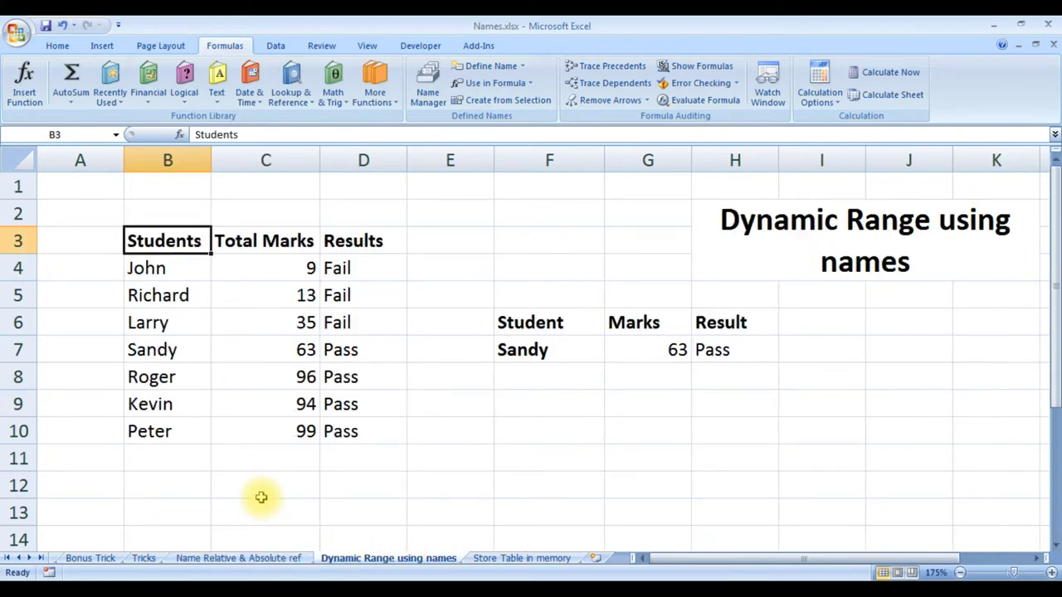
left_click(157, 268)
left_click(261, 268)
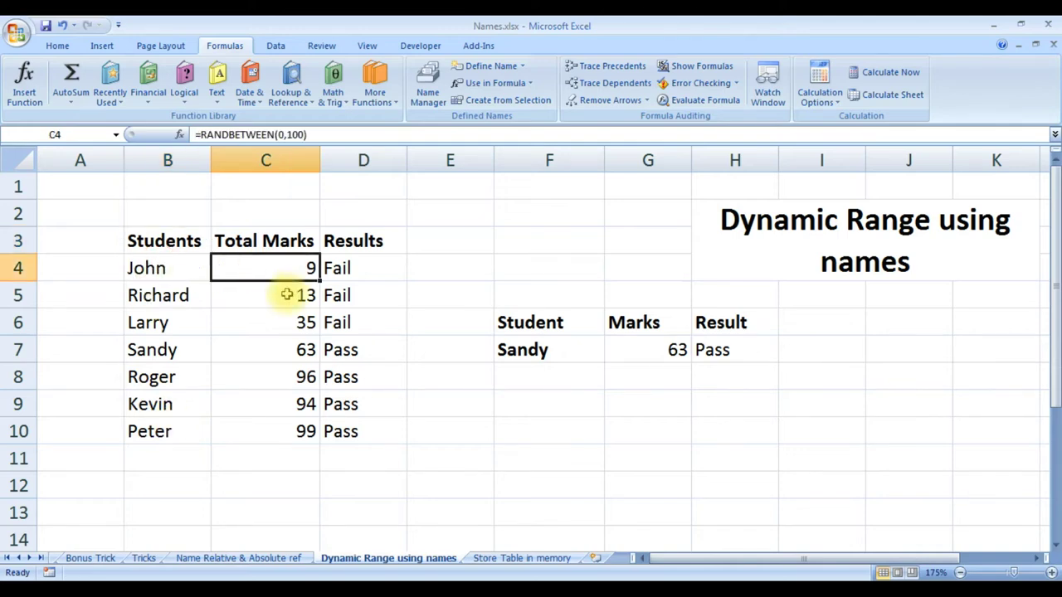
left_click(286, 295)
left_click(298, 374)
double_click(299, 373)
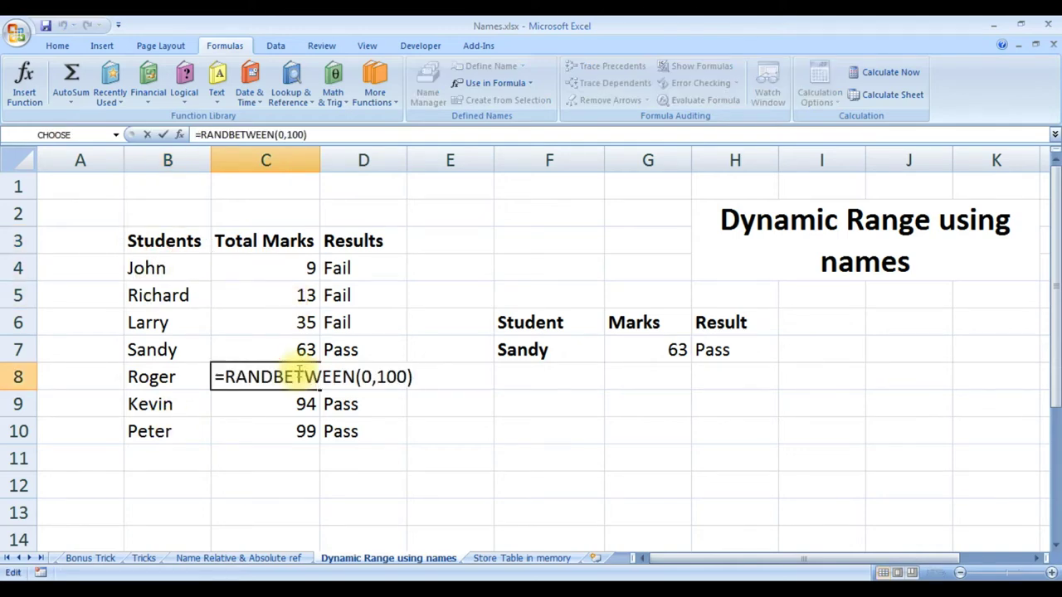
key("Return")
Review Sandy's Pass/Fail formula in D7, recalculate, and begin selecting student names from B4.
key("Up")
key("Right")
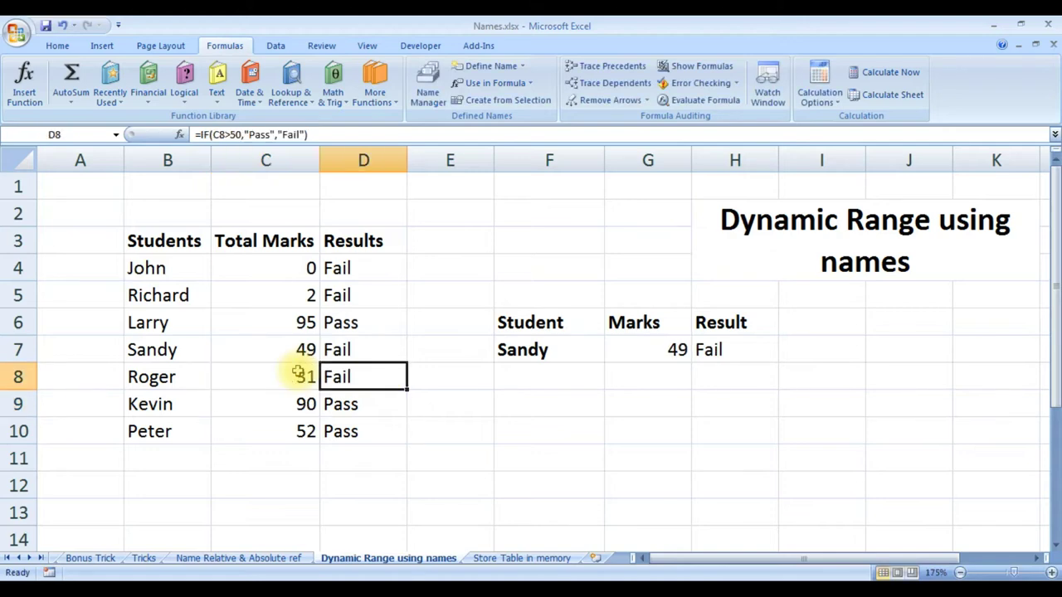
key("Up")
key("F2")
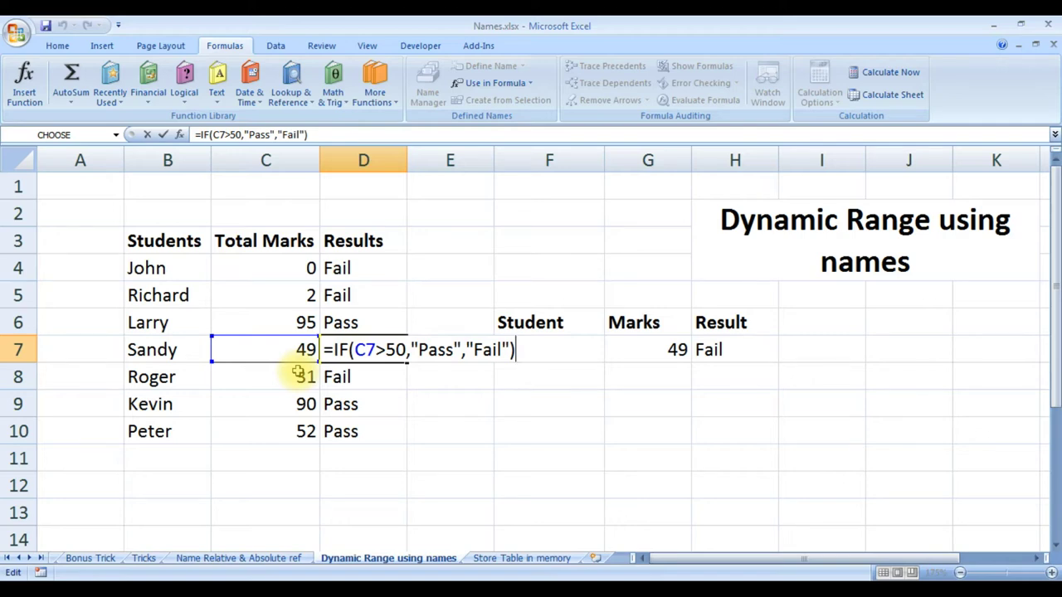
key("Return")
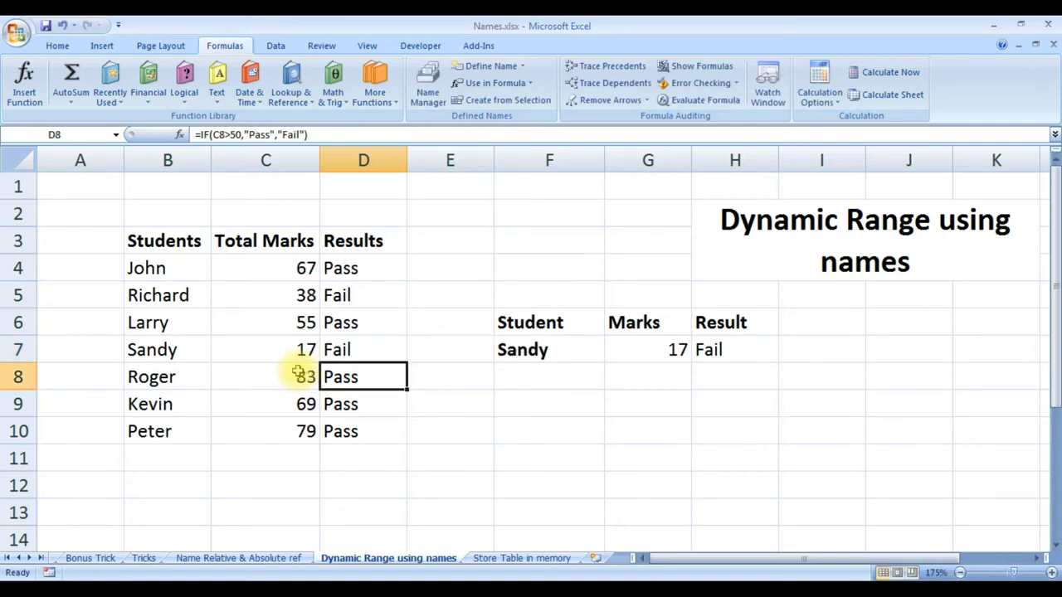
key("Left")
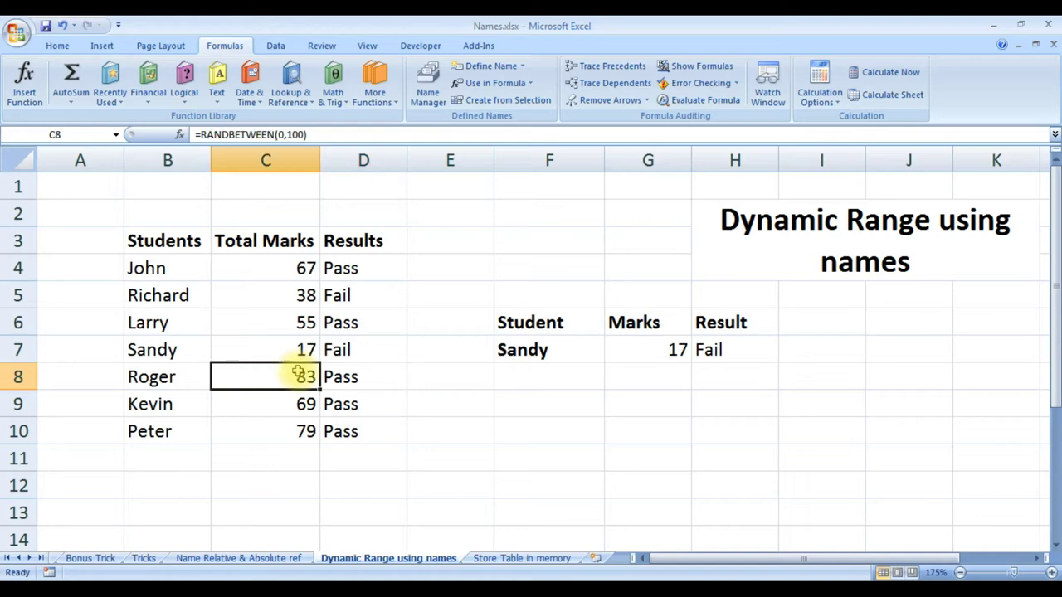
key("Left")
key("Up")
key("Up")
key("Up")
key("Up")
key("shift+Down")
key("shift+Down")
key("shift+Down")
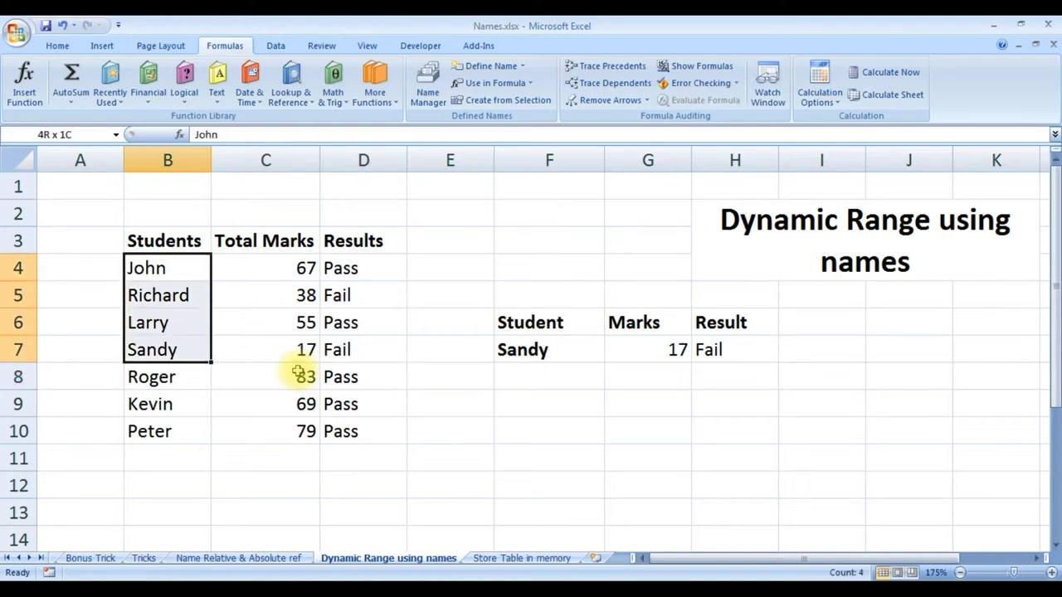
key("shift+Down")
key("shift+Down")
key("shift+Down")
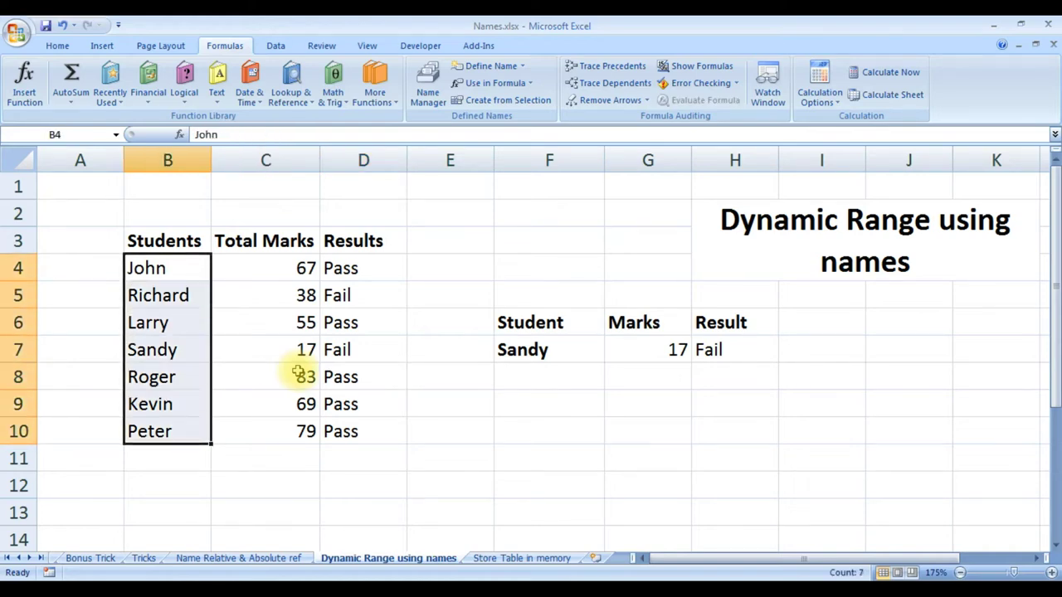
key("Right")
key("Right")
key("Right")
key("Right")
key("Down")
key("Down")
key("Down")
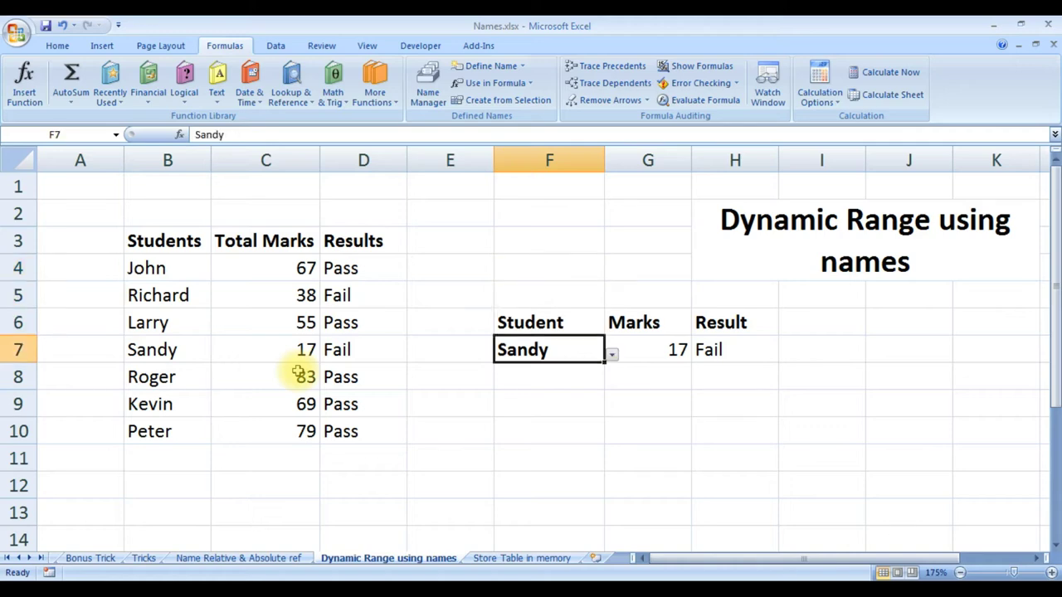
key("alt+Down")
key("Up")
key("Up")
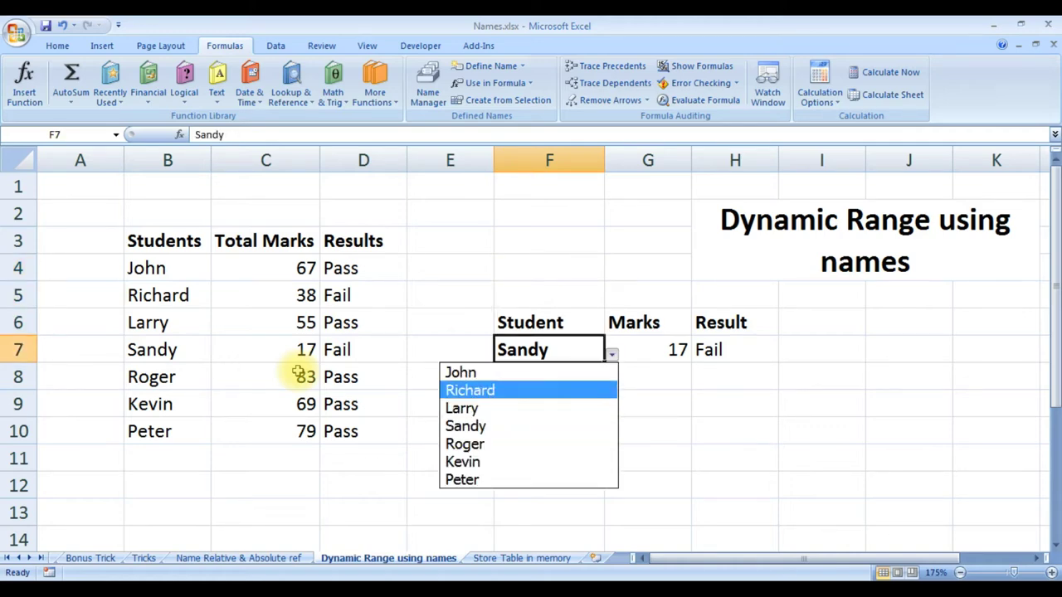
key("Up")
key("Down")
key("Down")
key("Down")
key("Down")
key("Down")
key("Down")
key("Up")
key("Up")
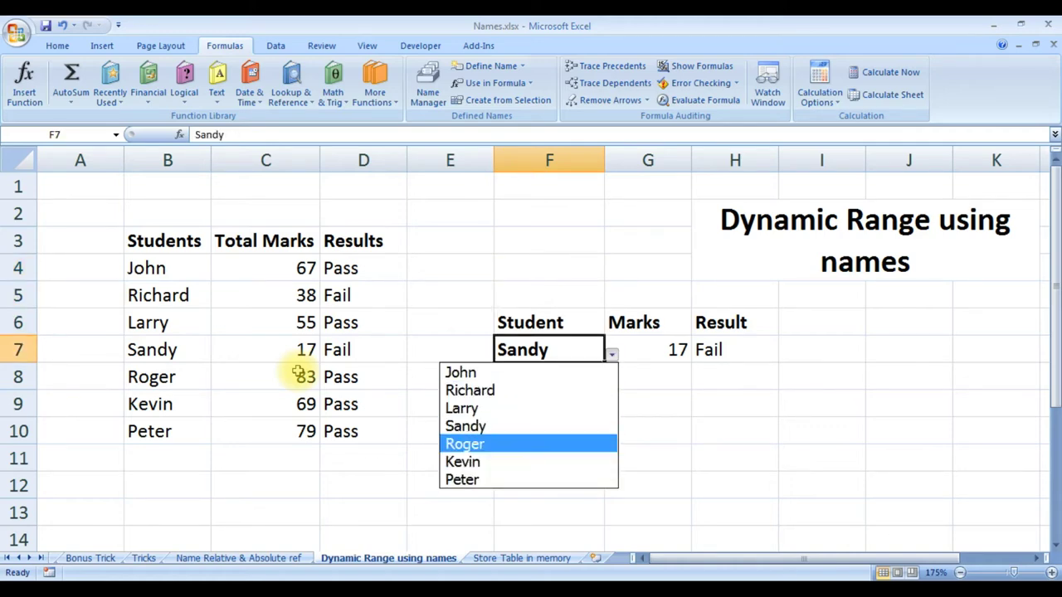
key("Up")
key("Up")
key("Up")
key("Up")
key("Down")
key("Down")
key("Down")
key("Down")
key("Down")
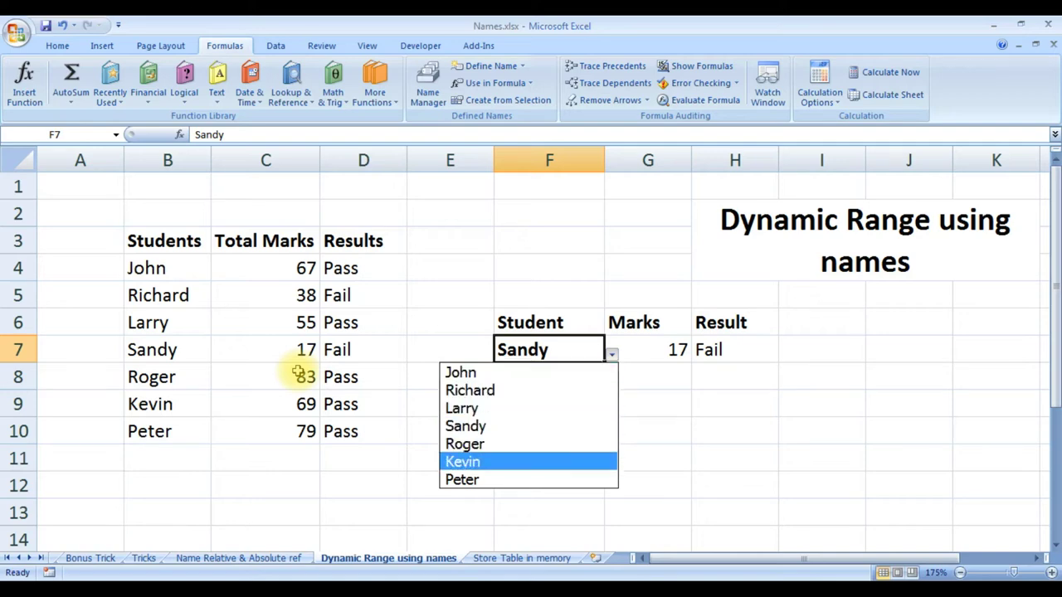
key("Up")
key("Up")
key("Up")
key("Up")
key("Up")
key("Down")
key("Down")
key("Down")
key("Down")
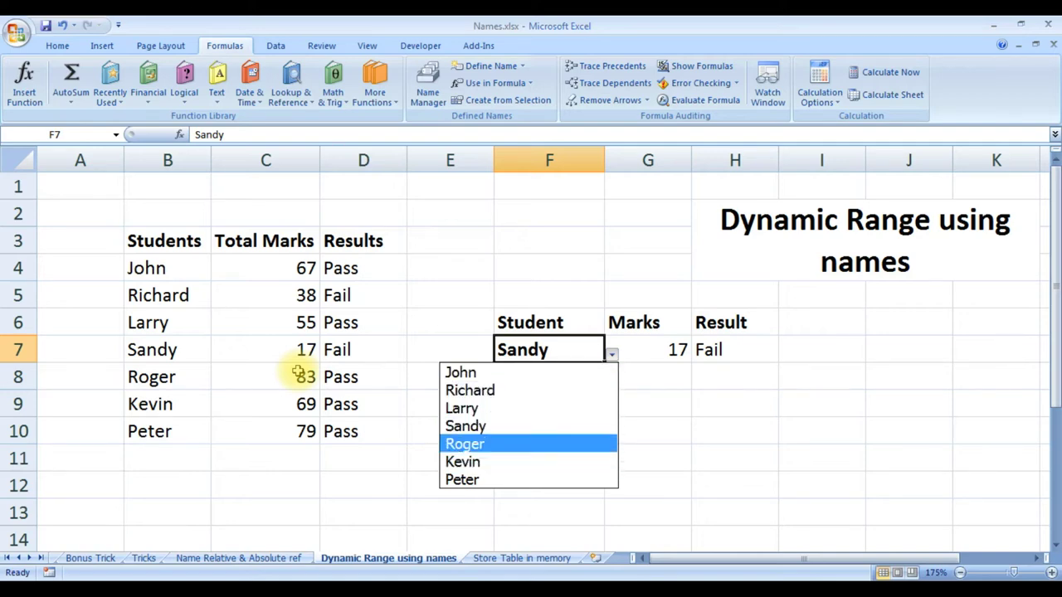
key("Down")
key("Down")
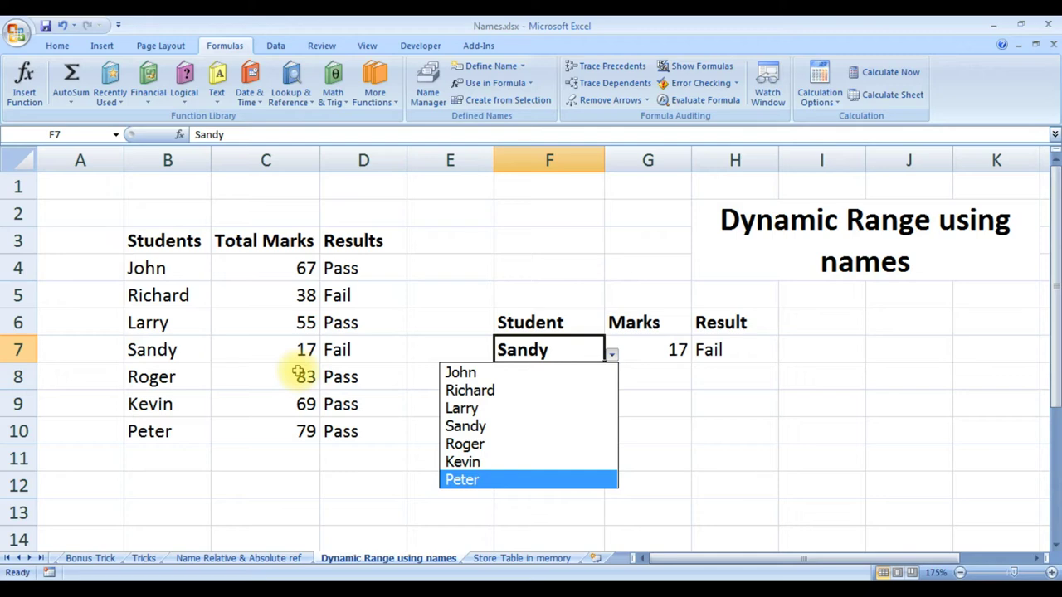
left_click(166, 455)
left_click(167, 456)
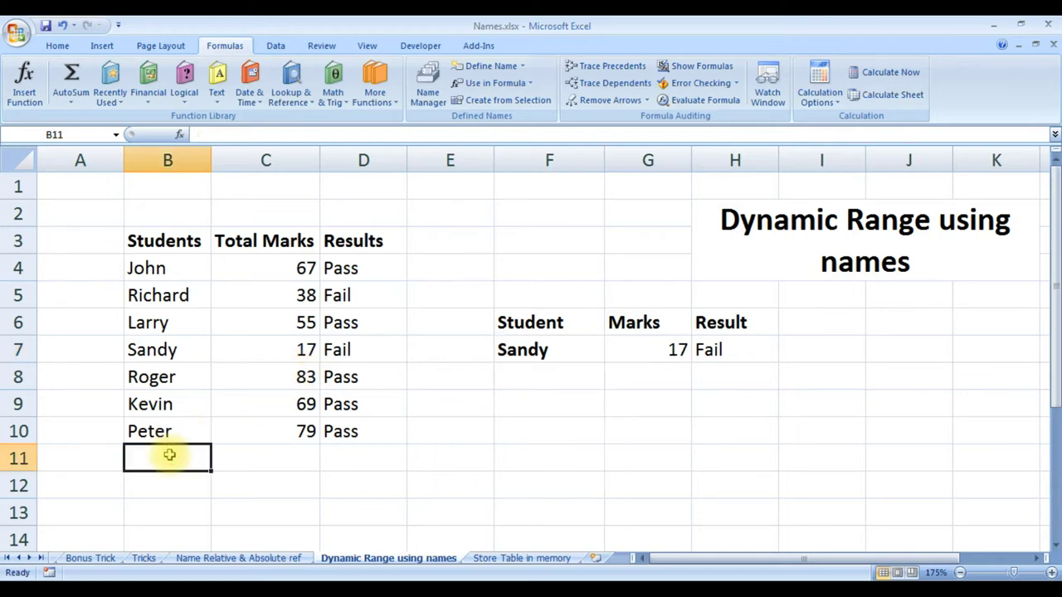
Enter Kedar as a new student name in B11.
type("Ke")
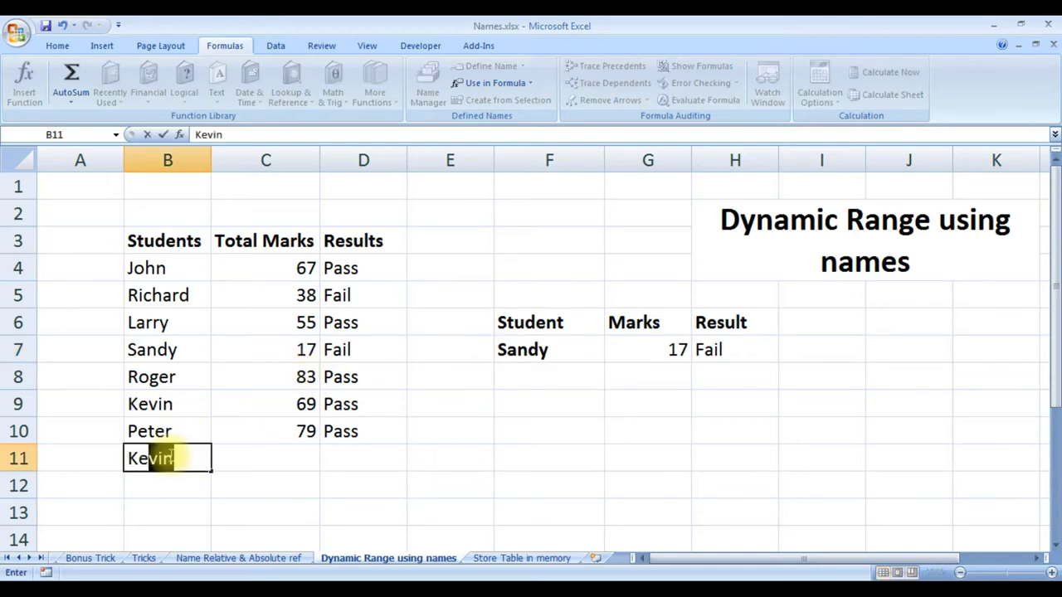
type("dar")
key("Return")
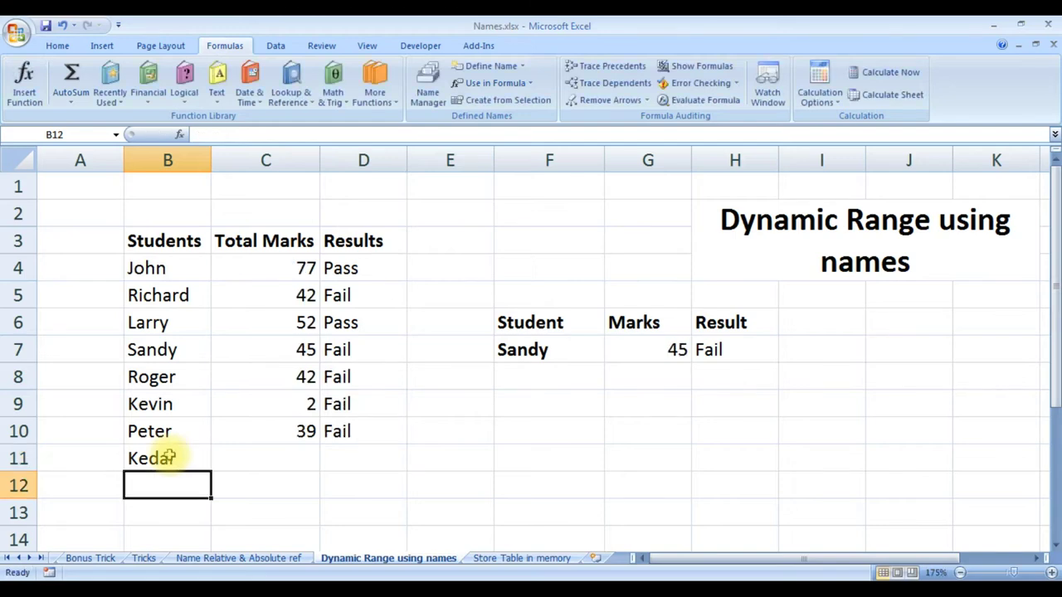
left_click(169, 456)
Choose Kedar from the F7 student dropdown list.
key("Right")
key("Right")
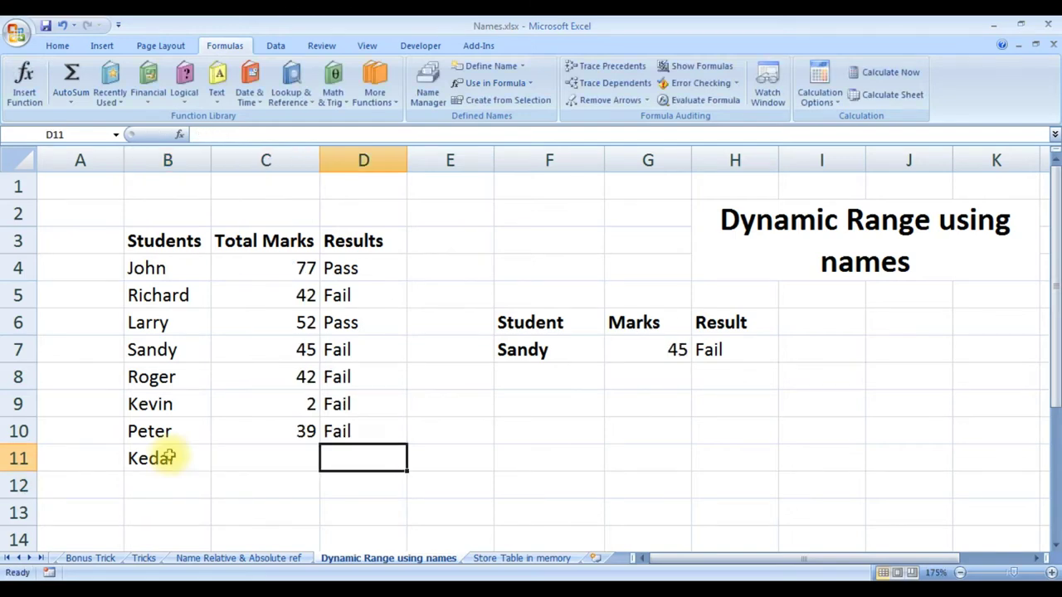
key("Right")
key("Up")
key("Up")
key("Up")
key("Up")
key("Right")
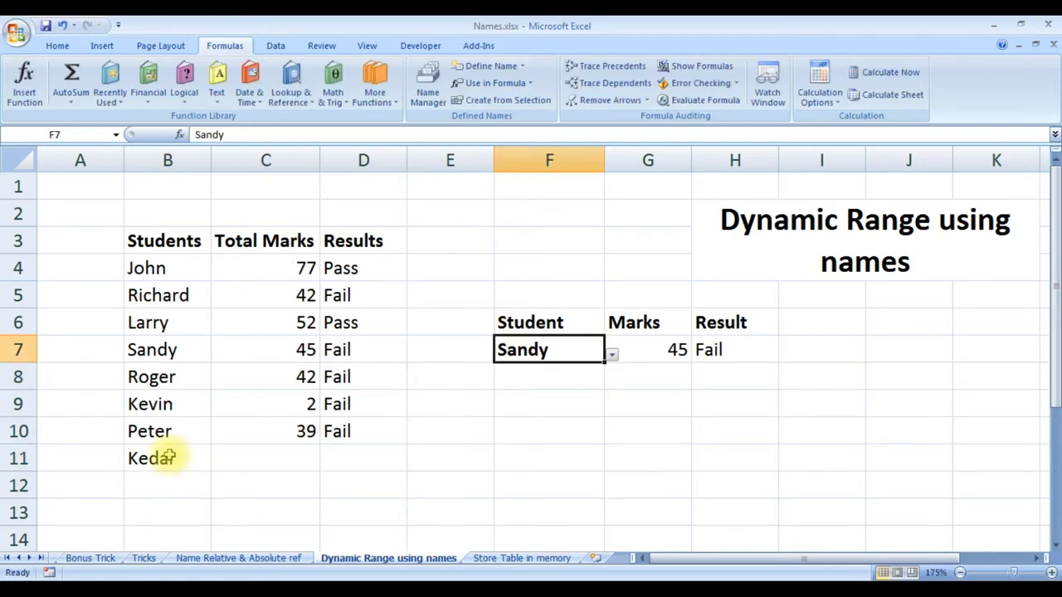
key("alt+Down")
key("Down")
key("Down")
key("Down")
key("Down")
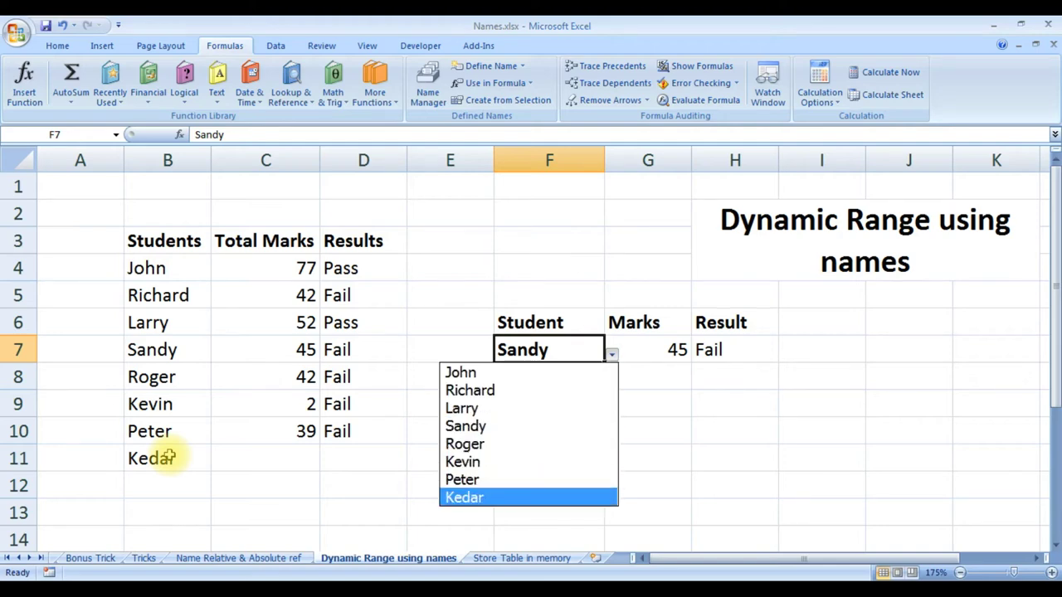
key("Up")
key("Up")
key("Up")
key("Up")
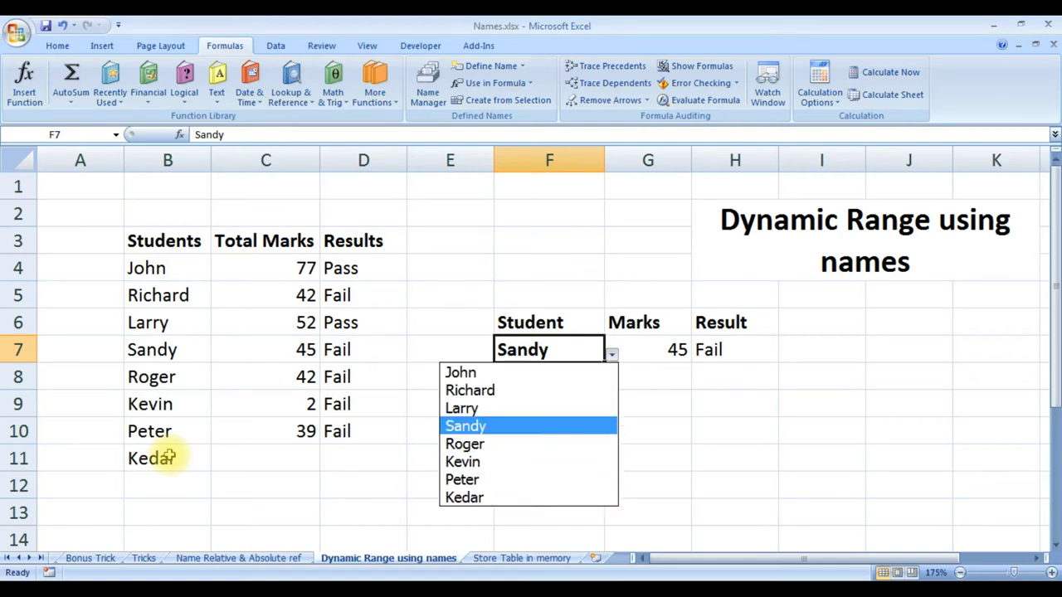
key("Up")
key("Down")
key("Down")
key("Down")
key("Down")
key("Down")
key("Return")
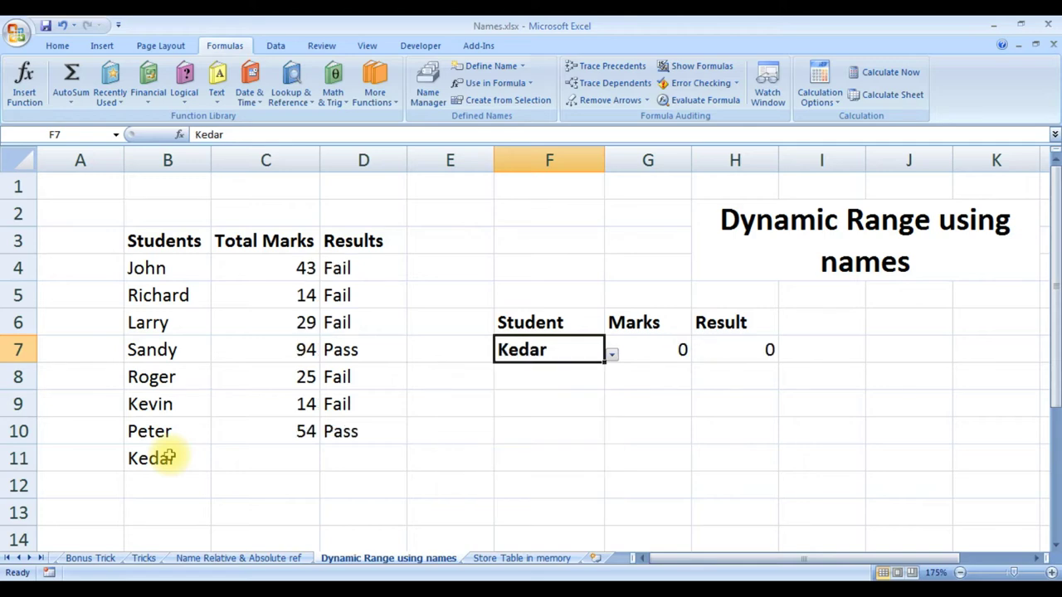
Copy Peter's C10:D10 marks and result formulas into row 11, then select B11:D11.
key("Down")
key("Down")
key("Down")
key("Left")
key("Left")
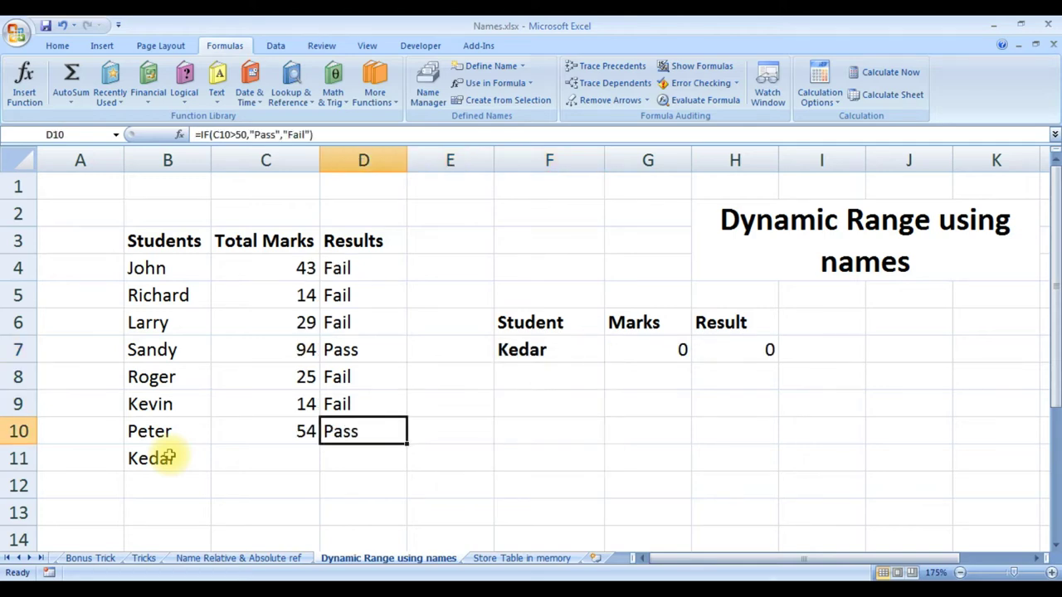
key("Left")
key("shift+Right")
key("ctrl+c")
key("Down")
key("ctrl+v")
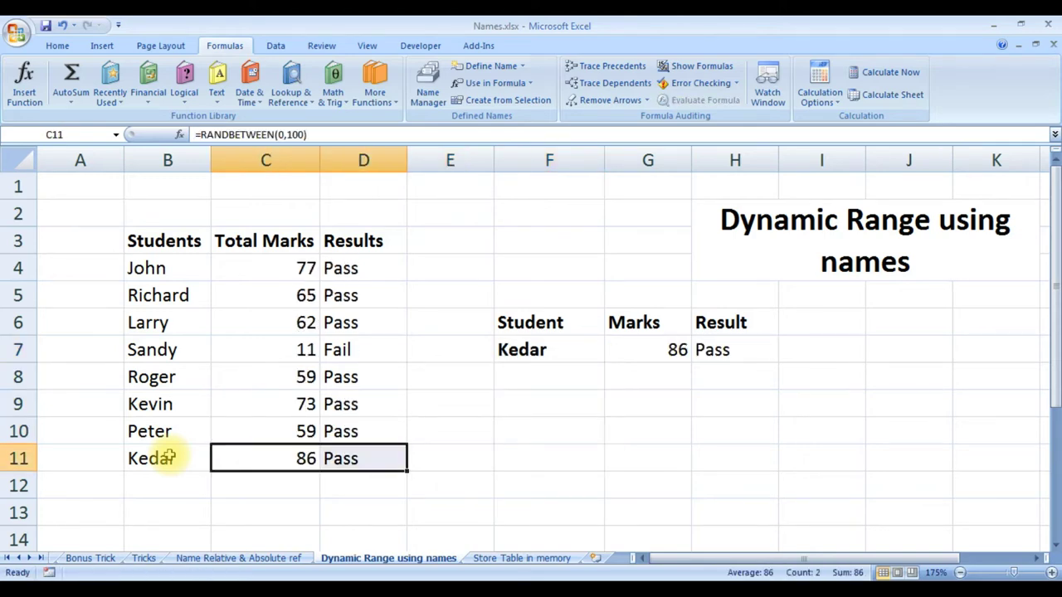
key("Left")
key("shift+Right")
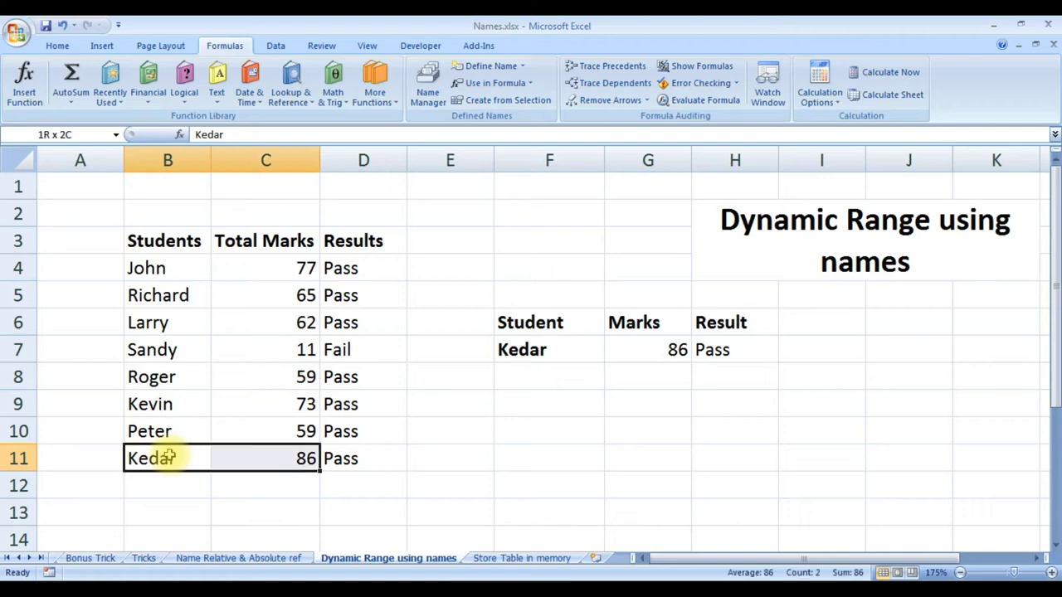
key("shift+Right")
Clear Kedar's row 11 and pick Richard in the F7 lookup, showing 39 and Fail.
key("Delete")
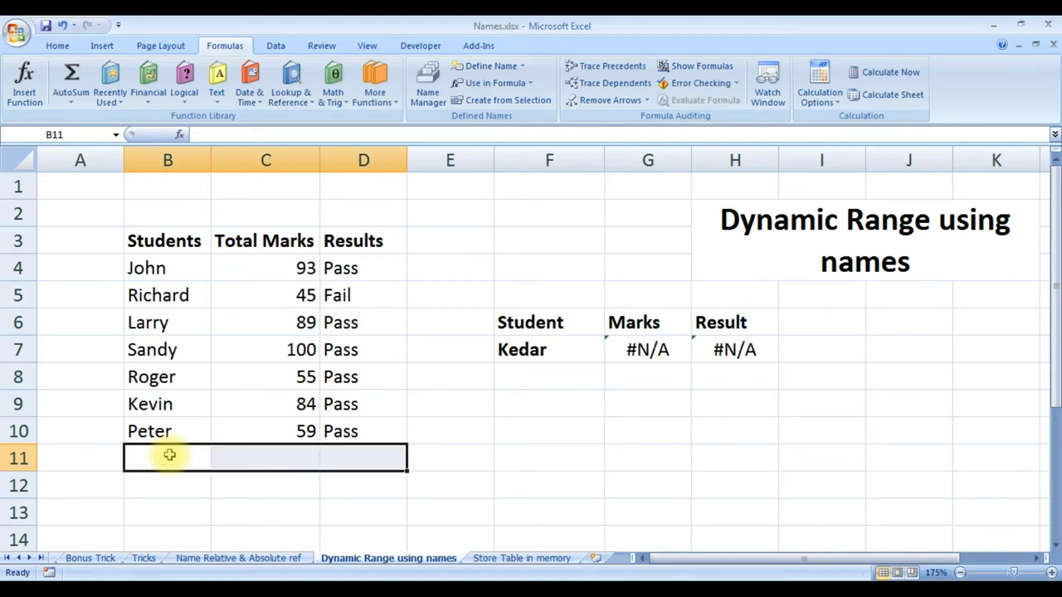
key("Right")
key("Right")
key("Right")
key("Right")
key("Up")
key("Up")
key("Up")
key("Up")
key("alt+Down")
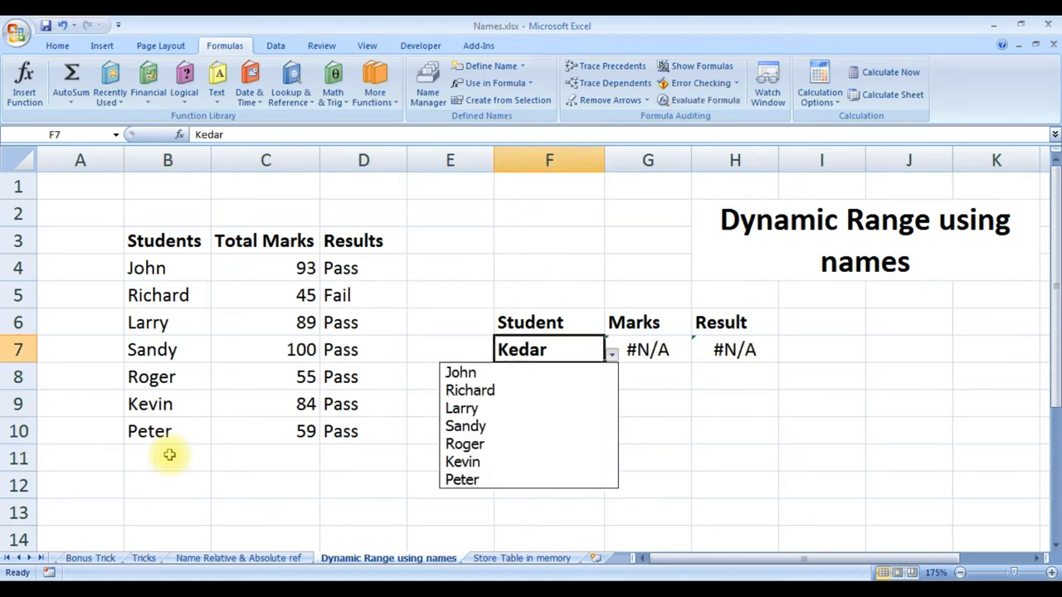
key("Down")
key("Down")
key("Down")
key("Down")
key("Down")
key("Down")
key("Up")
key("Up")
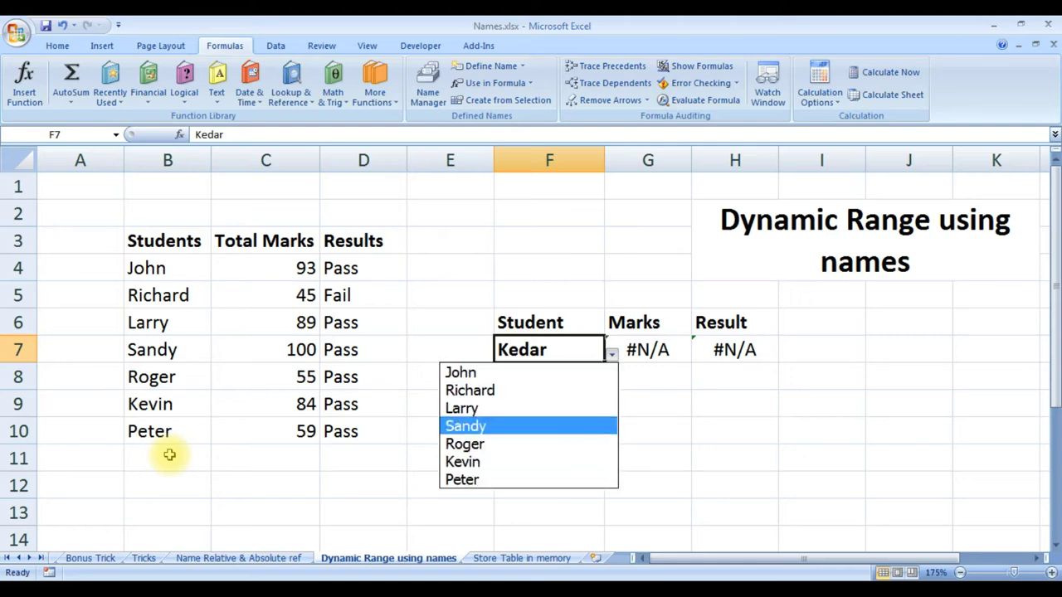
key("Up")
key("Up")
key("Up")
key("Down")
key("Return")
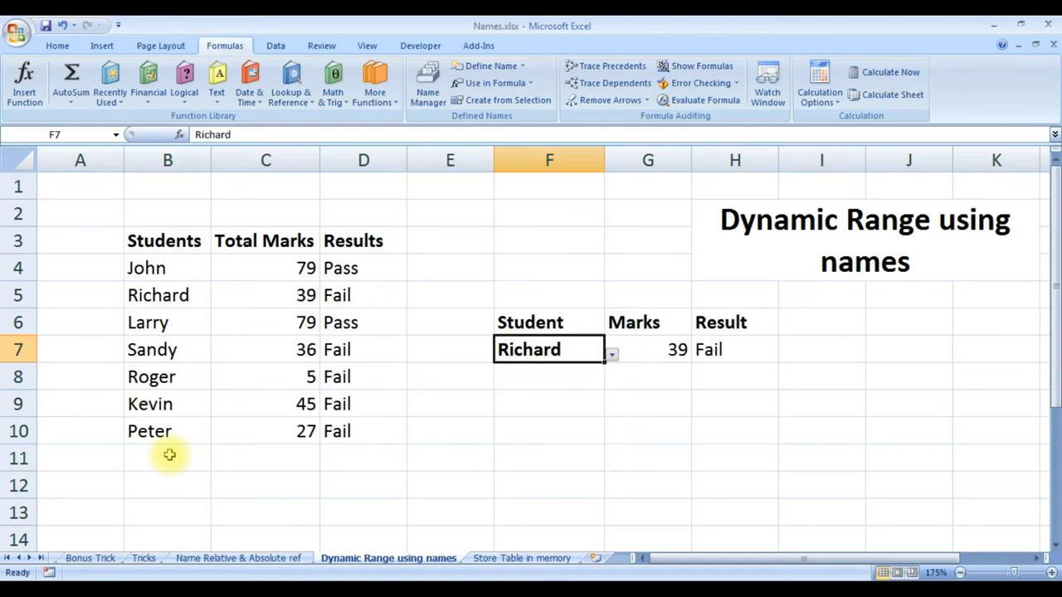
Move to the empty cell E4 beside the student list.
key("Down")
key("Left")
key("Left")
key("Left")
key("Left")
key("Down")
key("Down")
key("Down")
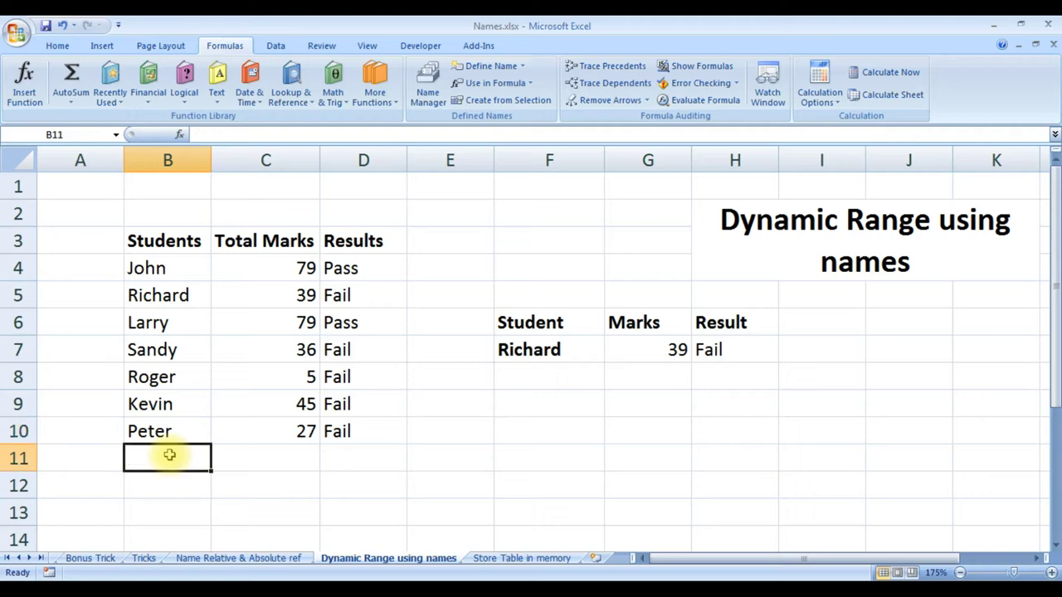
key("Right")
key("Right")
key("Right")
key("Right")
key("Left")
key("Up")
key("Up")
key("Up")
key("Up")
key("Up")
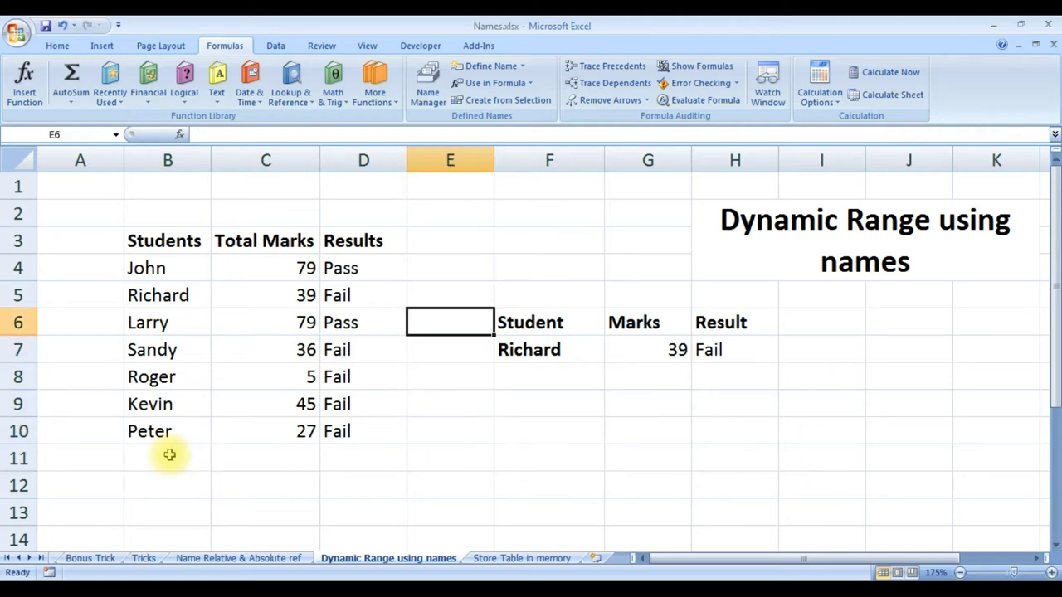
key("Up")
key("Up")
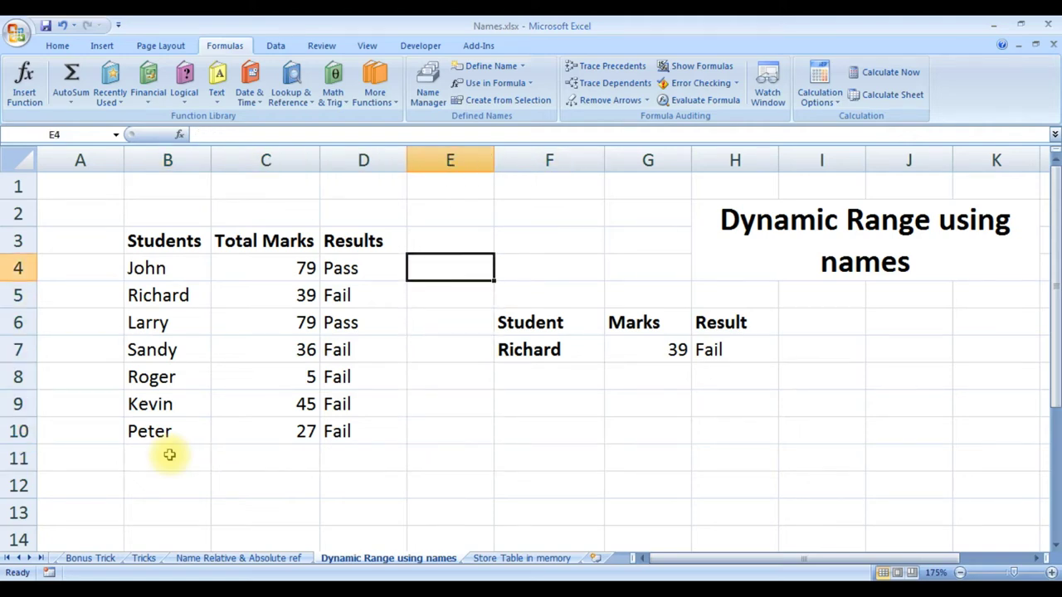
Enter =OFFSET(B4,0,0,COUNTA(B4:B18),1) in E4.
type("=off")
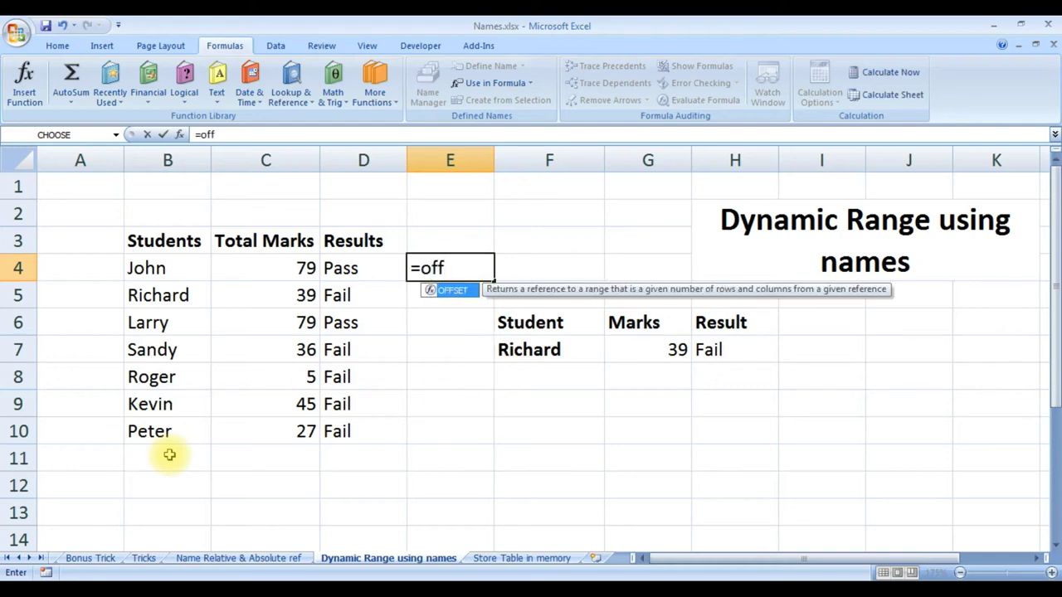
type("set")
key("Tab")
left_click(166, 268)
type(",0,0,")
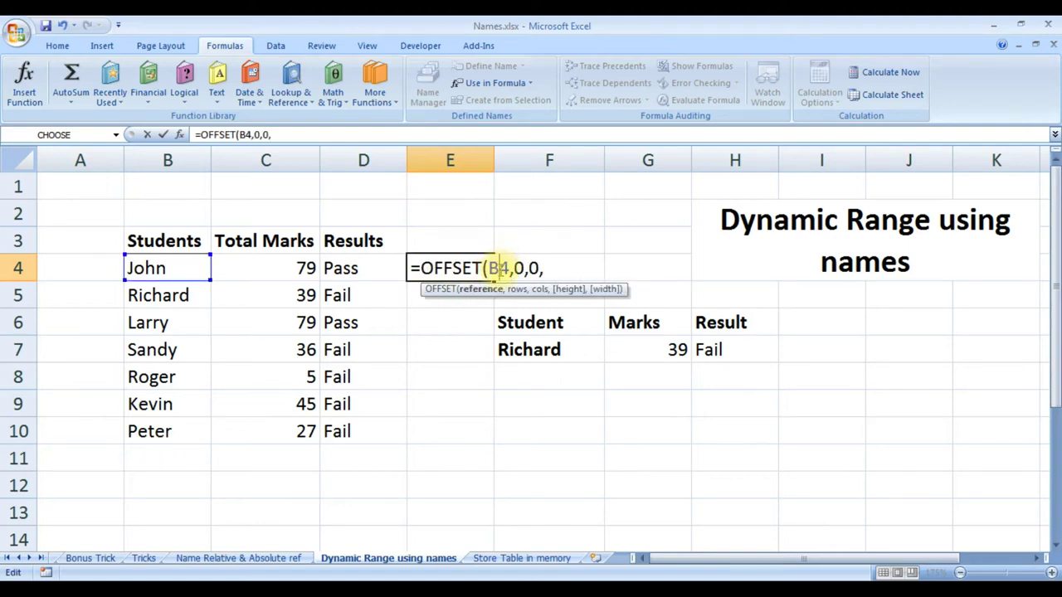
left_click(513, 268)
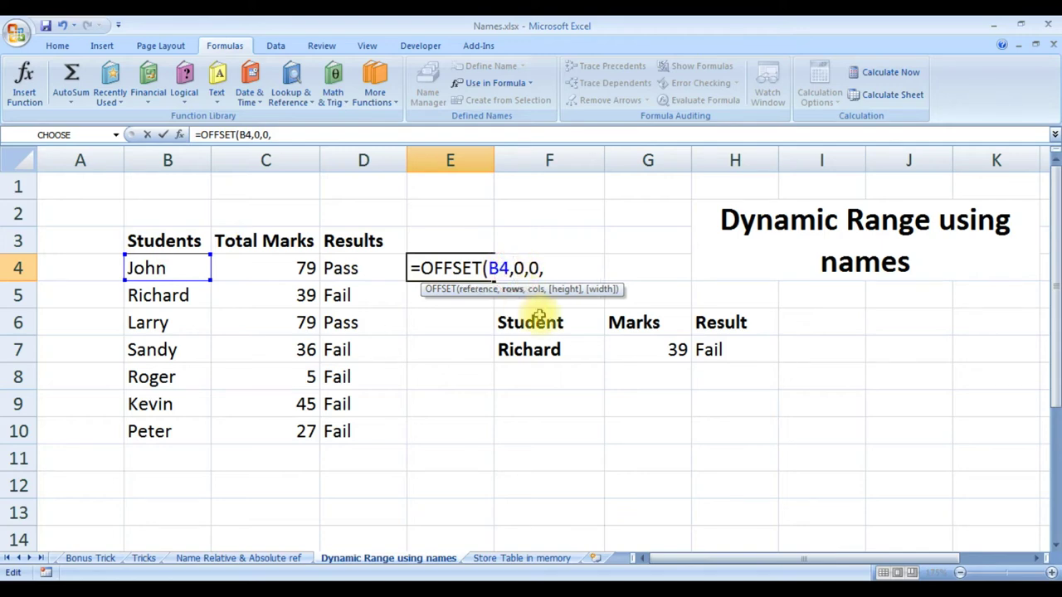
left_click(530, 268)
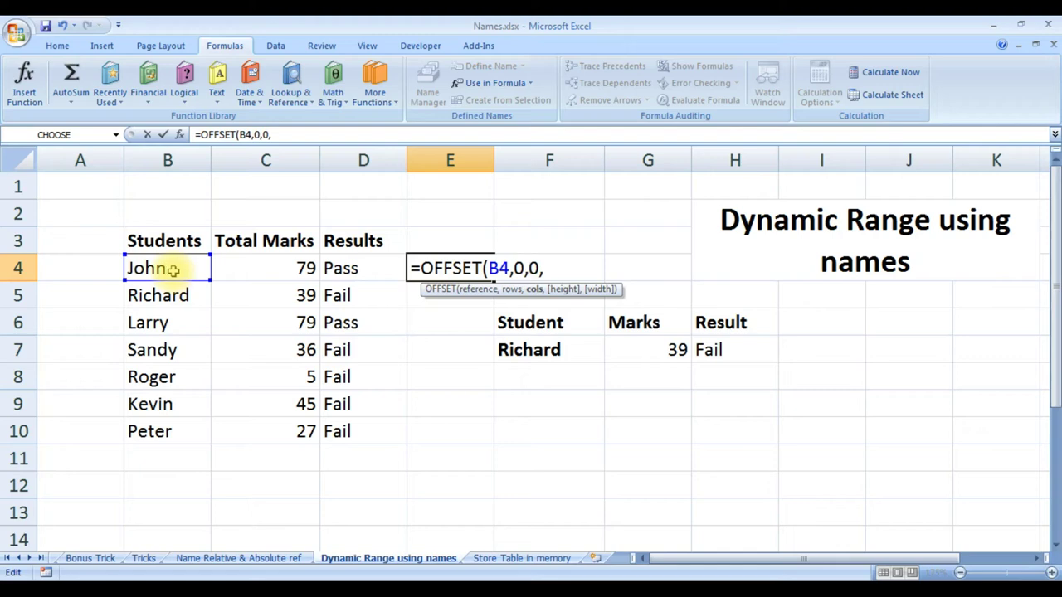
left_click(550, 268)
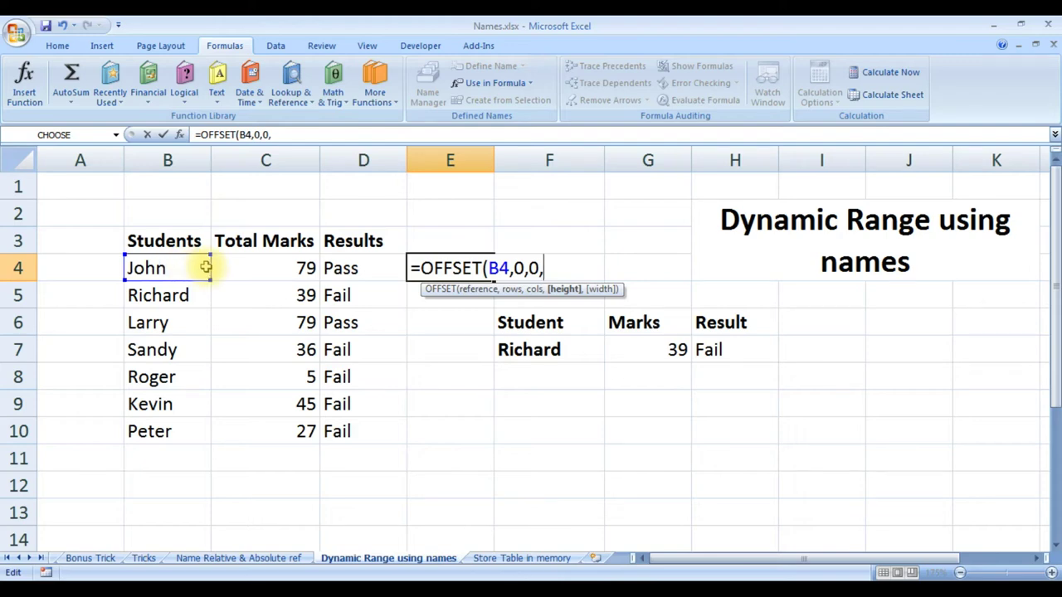
type("count")
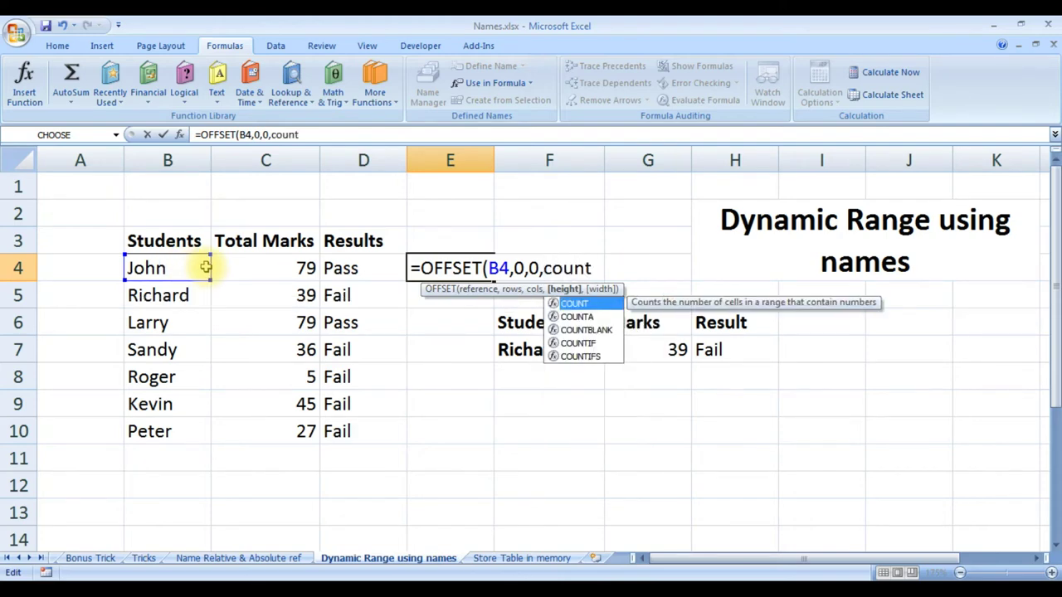
type("a")
key("Tab")
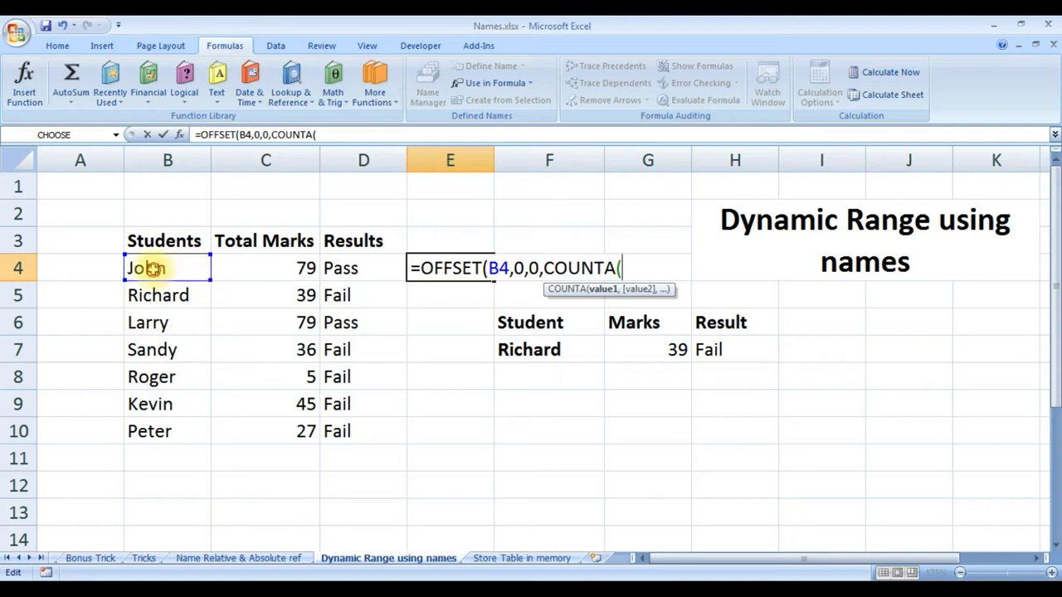
left_click_drag(155, 268, 161, 507)
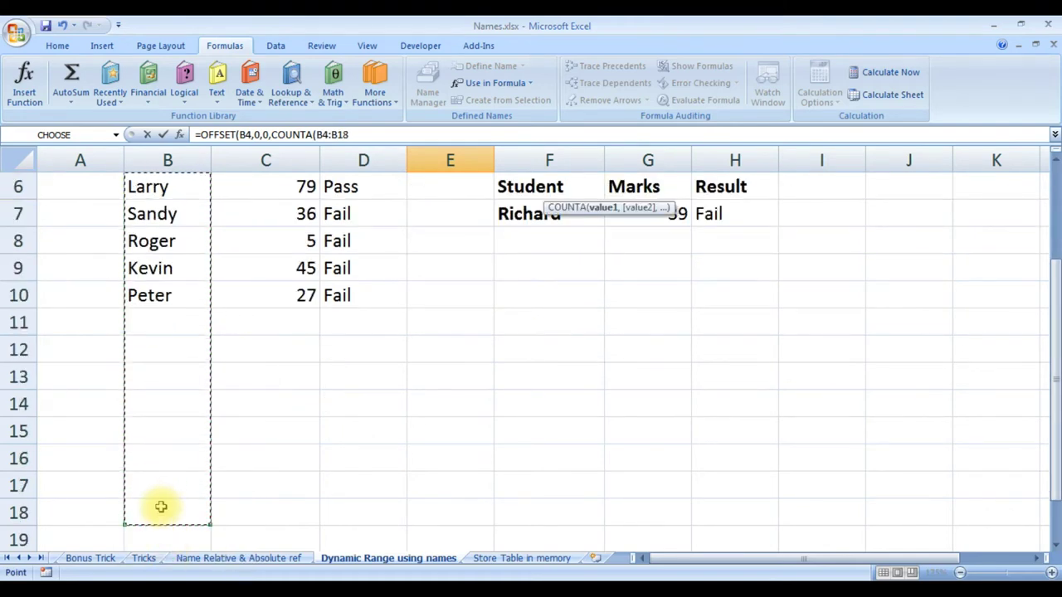
scroll(161, 507, "up", 2)
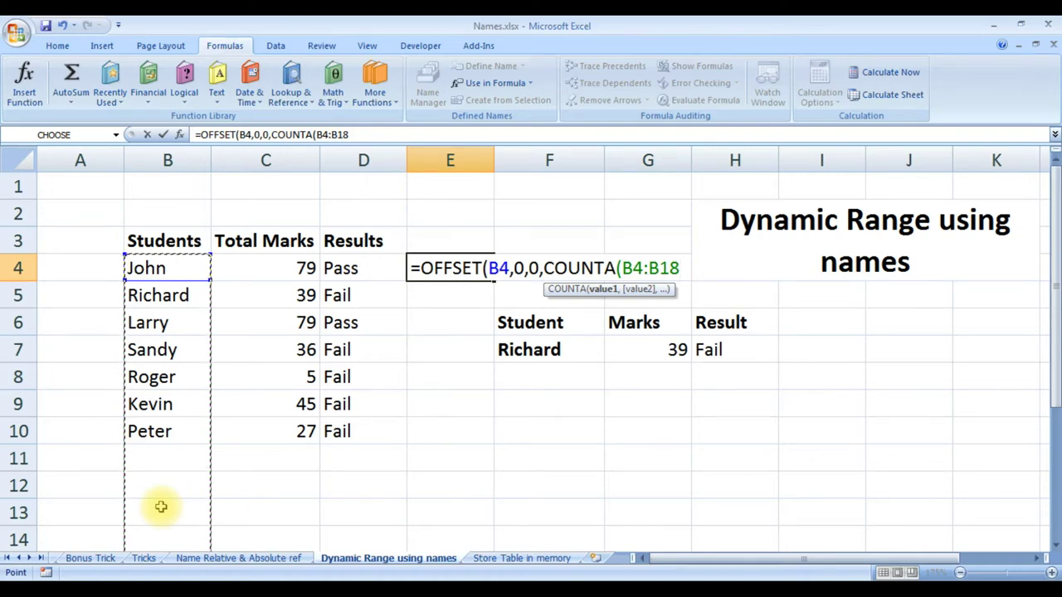
type("),1)")
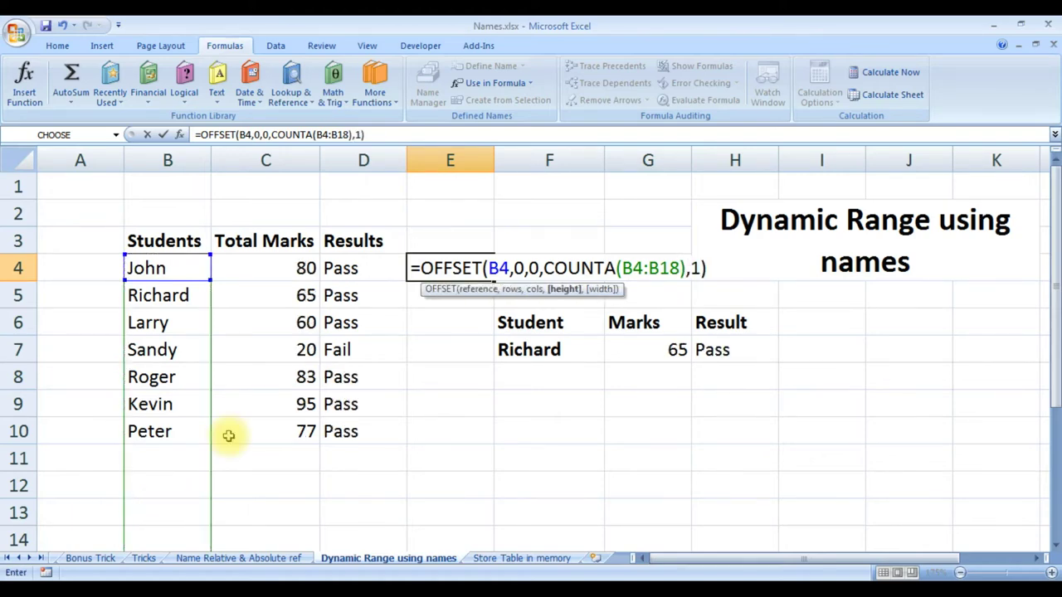
key("Return")
Reopen the E4 formula and copy its text for reuse, leaving E4 unchanged.
key("Up")
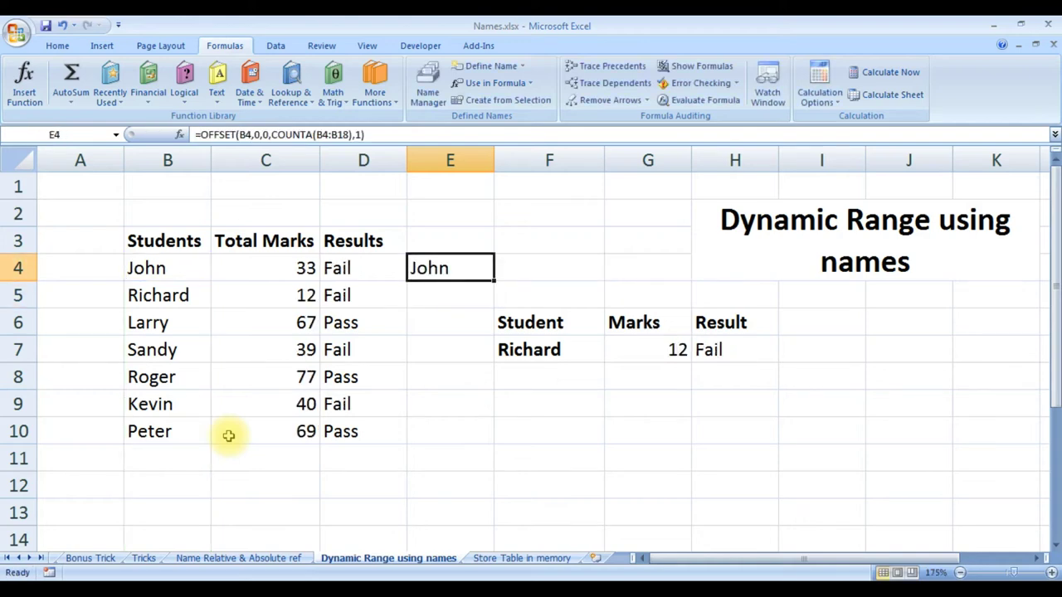
key("F2")
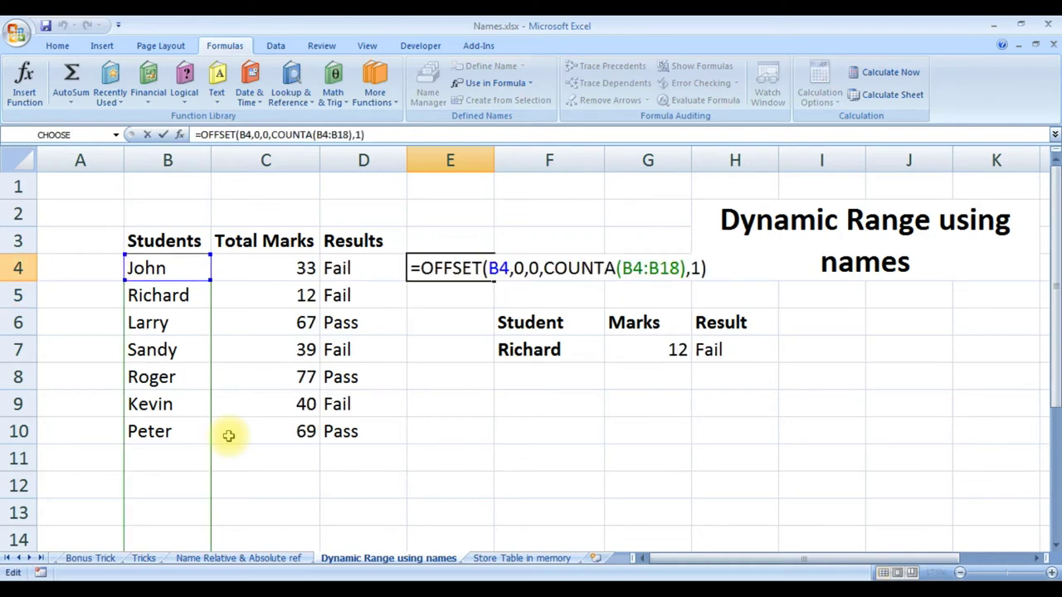
scroll(229, 436, "down", 2)
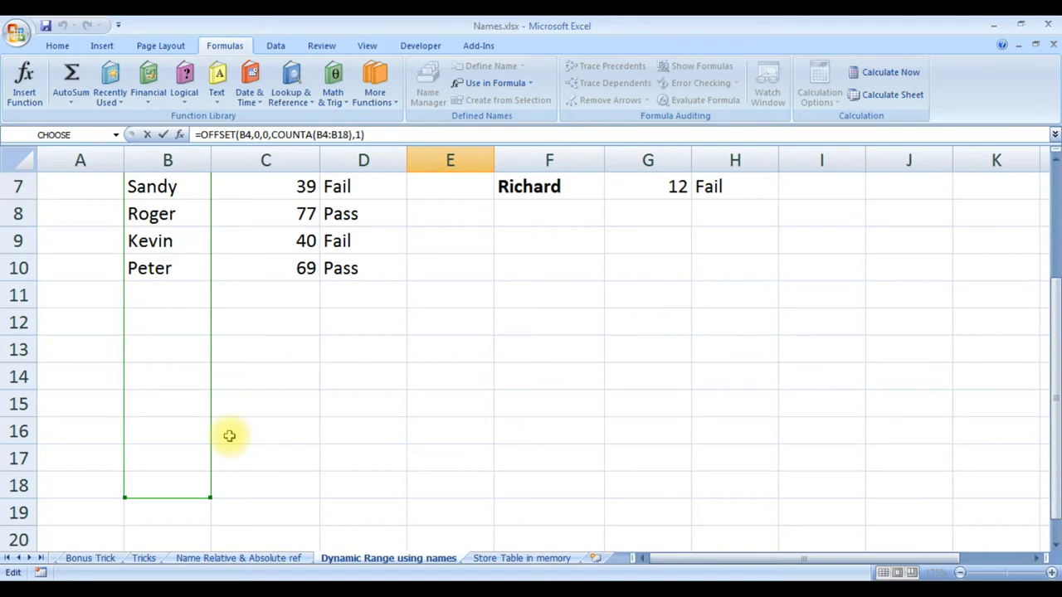
scroll(229, 436, "up", 2)
key("Return")
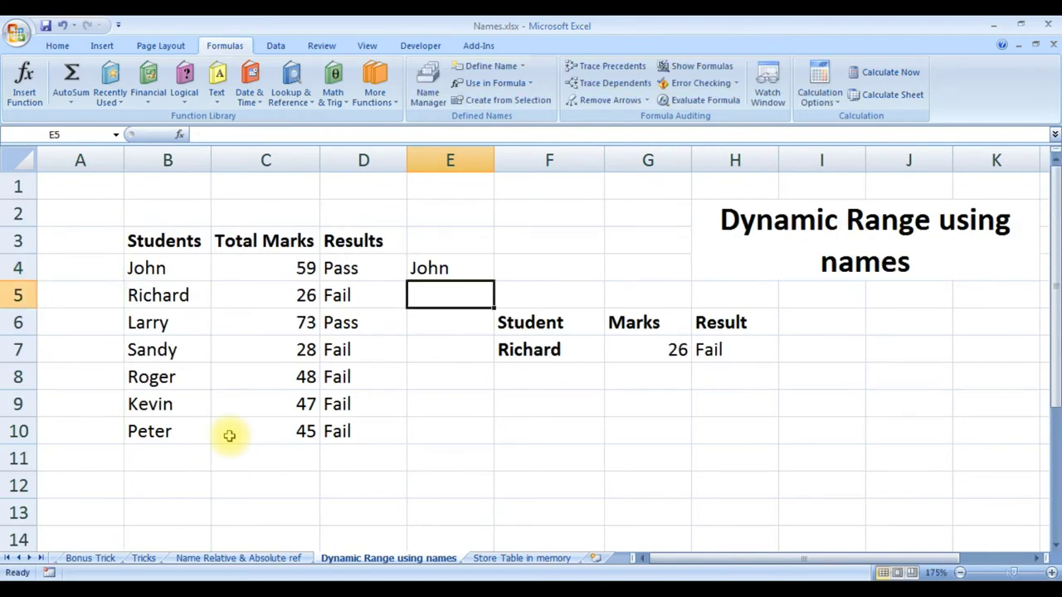
key("Up")
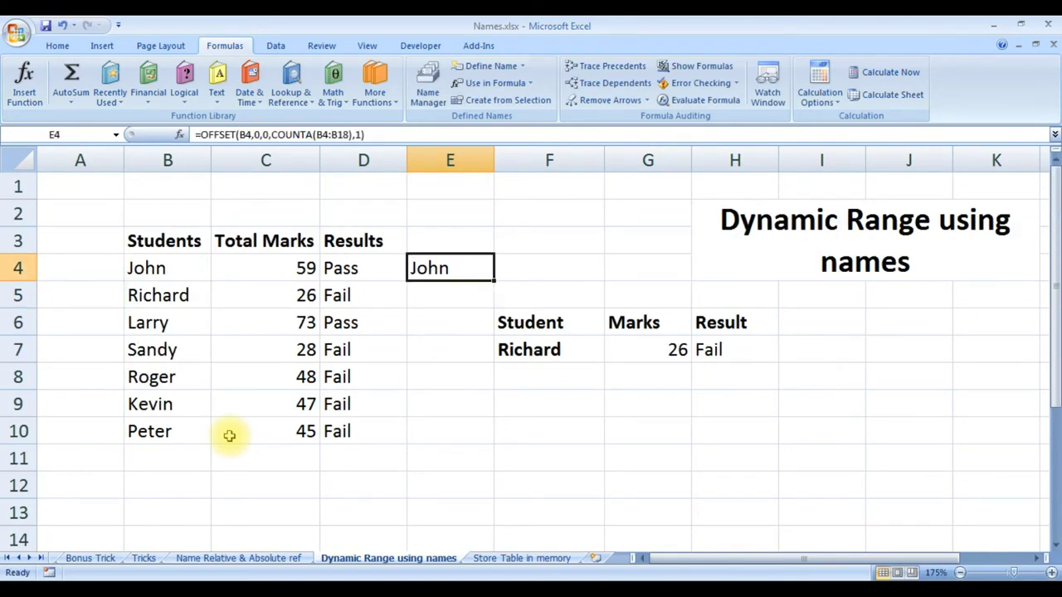
key("F2")
key("shift+Left")
key("shift+Left")
key("shift+Left")
key("shift+Left")
key("shift+Left")
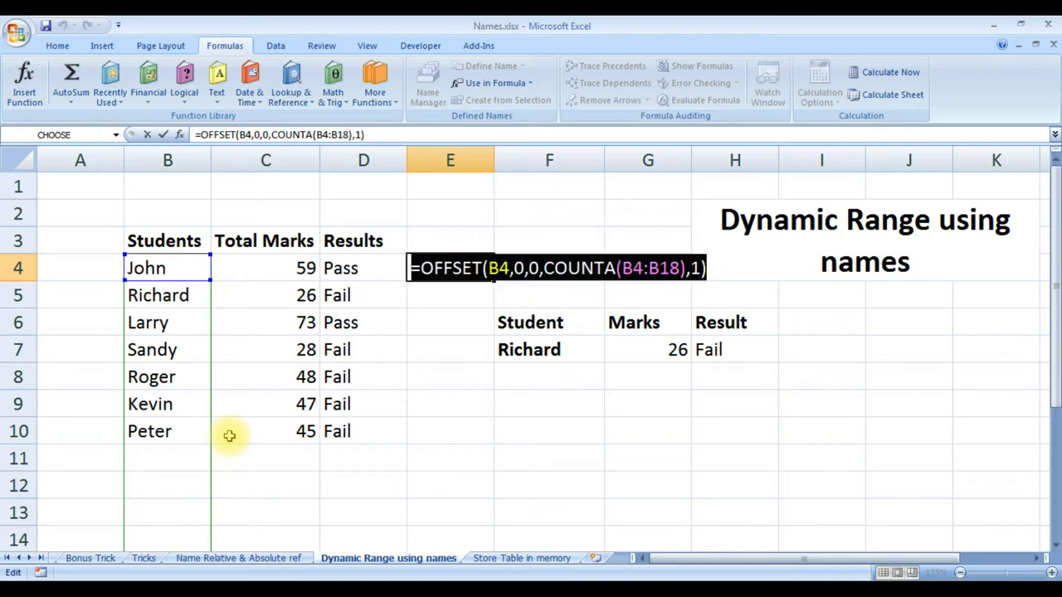
key("F9")
key("Escape")
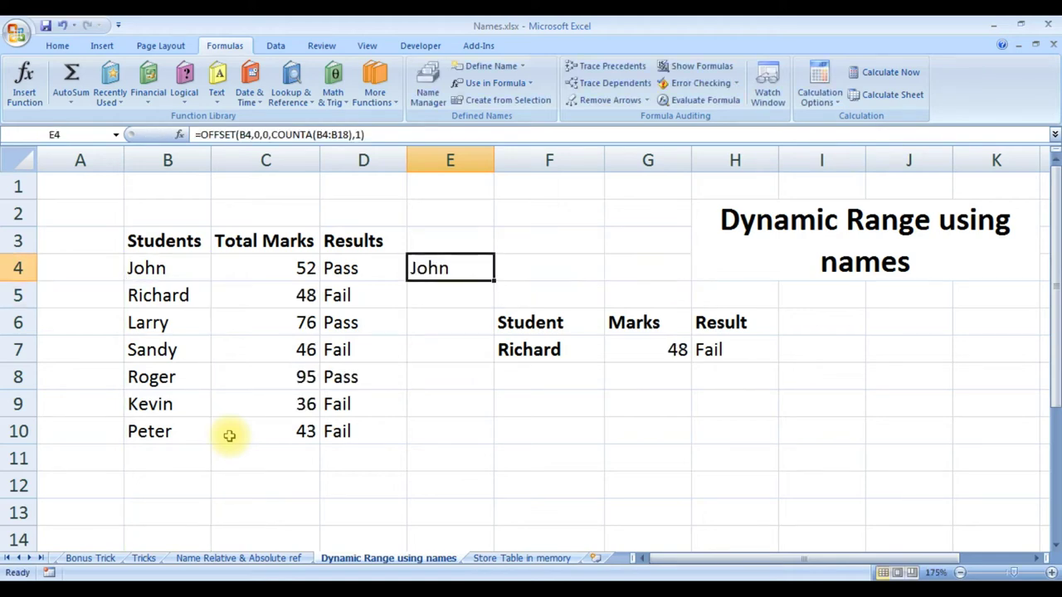
key("F2")
key("shift+Left")
key("shift+Left")
key("shift+Left")
key("shift+Left")
key("shift+Left")
key("shift+Left")
key("shift+Left")
key("shift+Left")
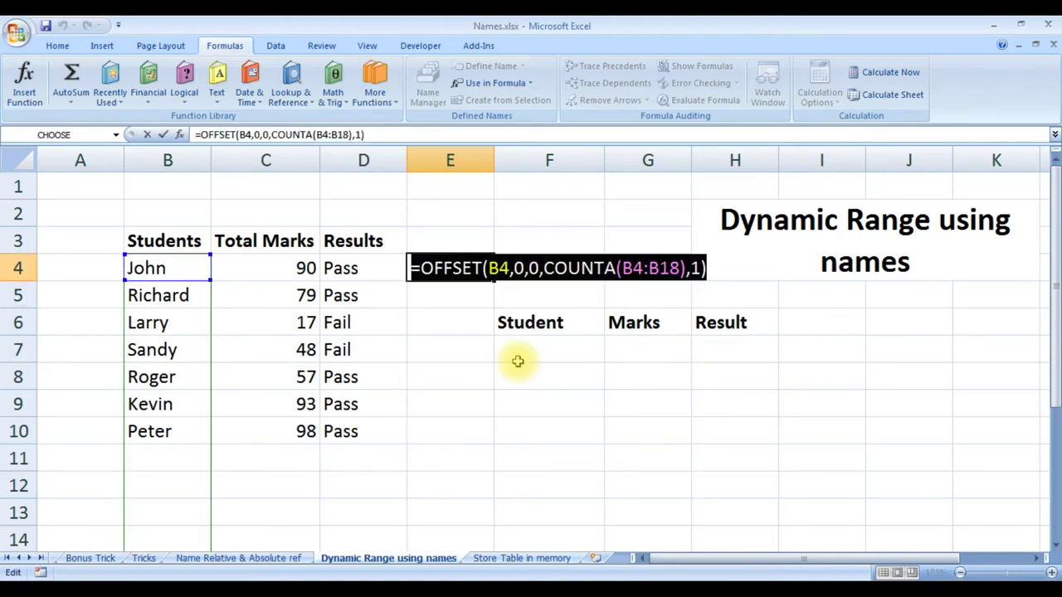
key("F9")
key("Escape")
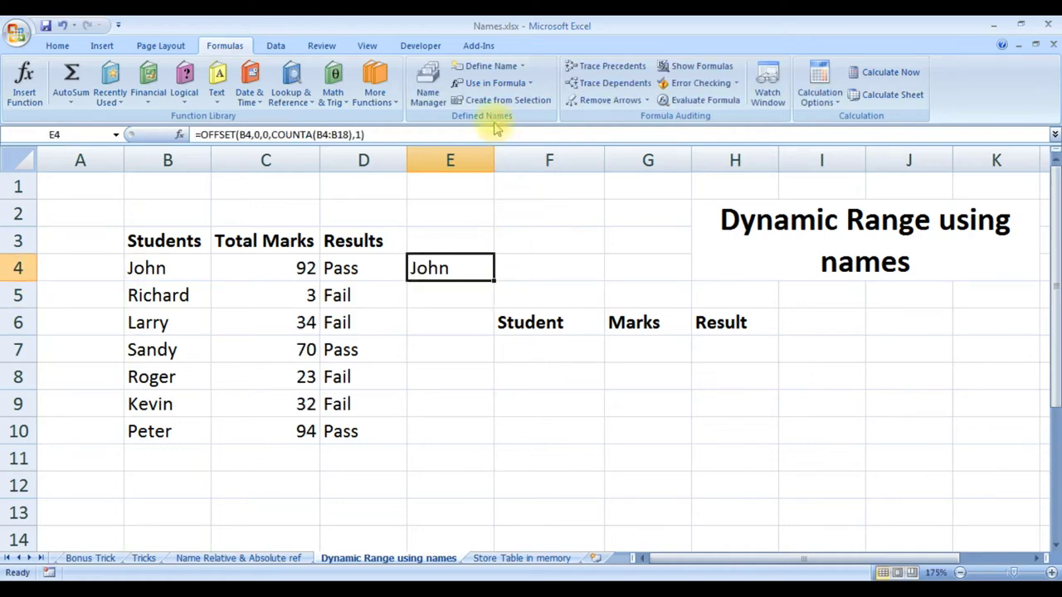
Create a new name 'Students' and paste the OFFSET formula into Refers to.
left_click(489, 65)
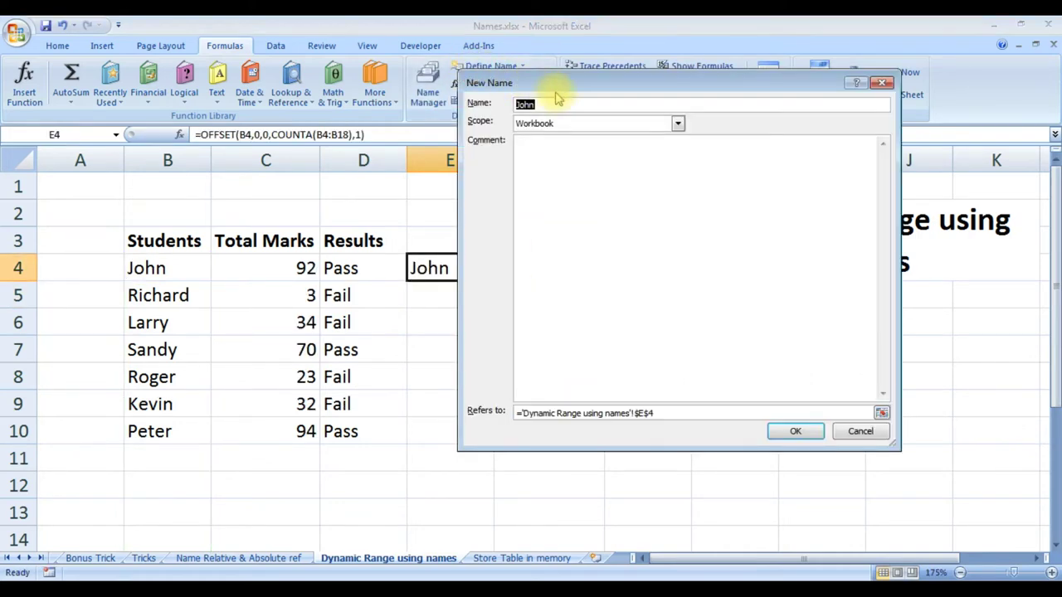
type("Stud")
type("ents")
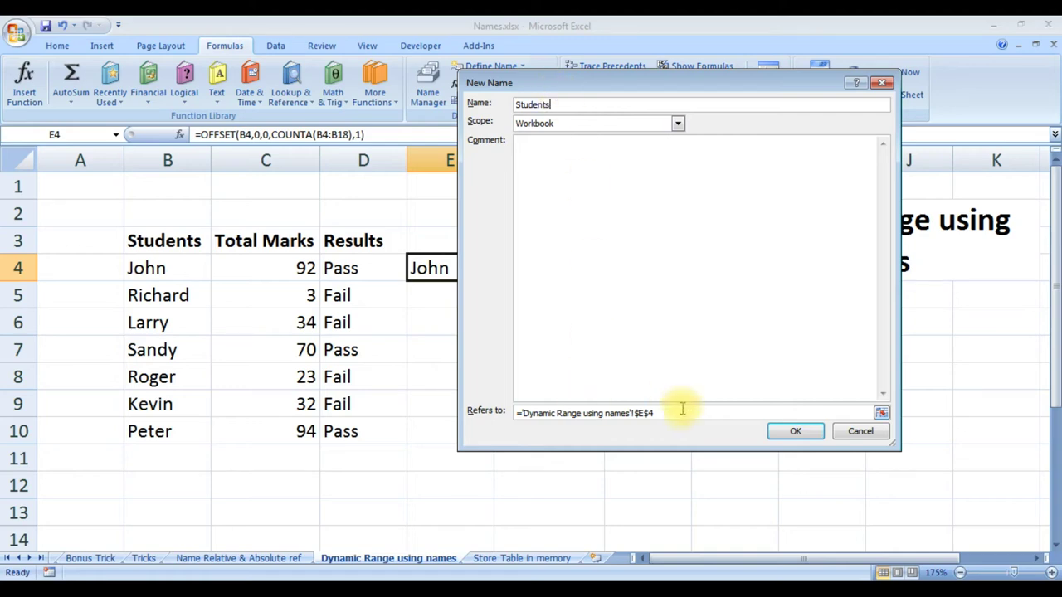
left_click_drag(681, 413, 585, 413)
triple_click(516, 413)
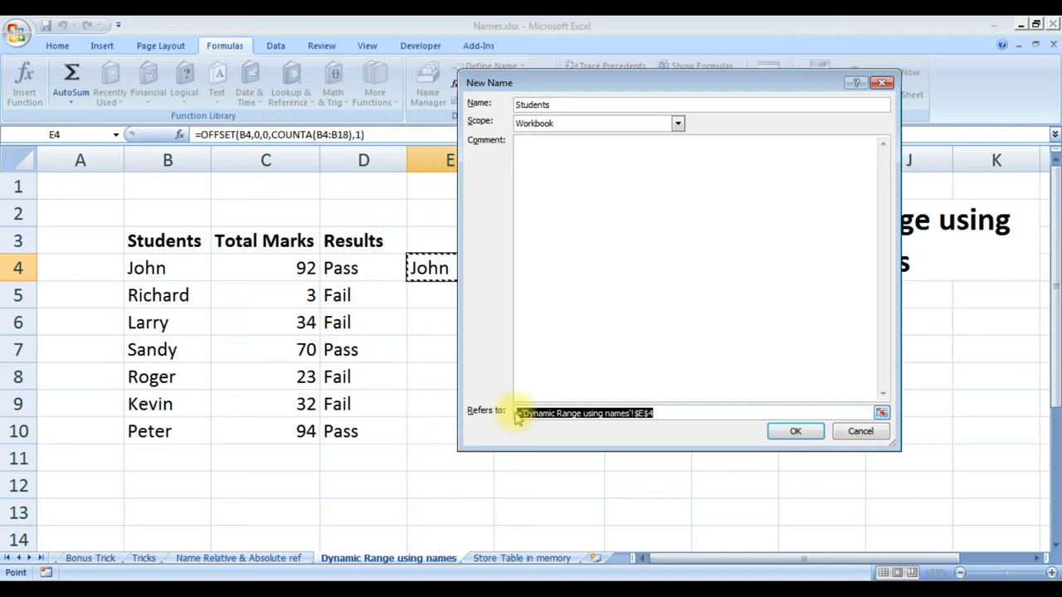
key("Delete")
key("ctrl+v")
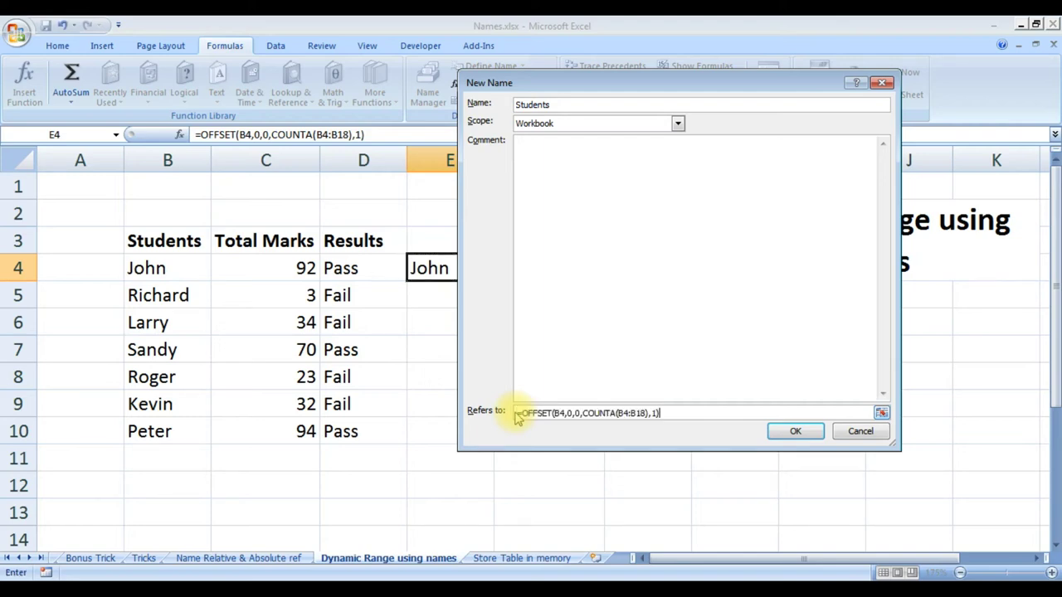
Make both B4 references and B18 absolute, then confirm the Students name.
left_click(553, 412)
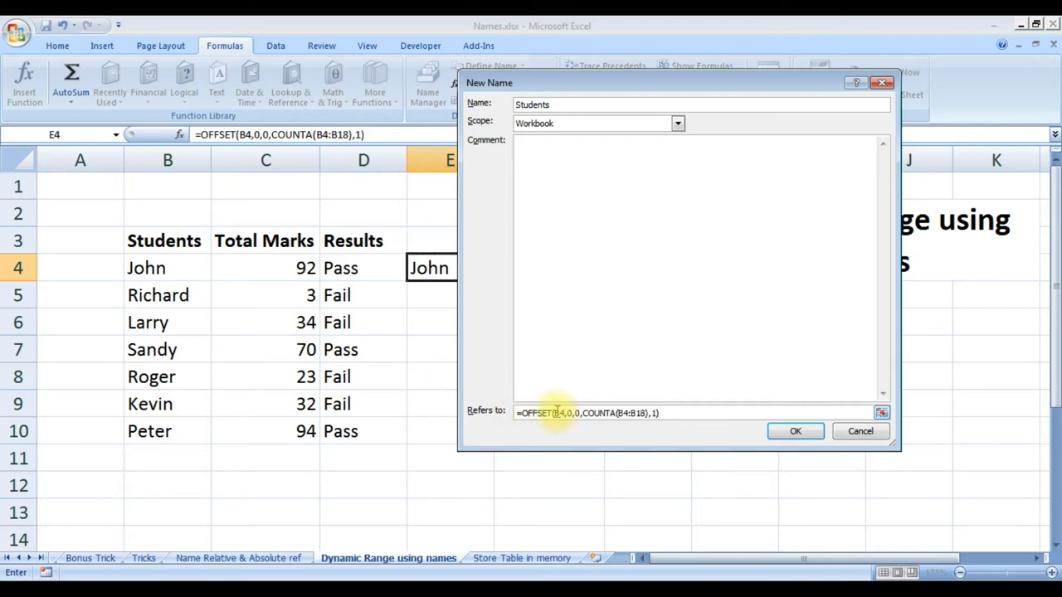
key("F4")
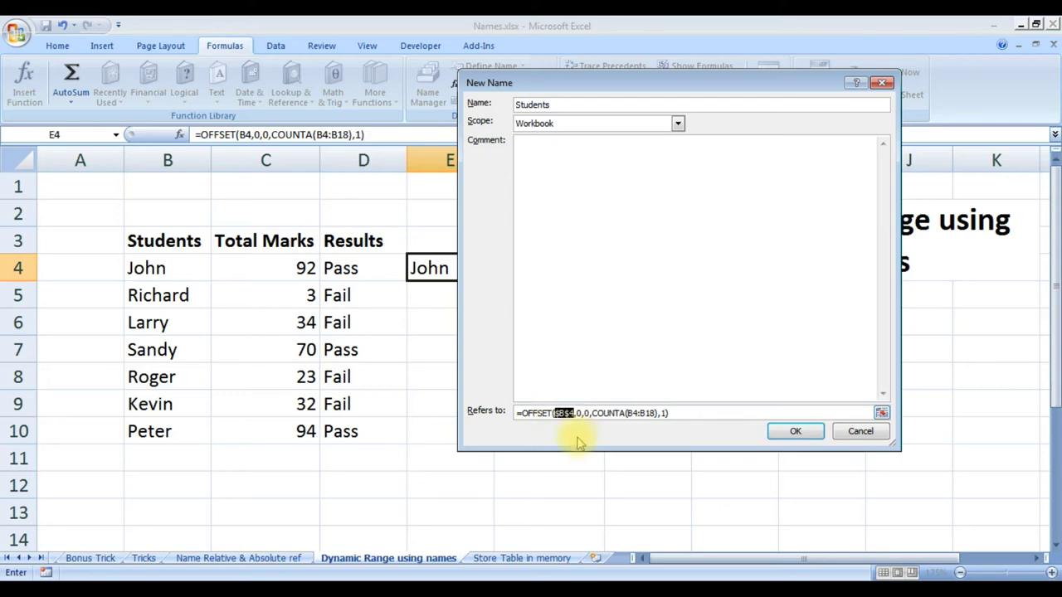
left_click(639, 413)
key("F4")
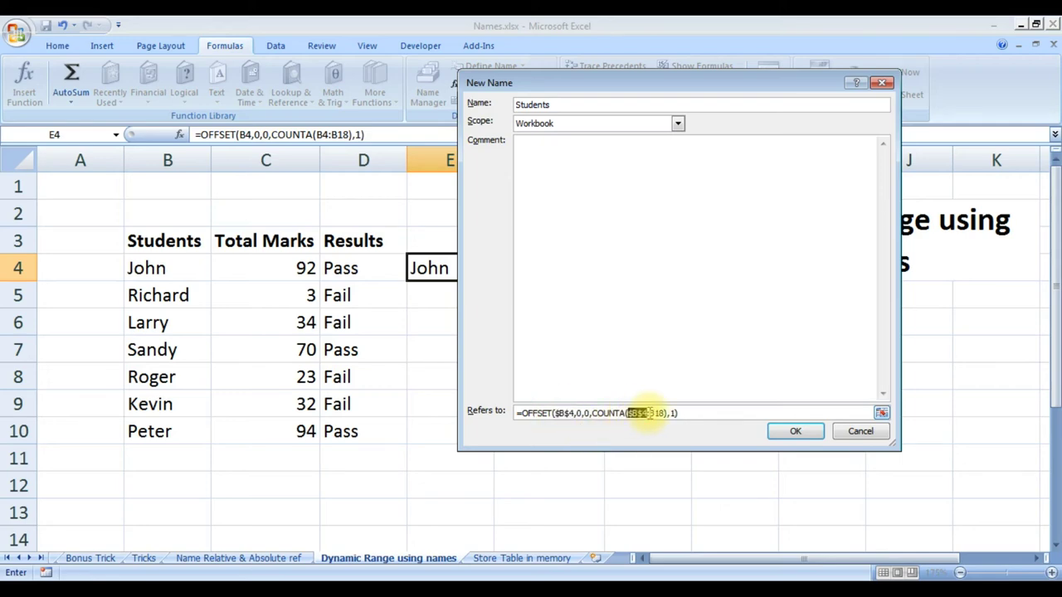
left_click(654, 413)
key("F4")
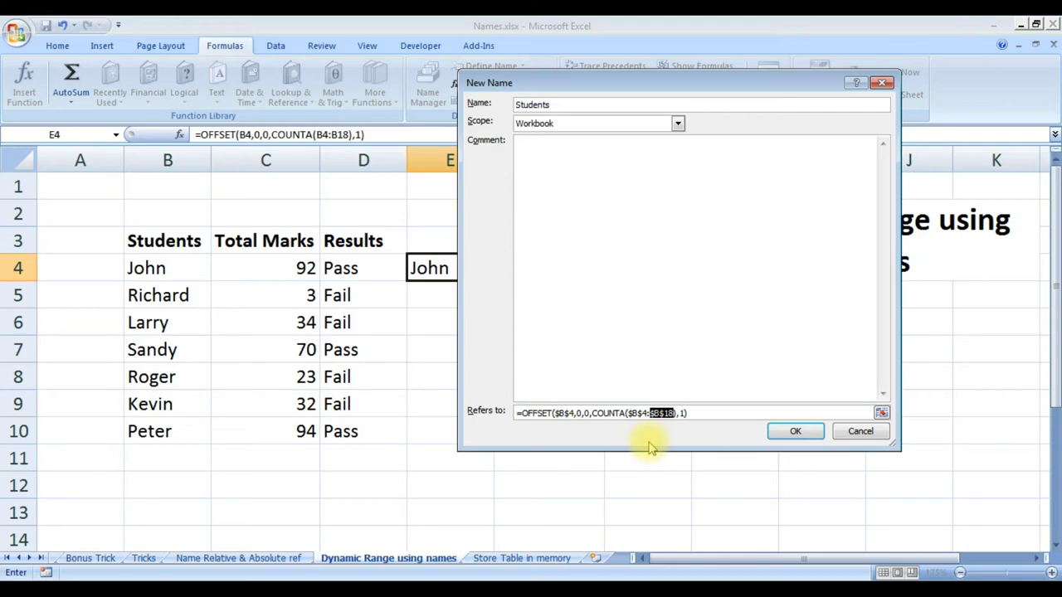
left_click(793, 433)
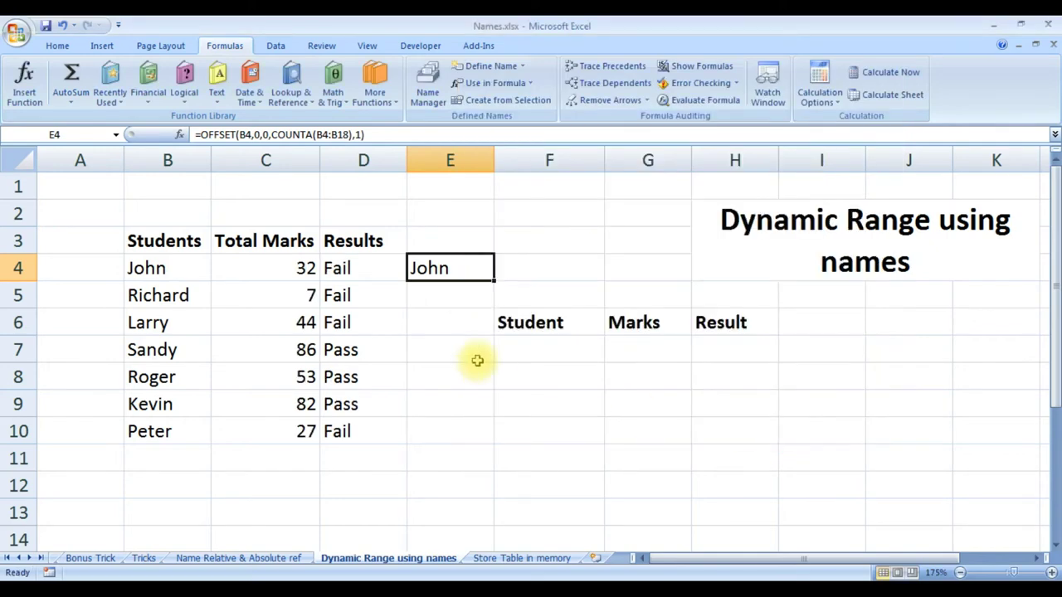
Select F7 and bring up Data Validation from the Data ribbon.
left_click(542, 351)
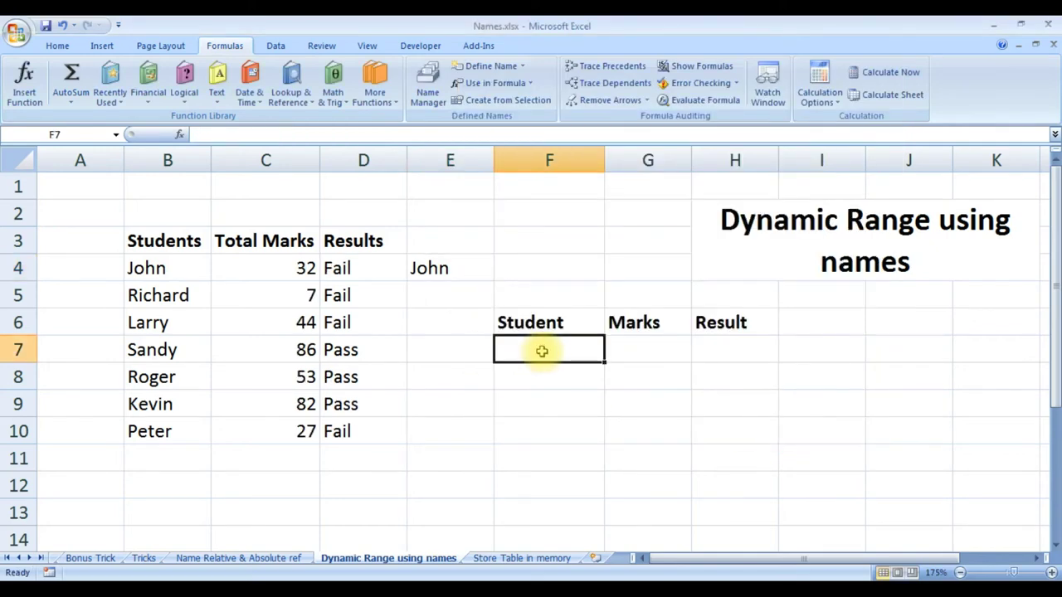
left_click(275, 46)
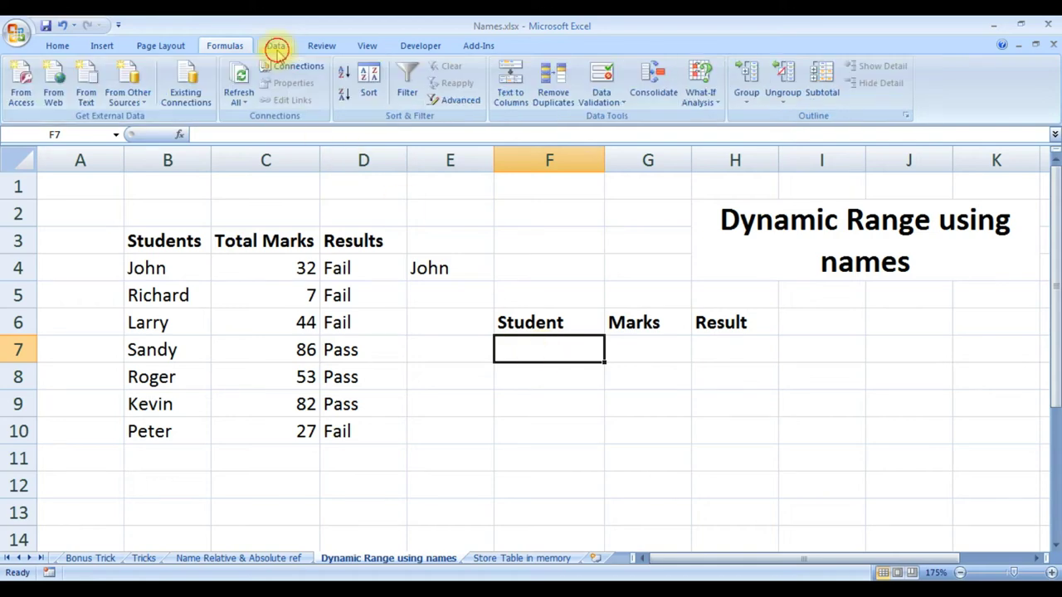
left_click(609, 100)
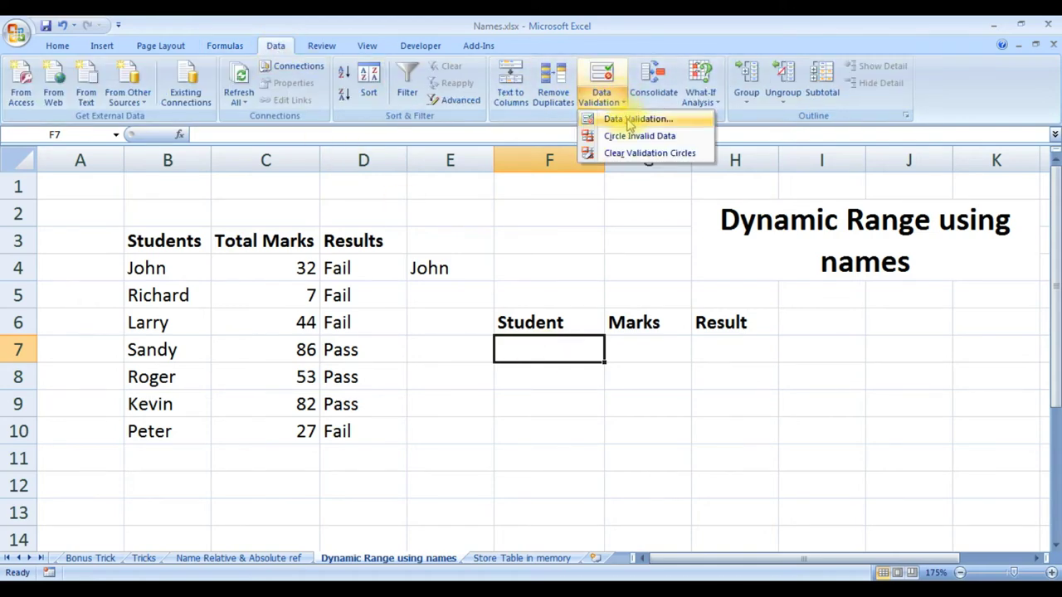
left_click(627, 119)
Give F7 List data validation sourced from the names in B4:B10.
left_click(572, 223)
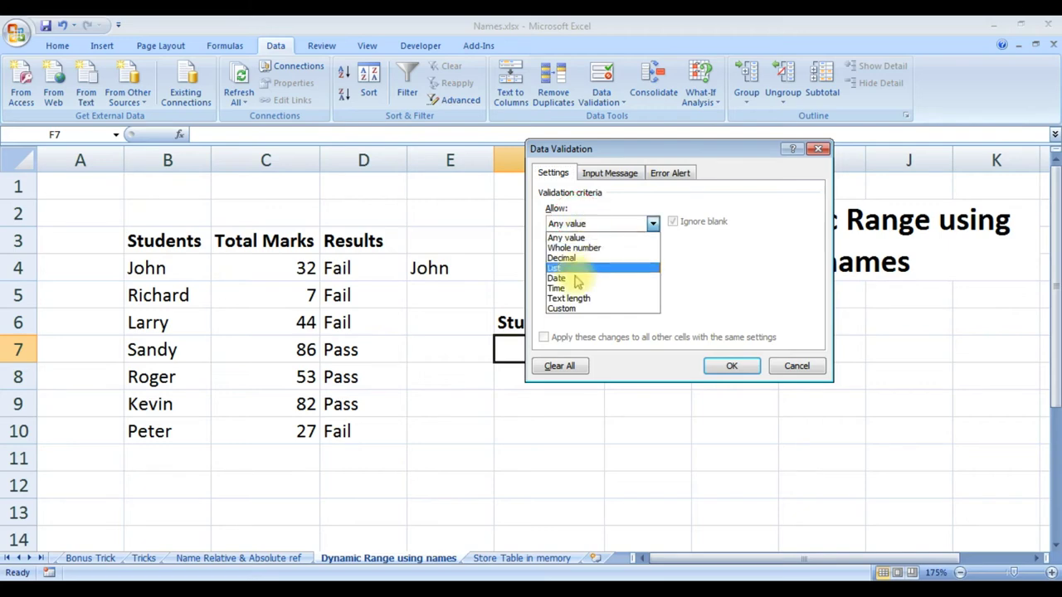
left_click(556, 268)
left_click(600, 287)
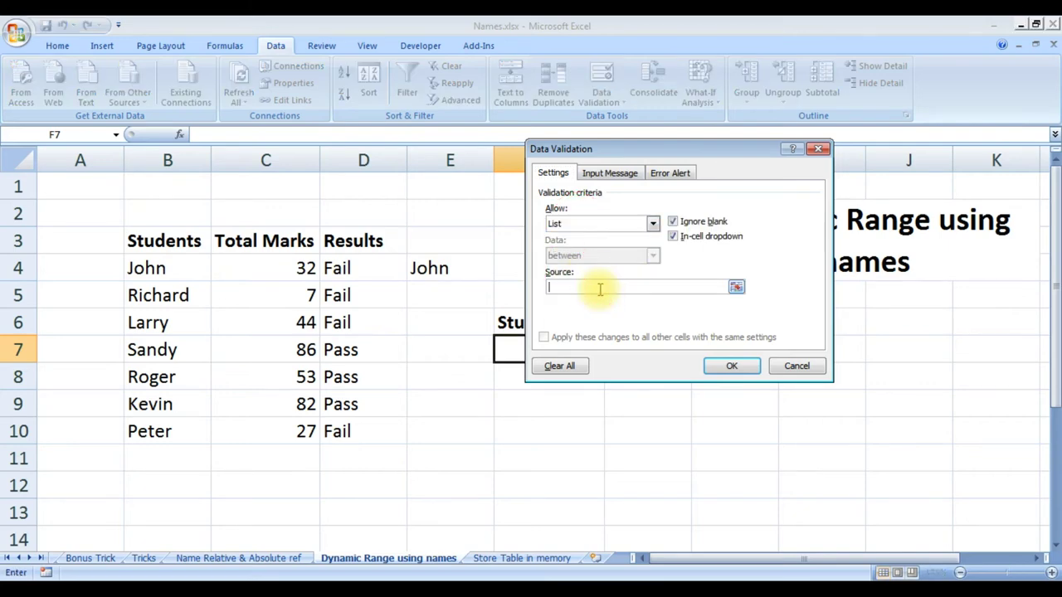
left_click_drag(152, 268, 157, 432)
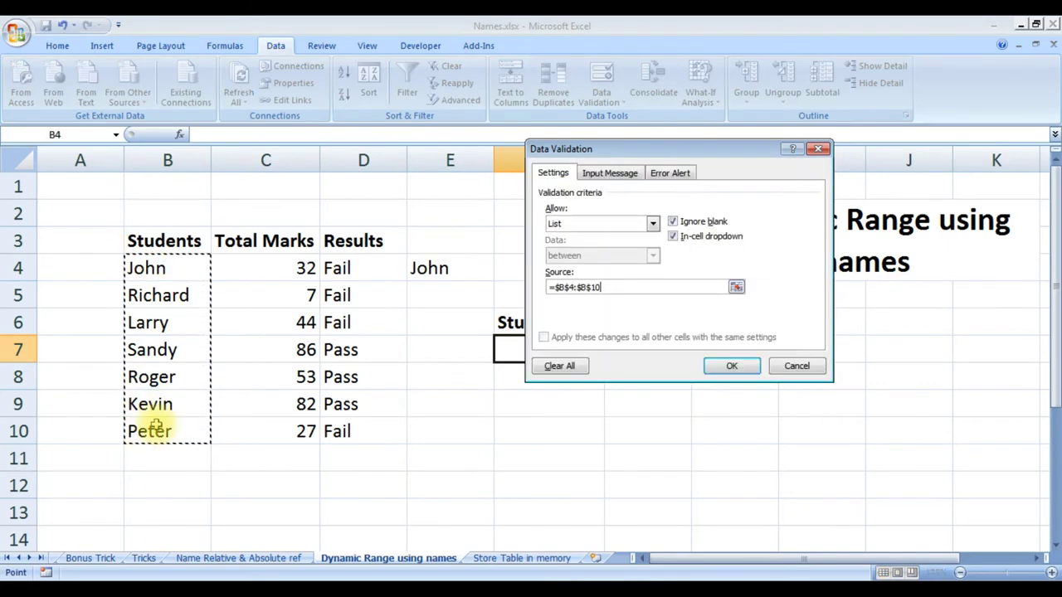
Replace the list source with the Students named range and confirm.
left_click_drag(611, 287, 502, 289)
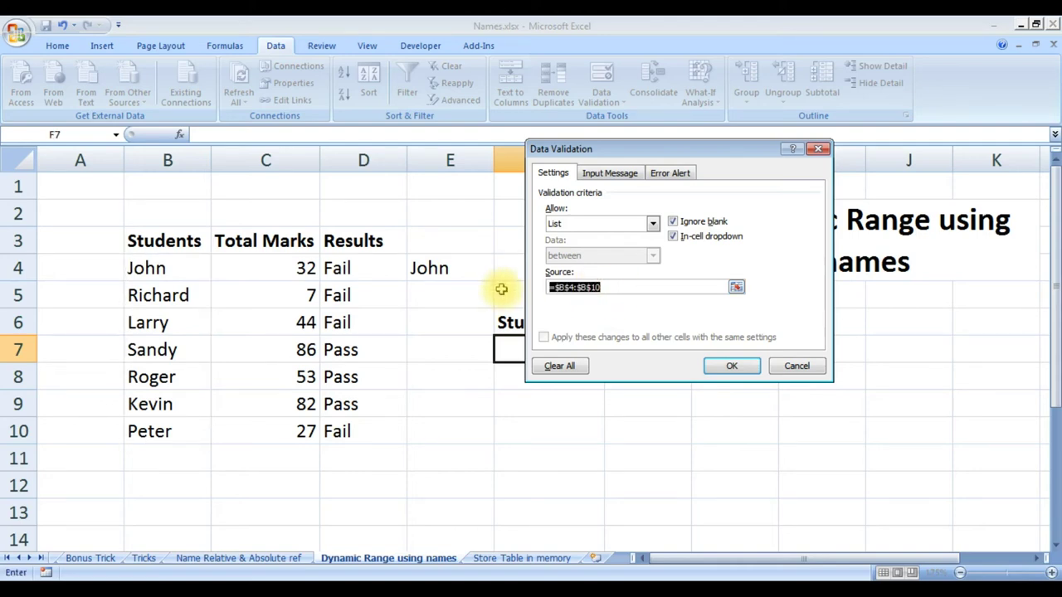
key("Delete")
type("=")
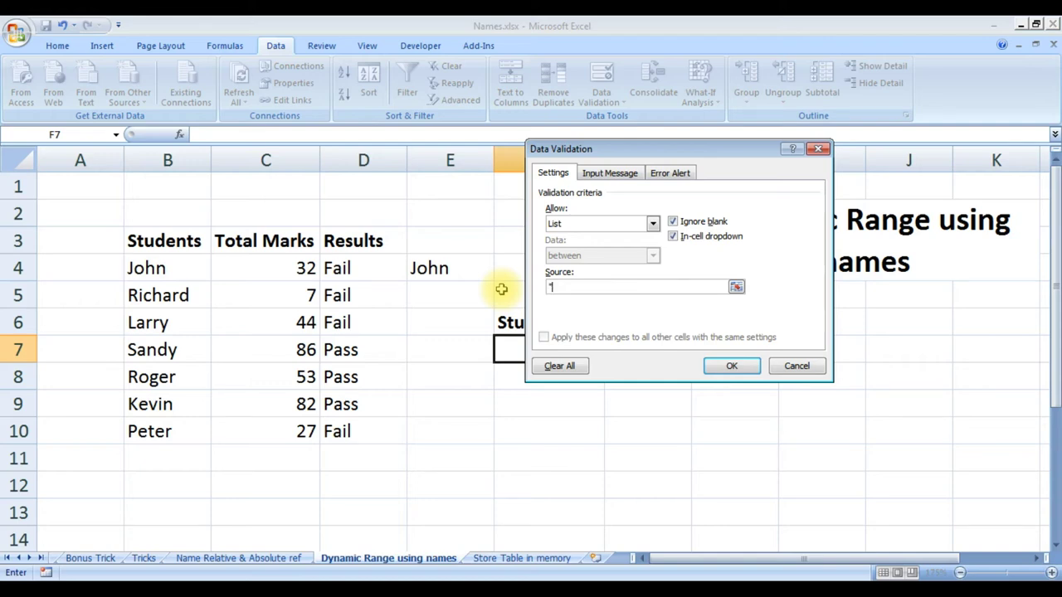
type("joh")
key("BackSpace")
key("BackSpace")
type("udents")
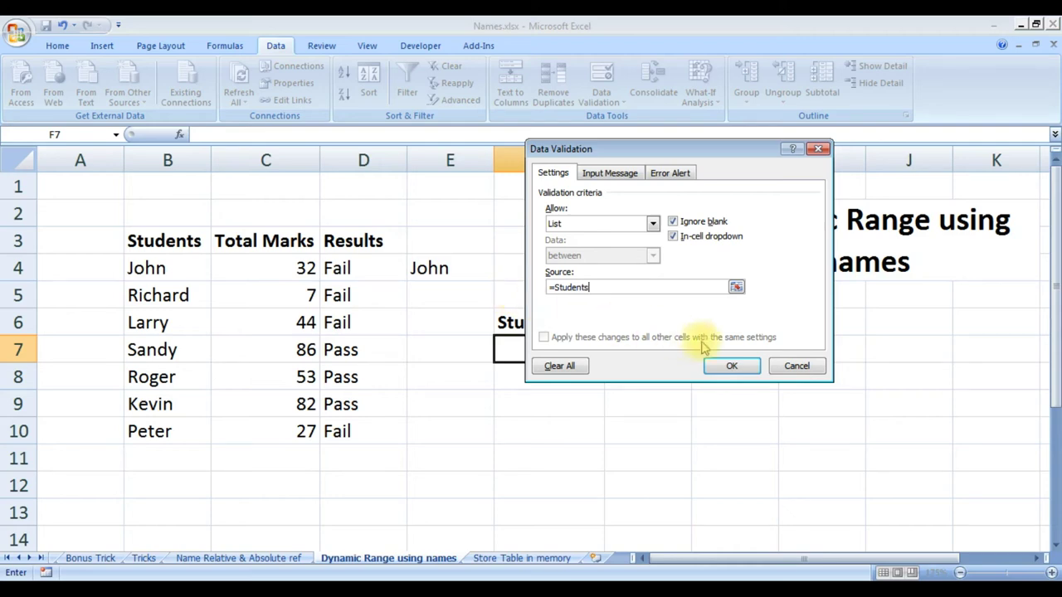
left_click(736, 366)
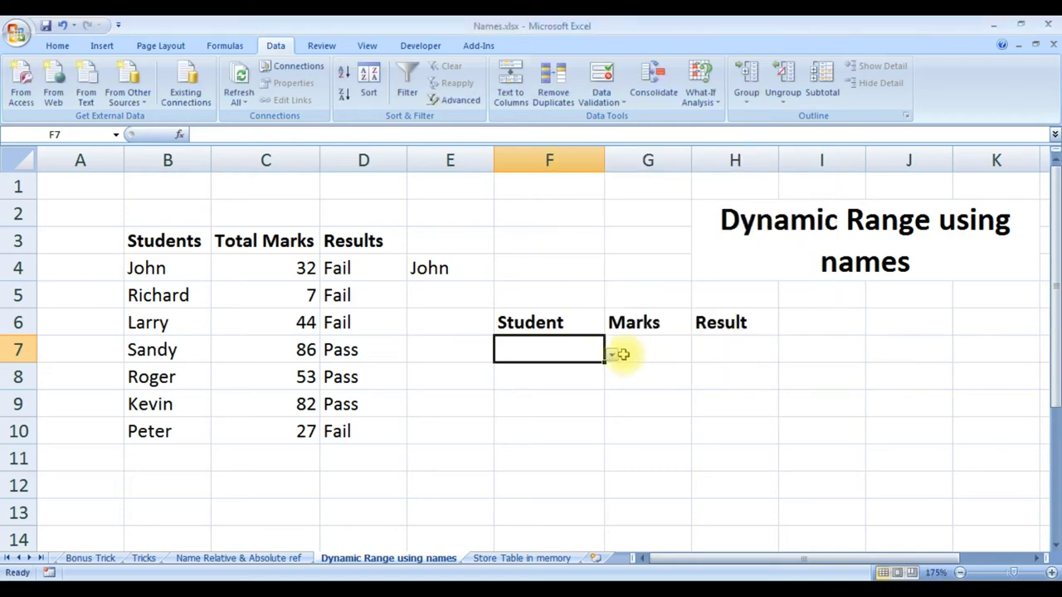
Add Kedar in B11 and confirm he appears in F7's student dropdown.
left_click(611, 354)
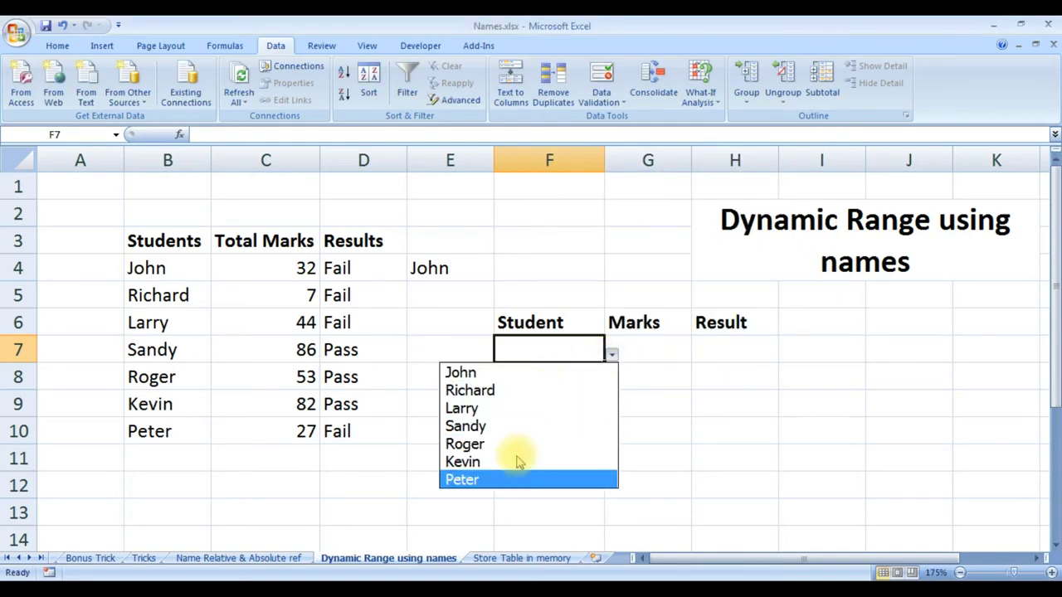
left_click(166, 466)
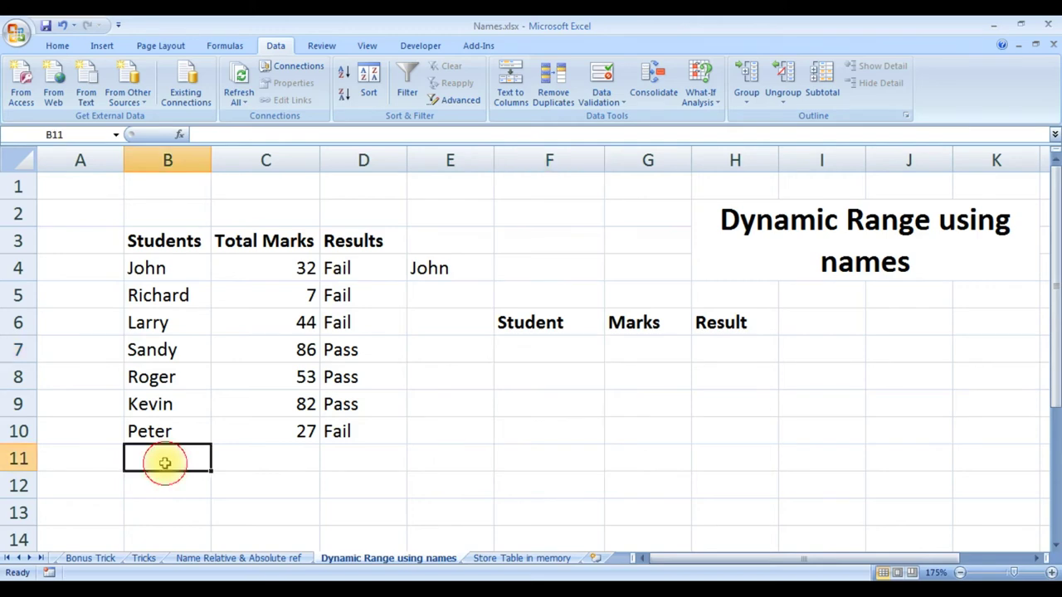
type("Kedar")
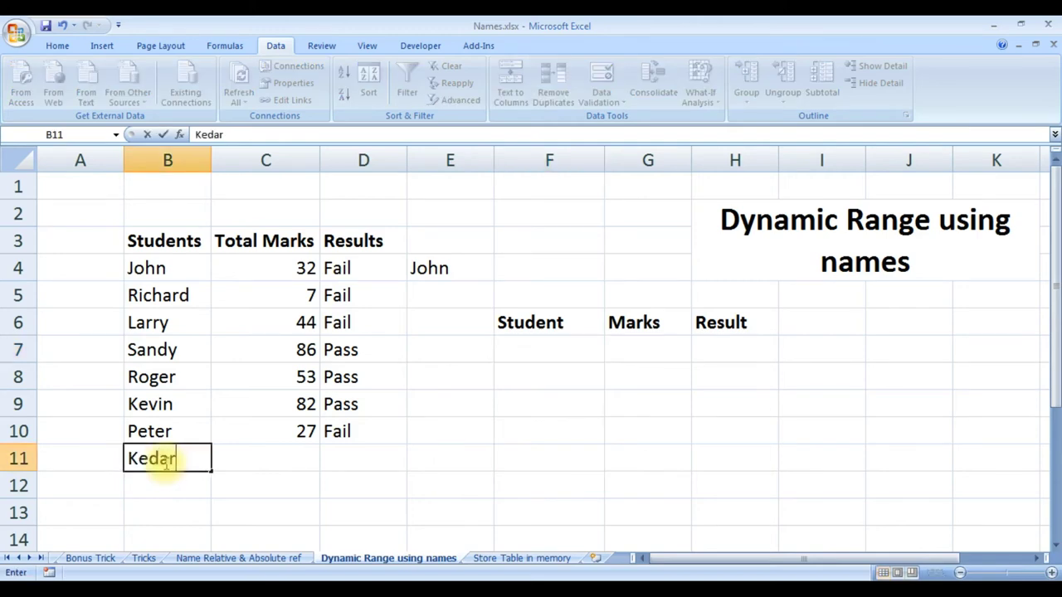
key("Return")
left_click(573, 355)
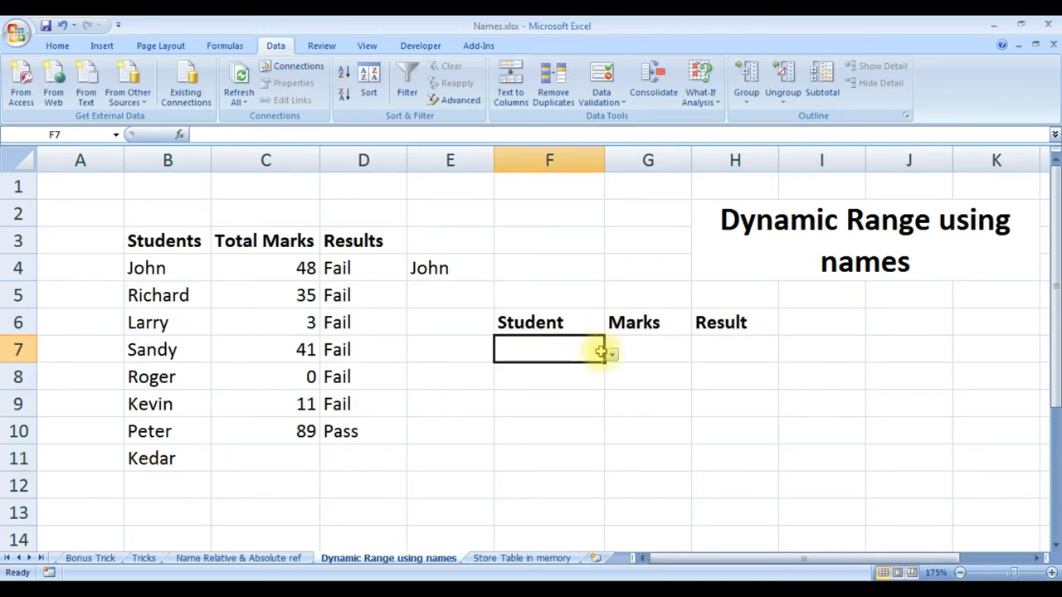
left_click(611, 355)
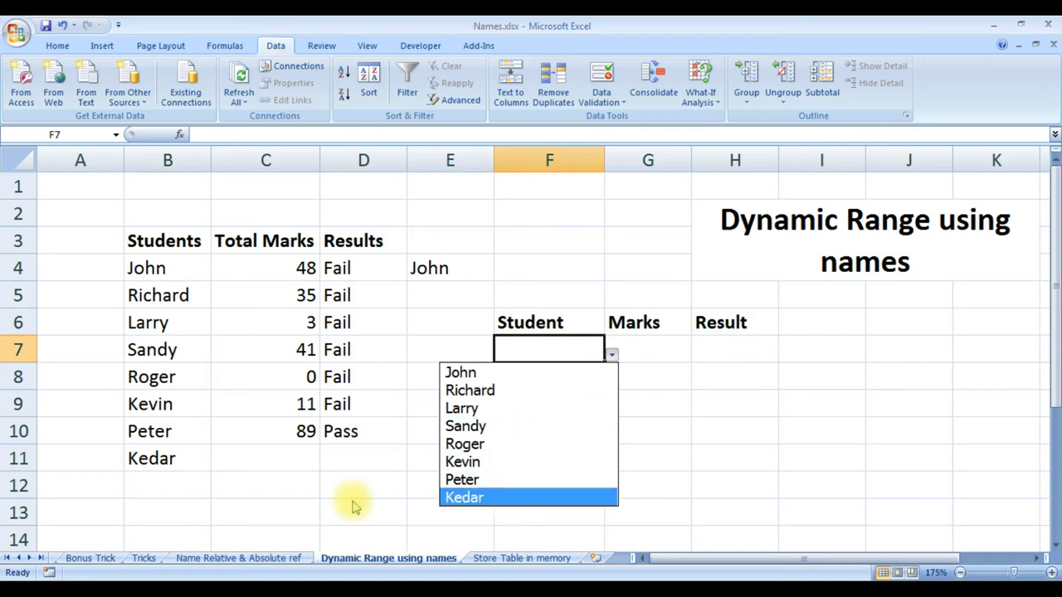
left_click(158, 457)
Delete Kedar, then clear Peter's name, marks and result from row 10.
left_click(163, 429)
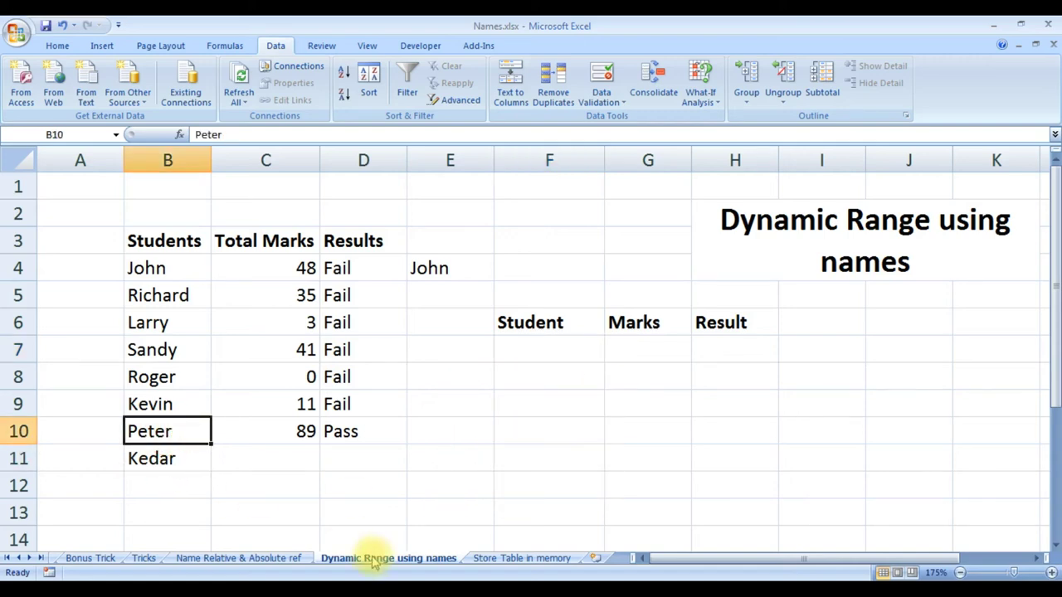
key("Down")
key("Delete")
key("Up")
key("Delete")
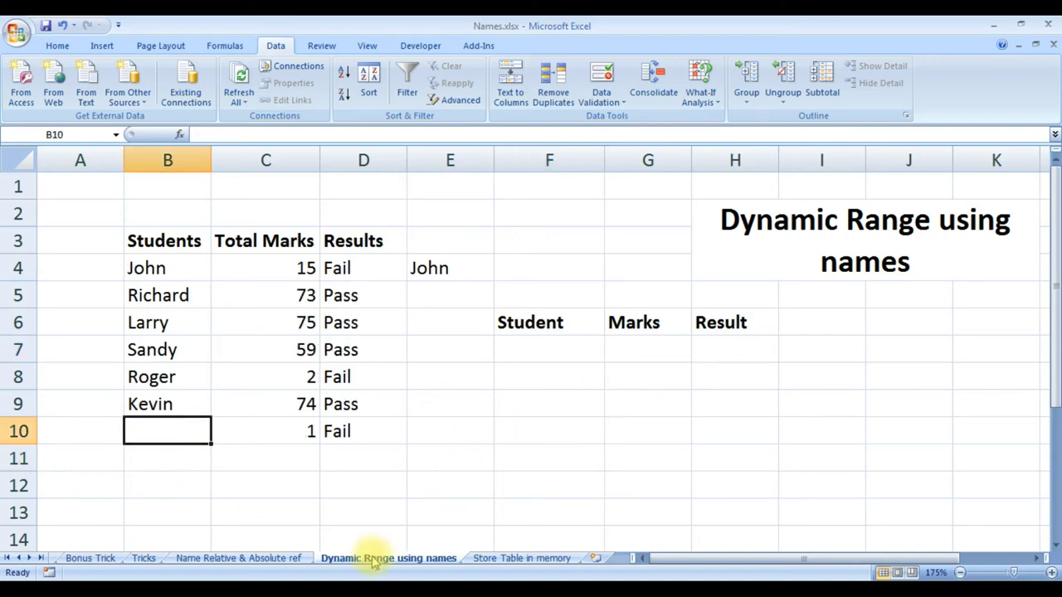
key("Right")
key("shift+Right")
key("Delete")
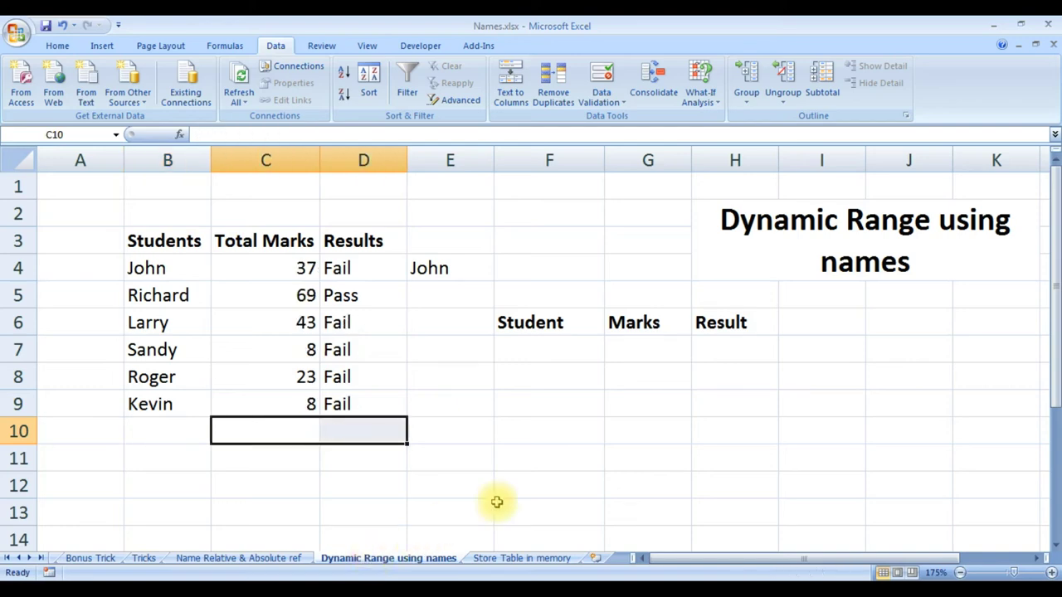
left_click(552, 403)
Recheck that F7's dropdown now lists six students, then go to the Store Table in memory sheet.
left_click(581, 350)
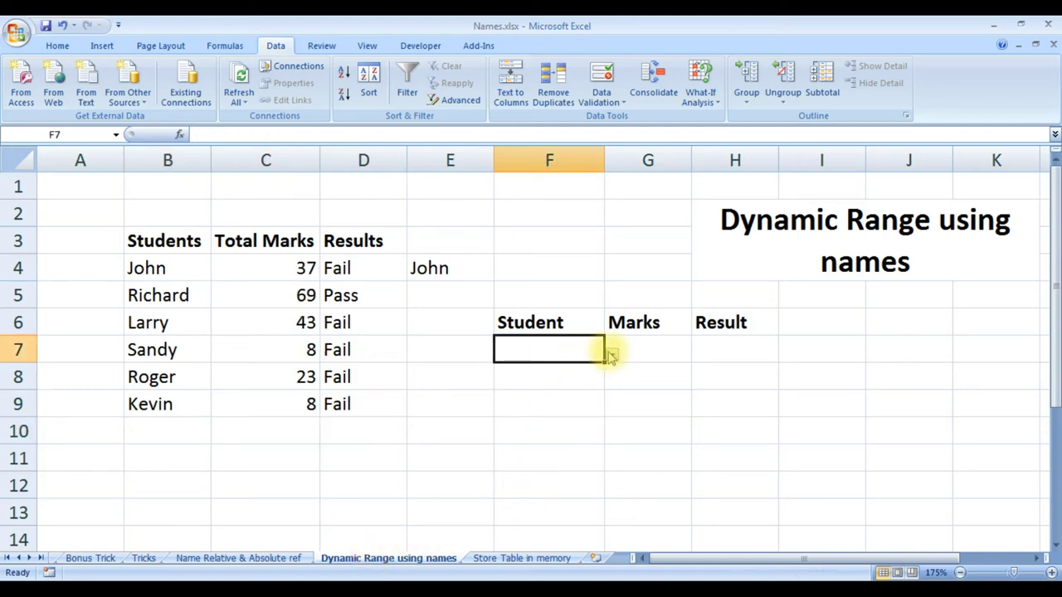
left_click(613, 353)
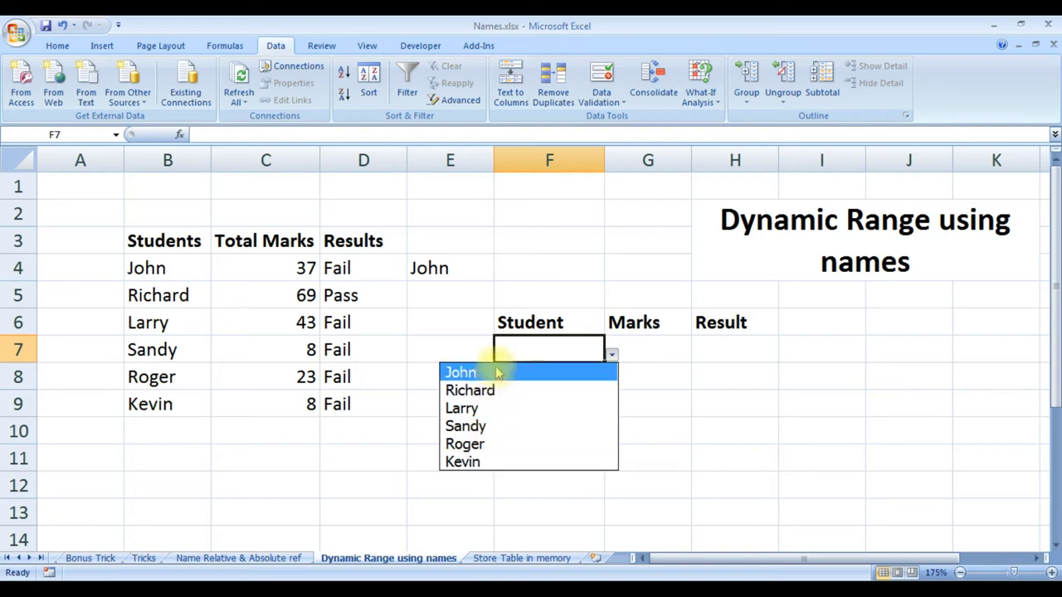
left_click(142, 429)
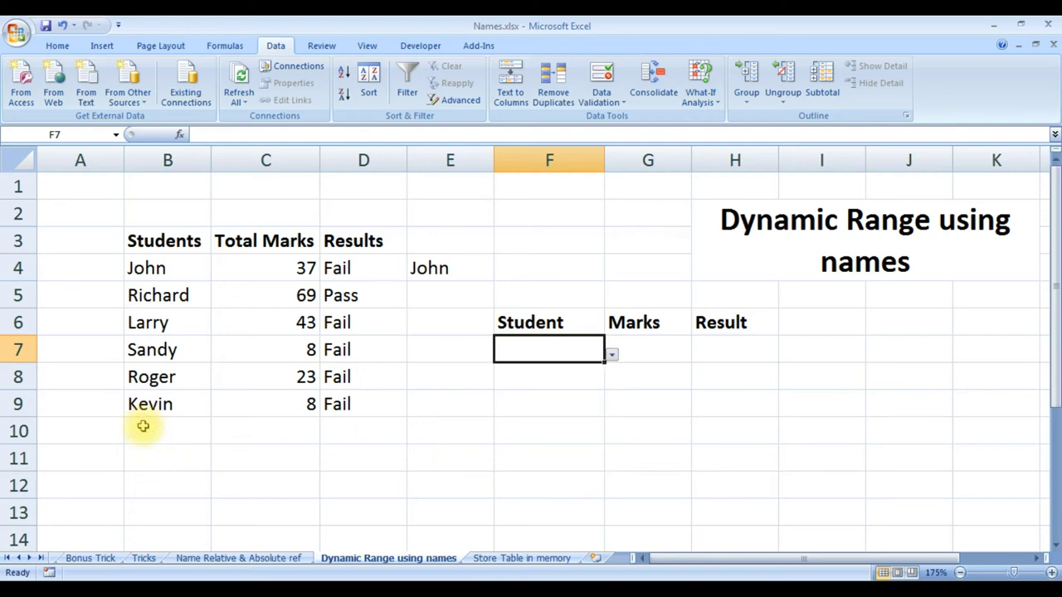
left_click(142, 430)
left_click_drag(180, 270, 194, 451)
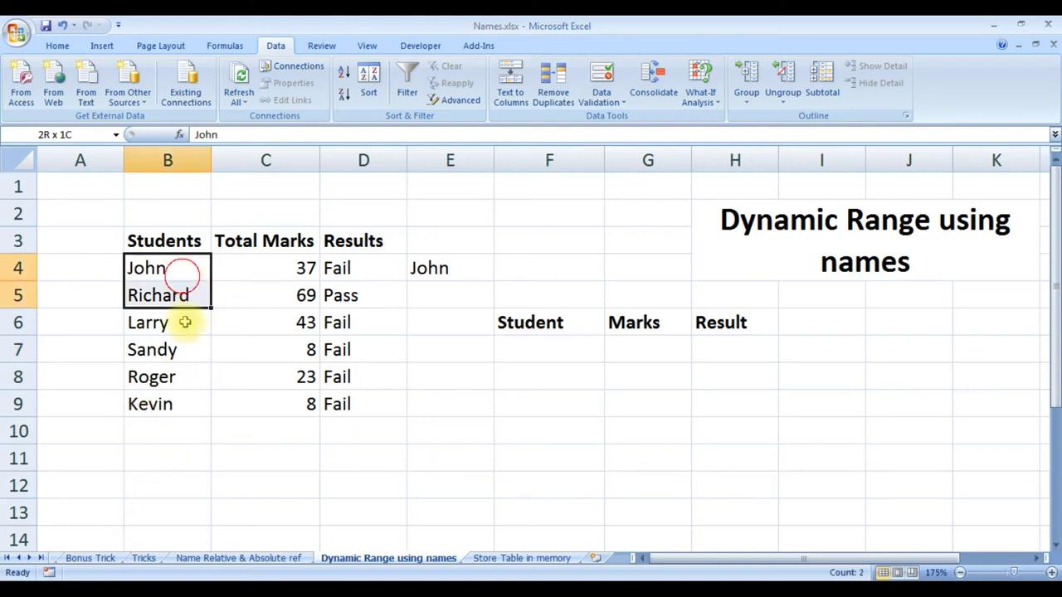
left_click(191, 436)
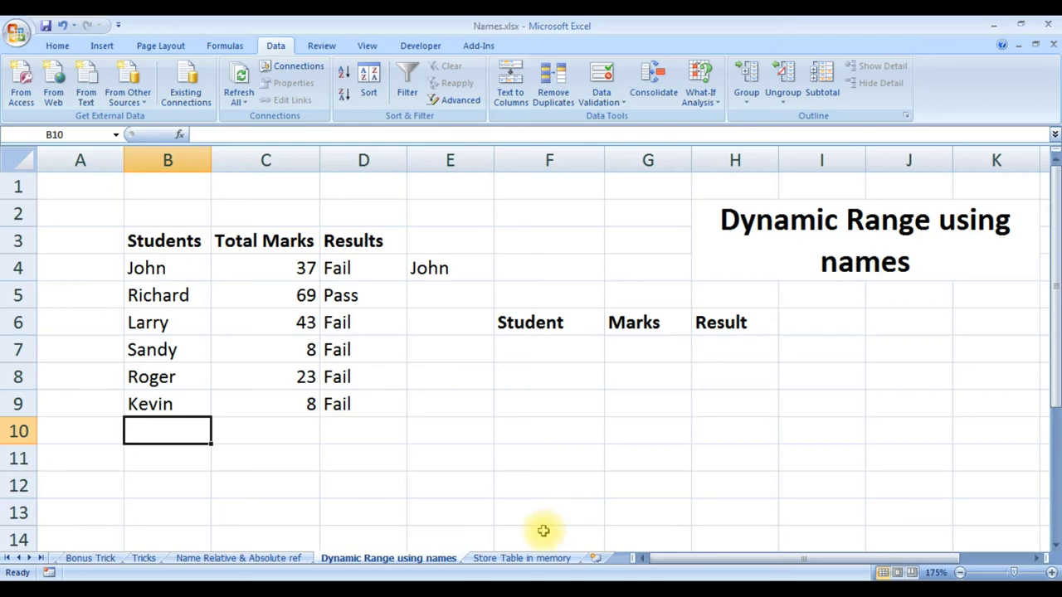
left_click(511, 559)
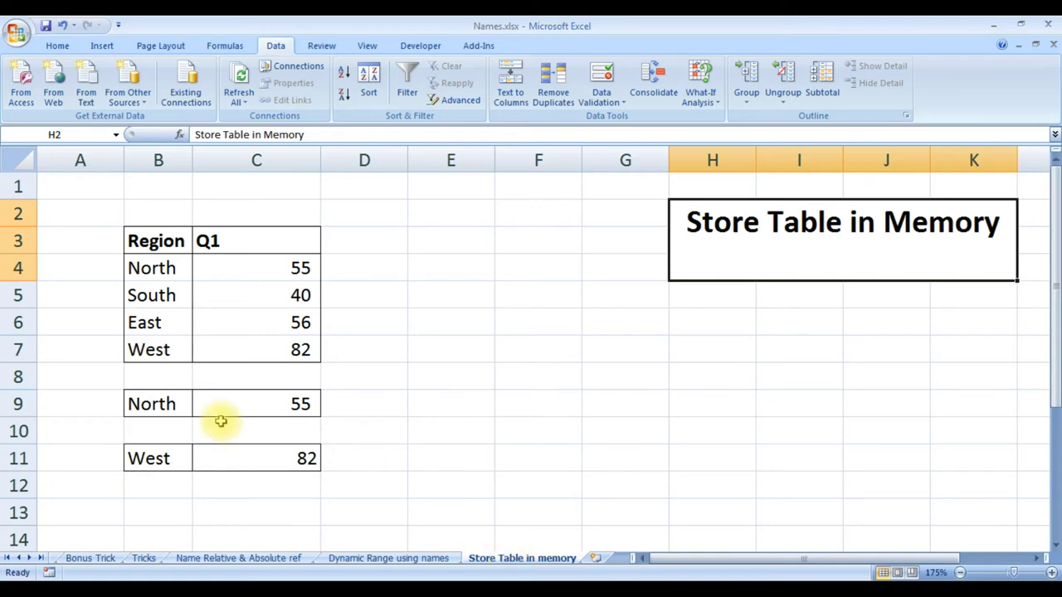
left_click(177, 404)
left_click(290, 393)
left_click(151, 269)
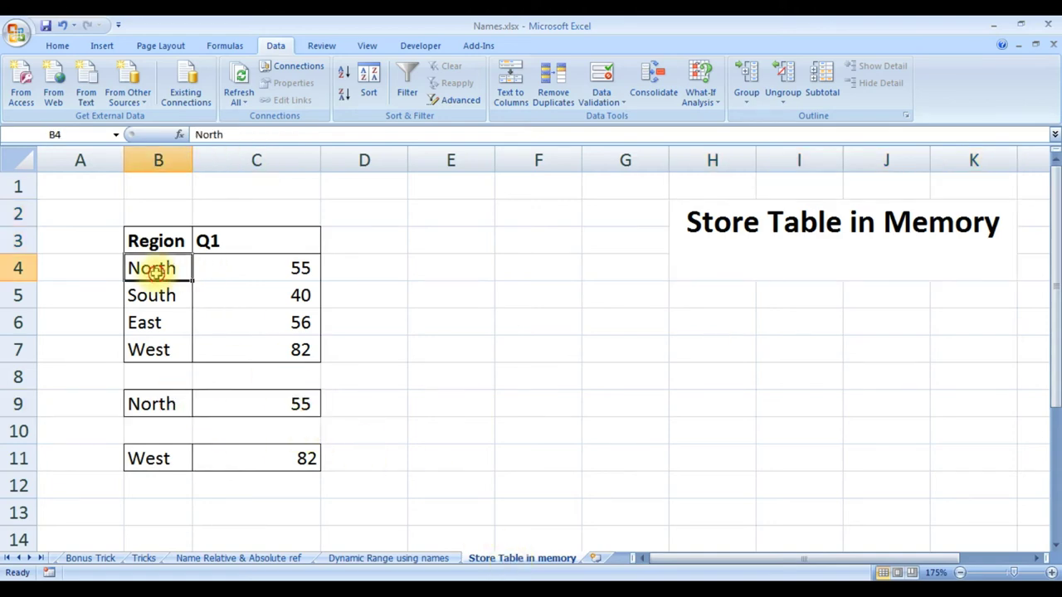
left_click(259, 279)
left_click(234, 290)
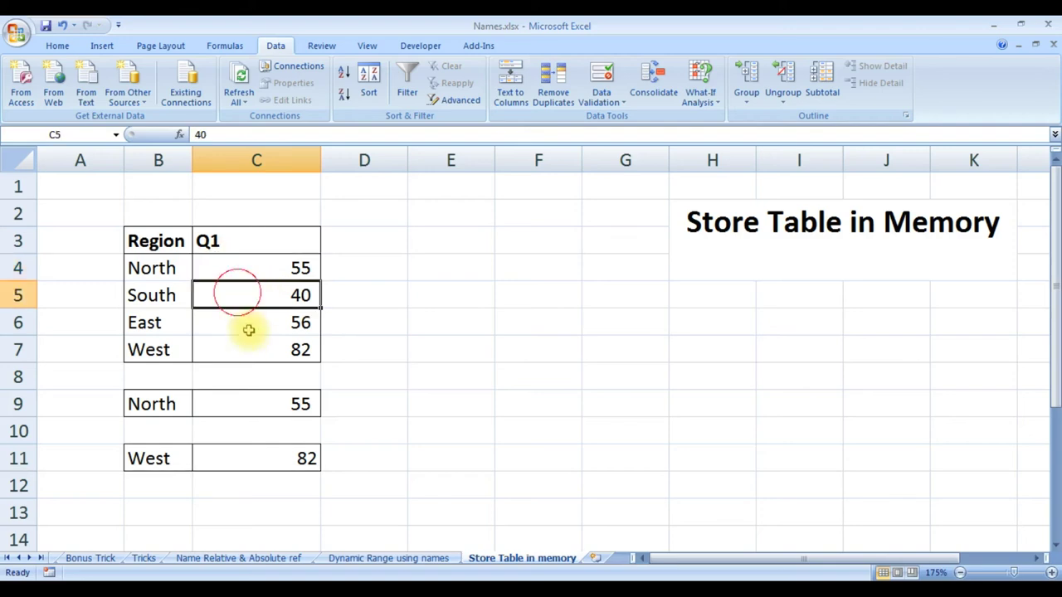
left_click(247, 342)
left_click(266, 404)
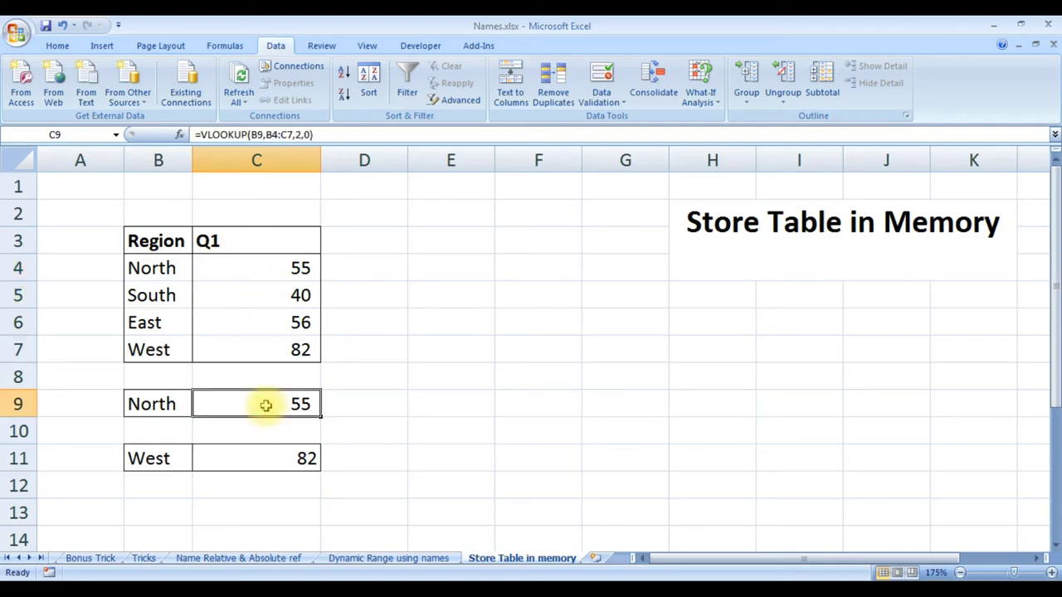
double_click(265, 404)
key("Left")
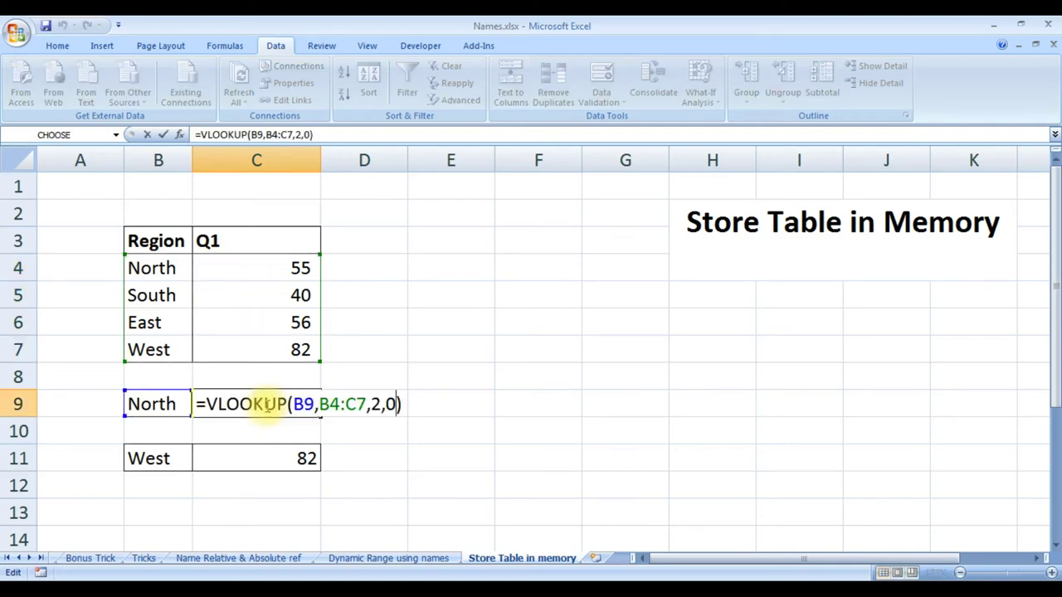
key("Left")
key("Left")
key("Left")
key("Left")
key("Left")
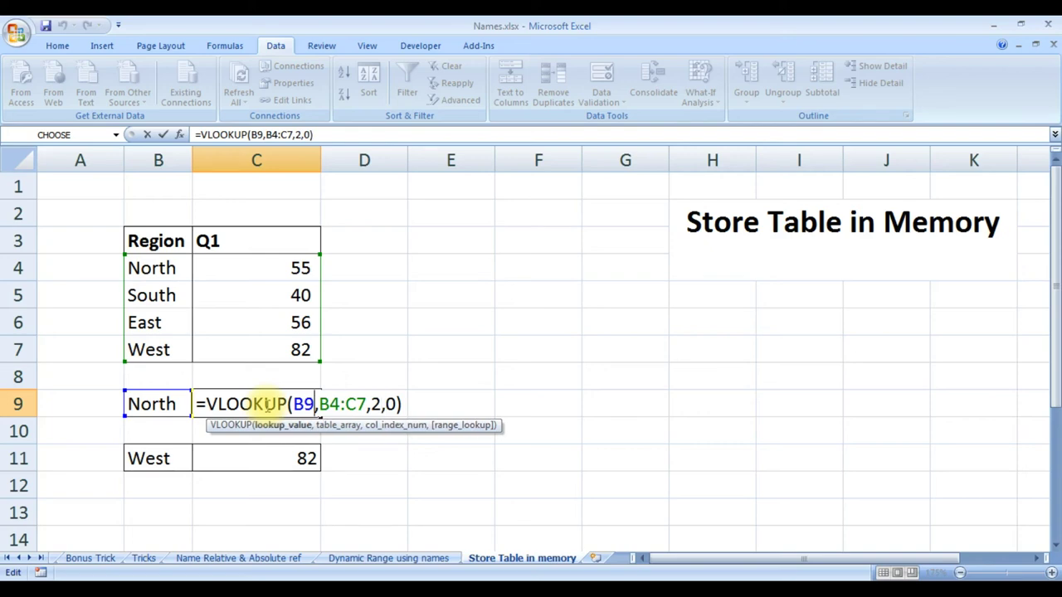
key("Right")
key("Right")
key("Right")
key("Right")
key("Right")
key("Right")
key("Right")
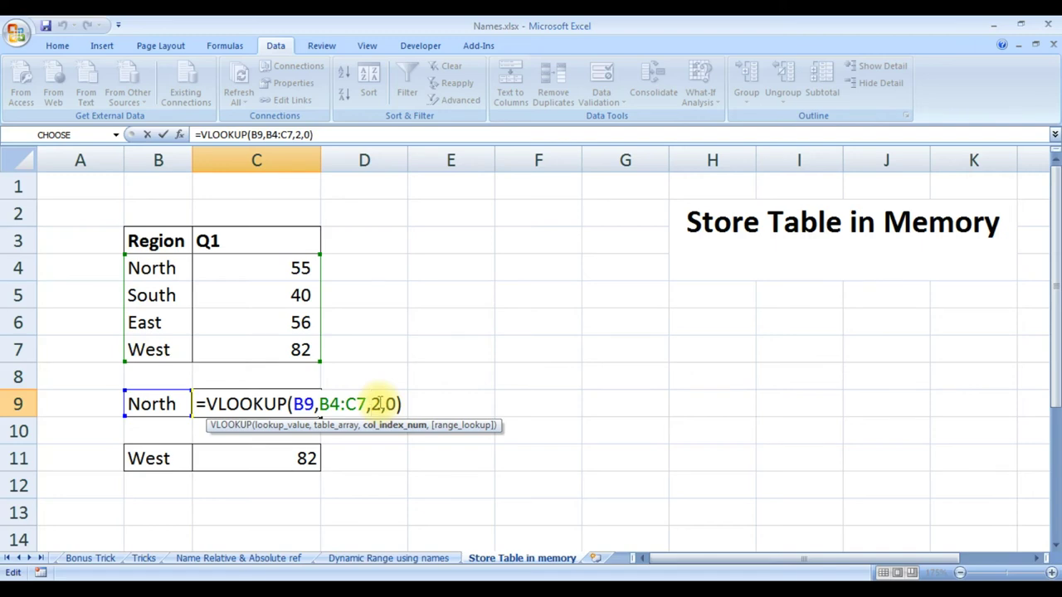
left_click(387, 404)
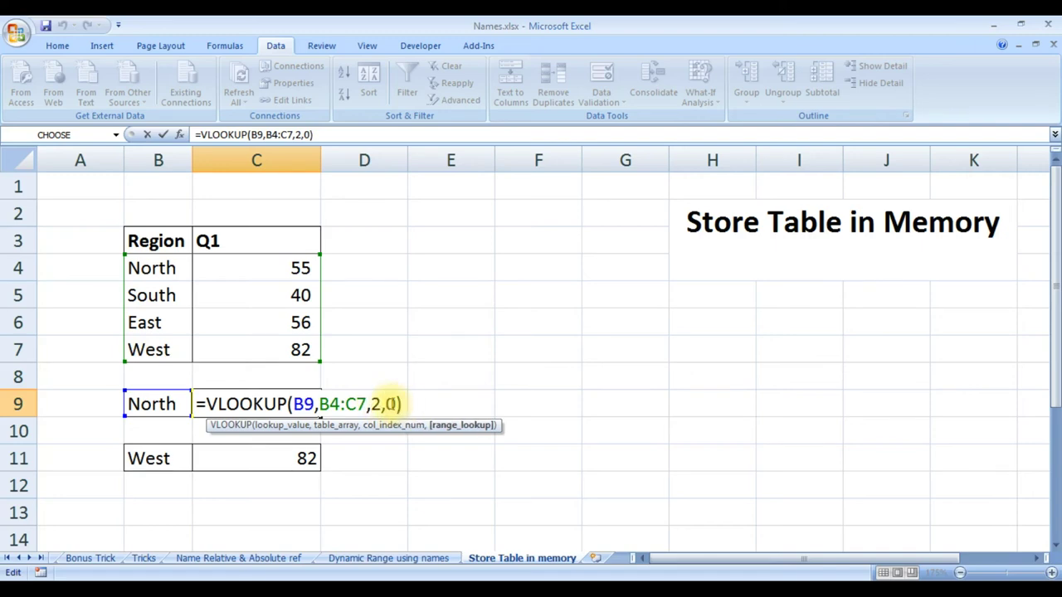
left_click(419, 404)
key("Escape")
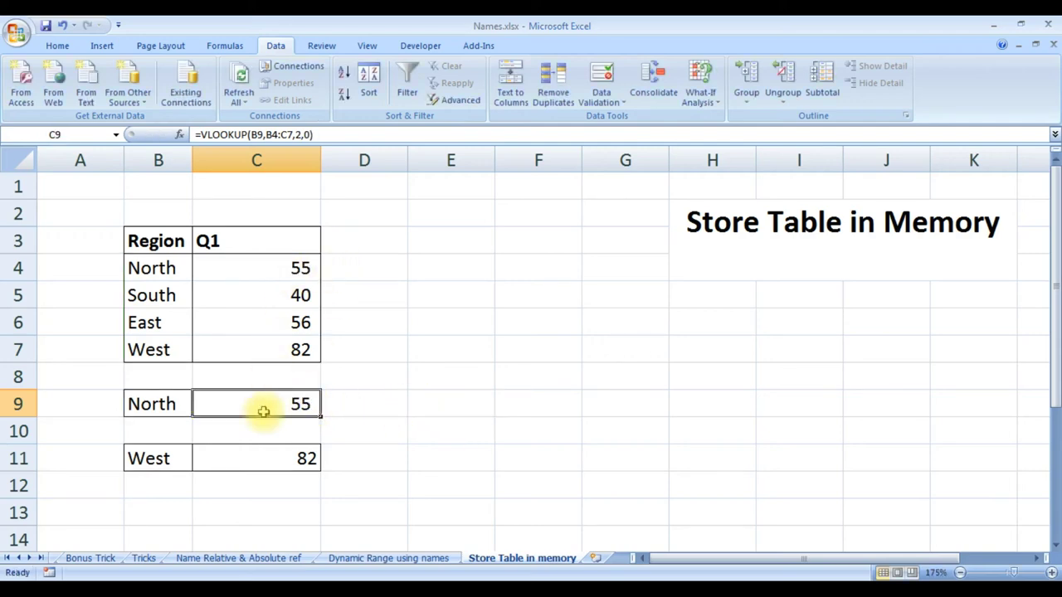
left_click(261, 455)
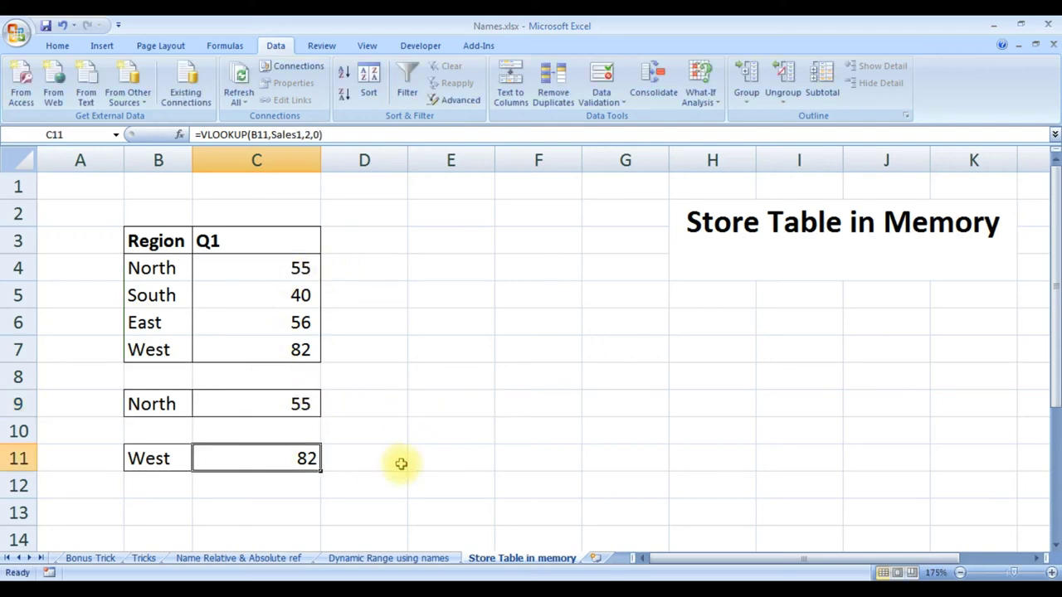
Inspect C11's formula, then clear the Region/Q1 values in B4:C7.
key("F2")
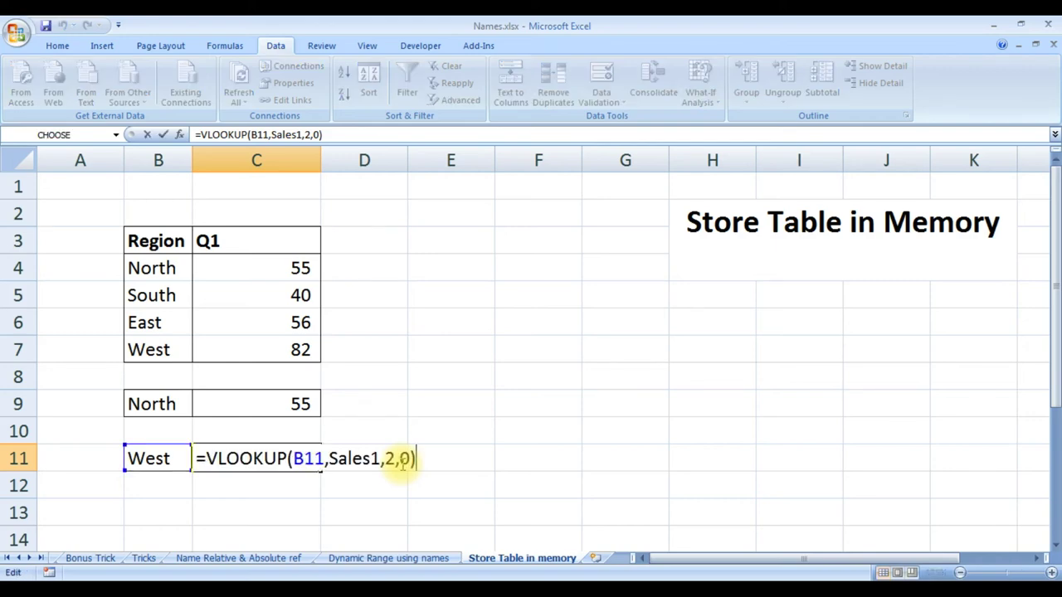
key("Escape")
key("Left")
key("Up")
key("Up")
key("Up")
key("Up")
key("Up")
key("Up")
key("Up")
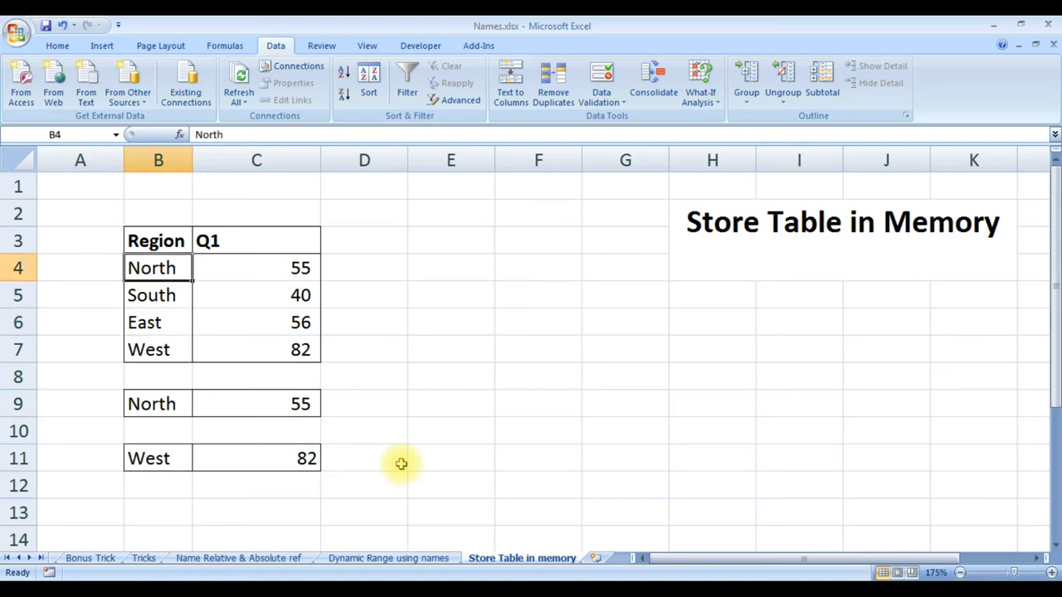
key("Down")
key("Down")
key("Down")
key("Down")
key("Up")
key("Up")
key("Up")
key("Up")
key("shift+Down")
key("shift+Down")
key("shift+Down")
key("shift+Right")
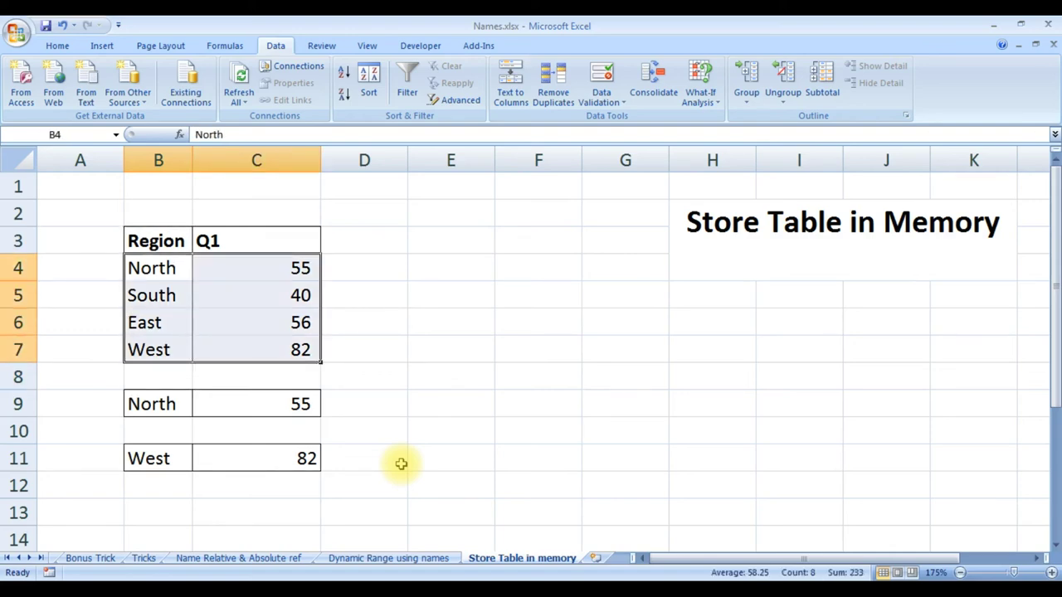
key("Delete")
Compare the C9 and C11 lookup results, then undo to restore the table.
key("Down")
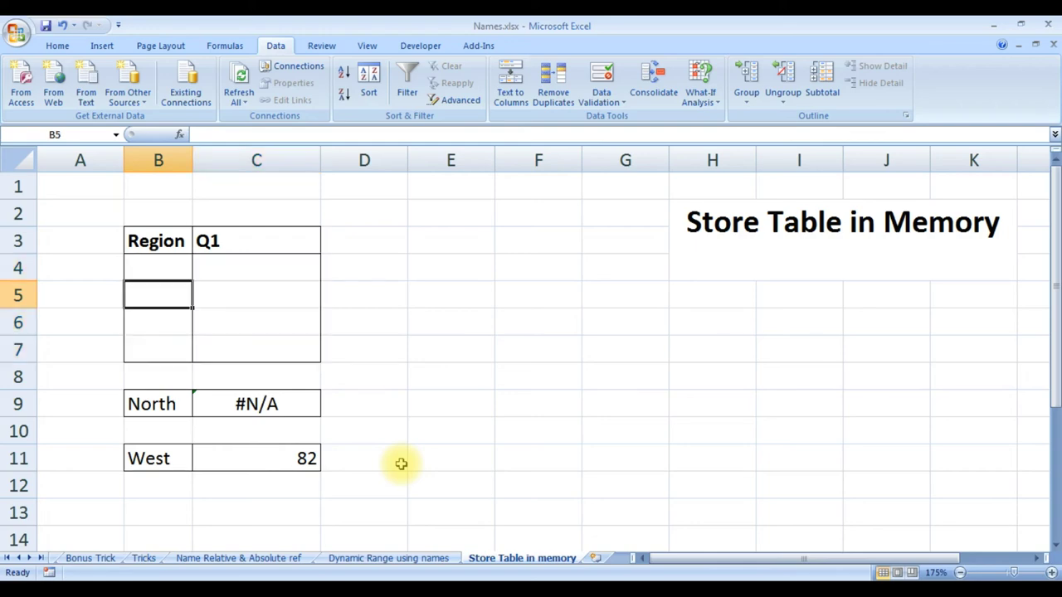
key("Down")
key("Down")
key("Right")
key("Right")
key("Down")
key("Down")
key("Left")
key("Down")
key("Down")
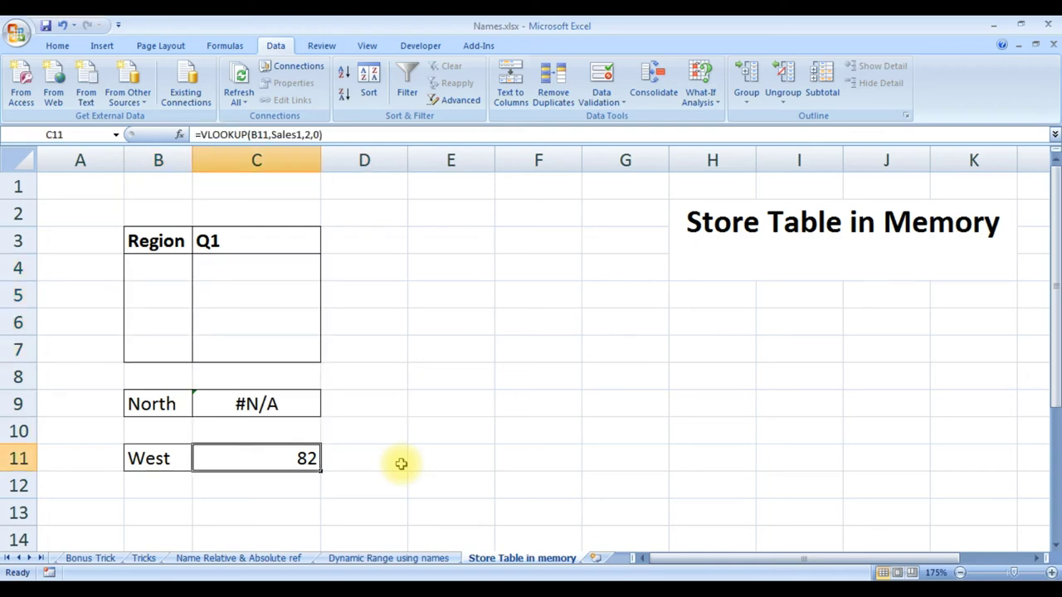
key("ctrl+z")
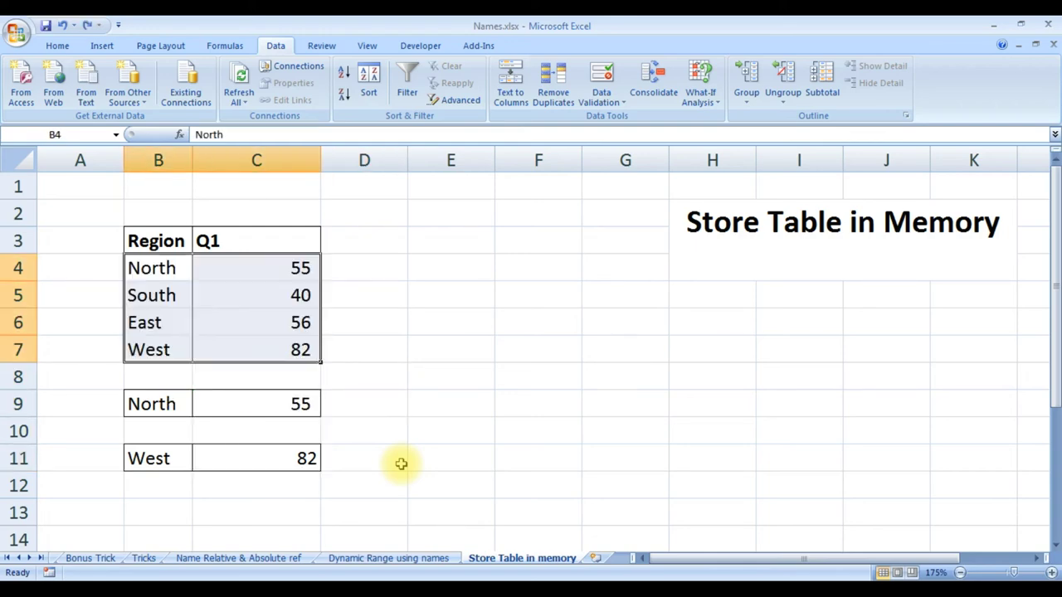
Review C11's =VLOOKUP(B11,Sales1,2,0) formula returning 82, leaving it unchanged.
key("Down")
key("Down")
key("Down")
key("Right")
key("Down")
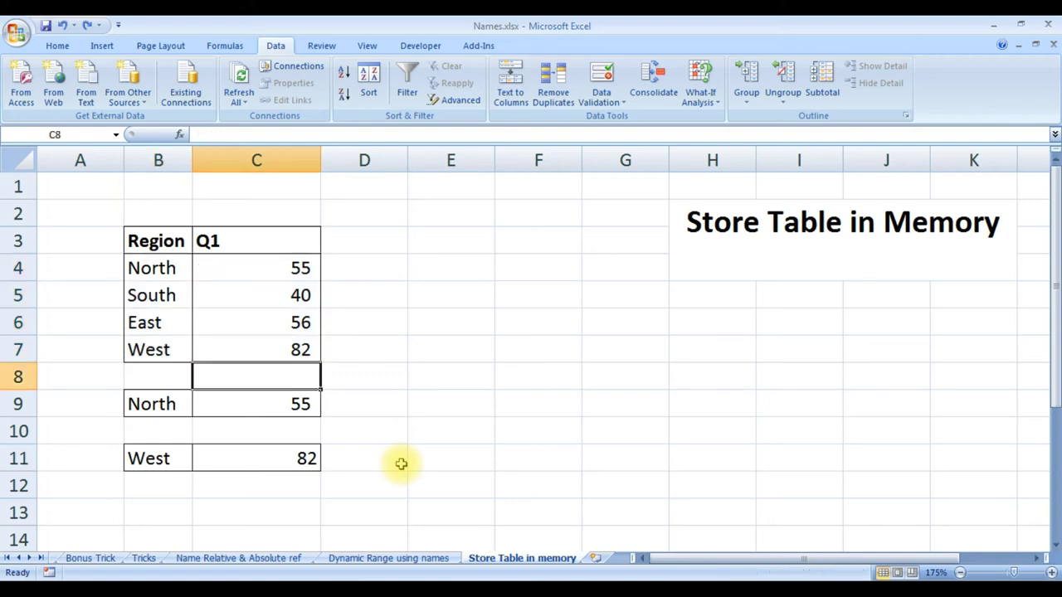
key("Down")
key("Down")
key("Down")
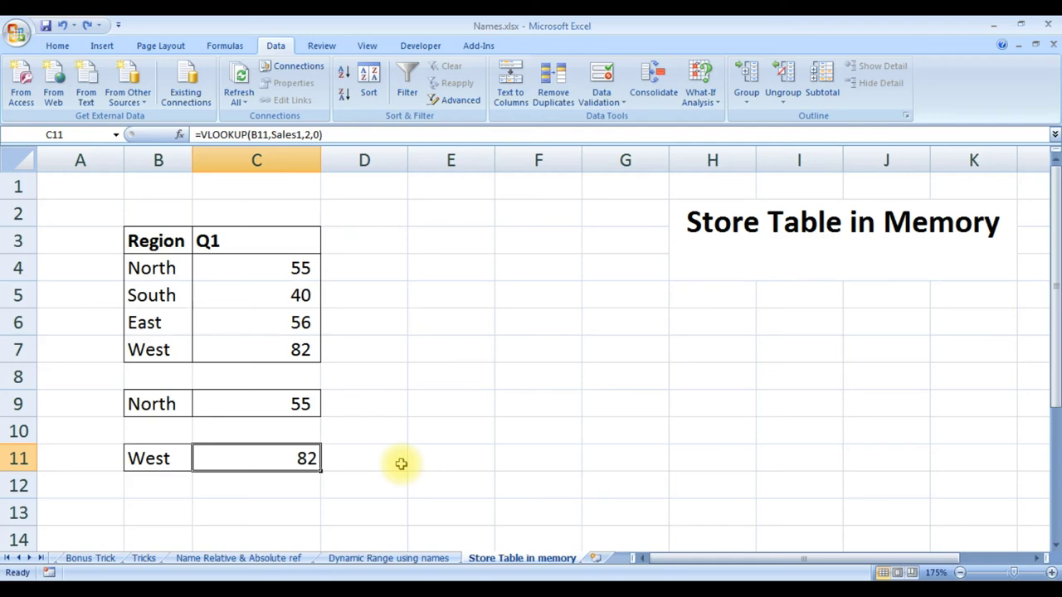
key("F2")
key("Left")
key("Left")
key("Left")
key("Left")
key("Left")
key("Left")
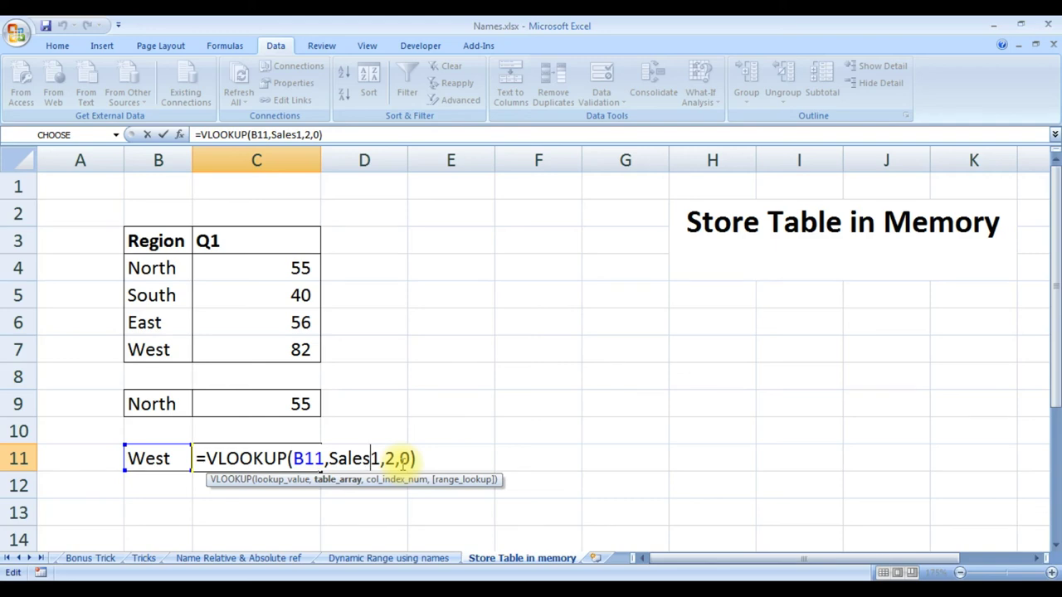
key("Escape")
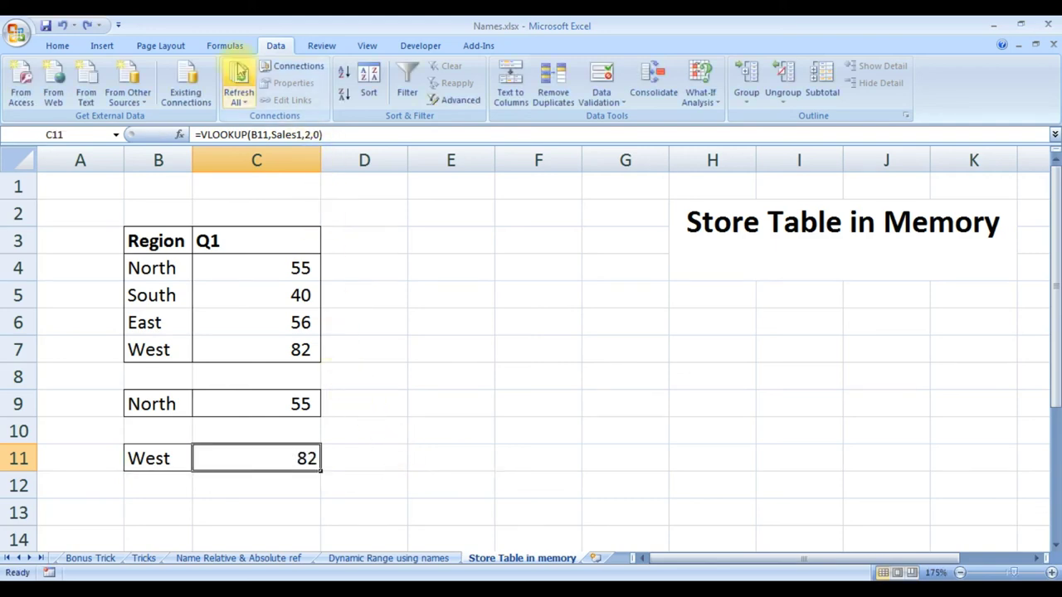
left_click(225, 45)
left_click(426, 93)
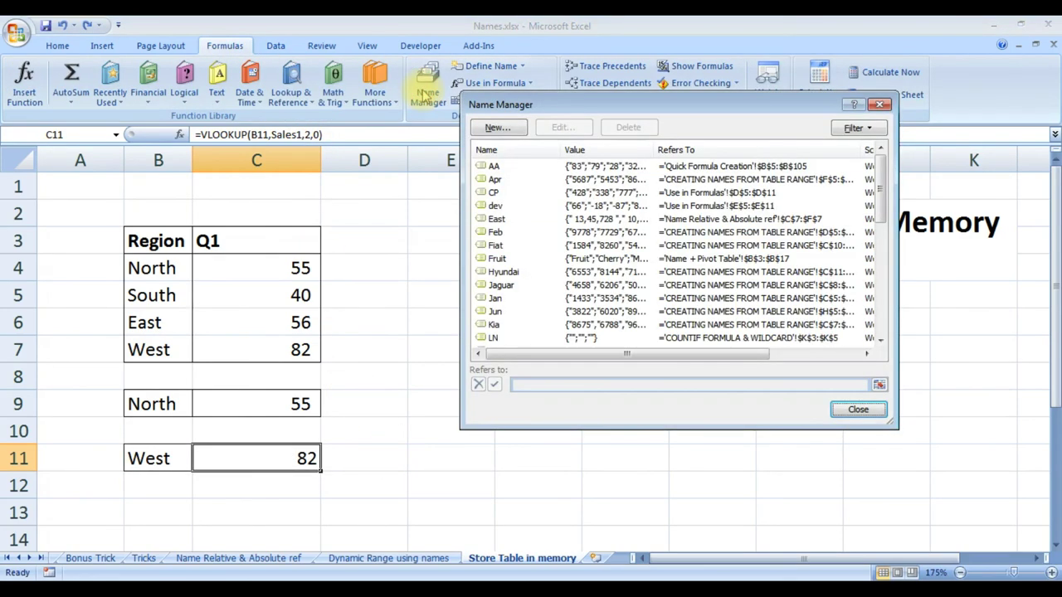
left_click(497, 311)
scroll(504, 322, "down", 3)
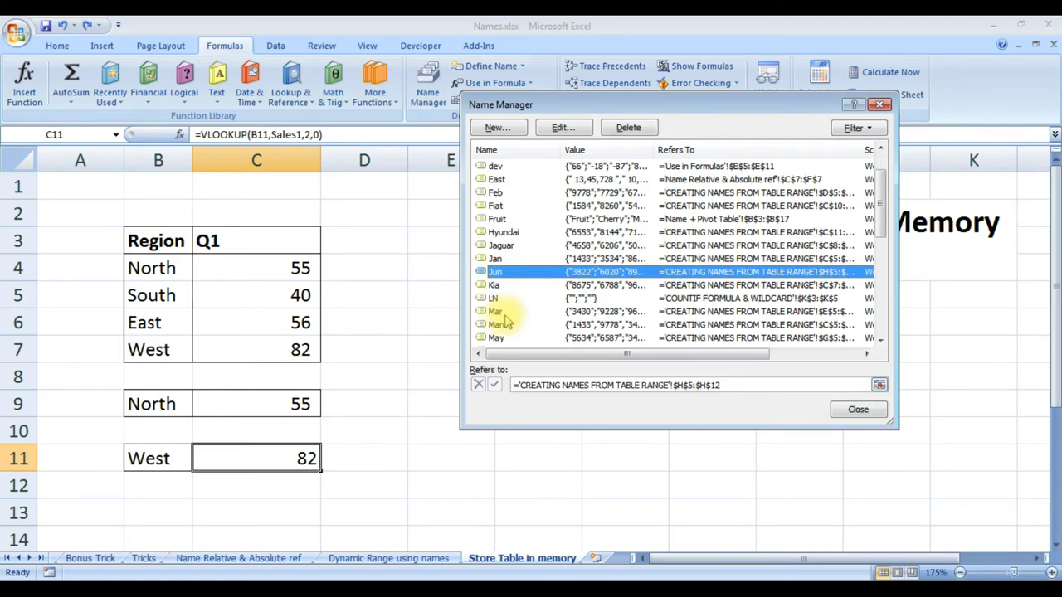
scroll(504, 322, "down", 2)
left_click(500, 311)
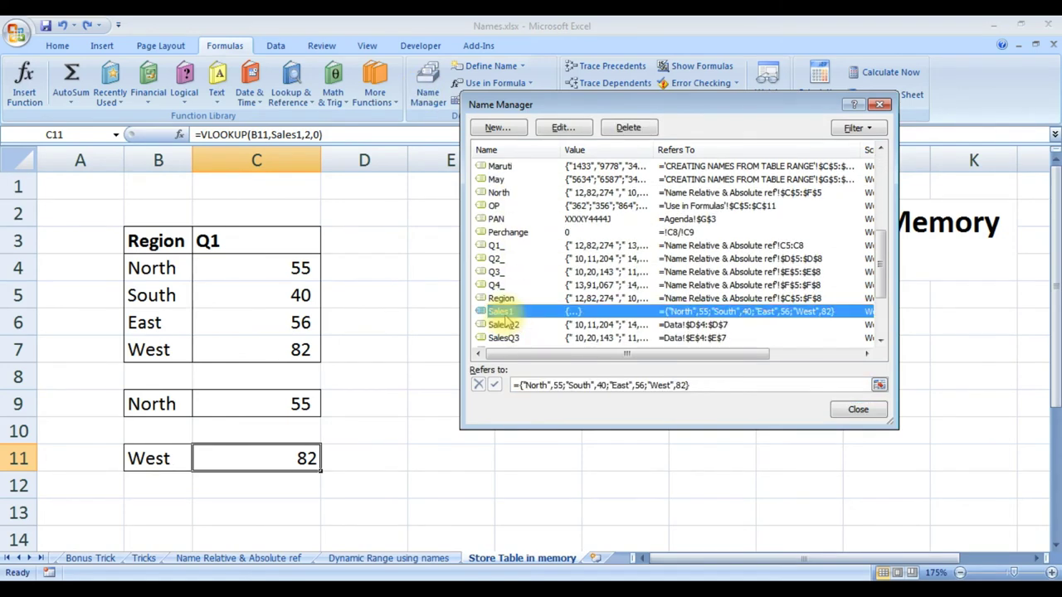
left_click(554, 129)
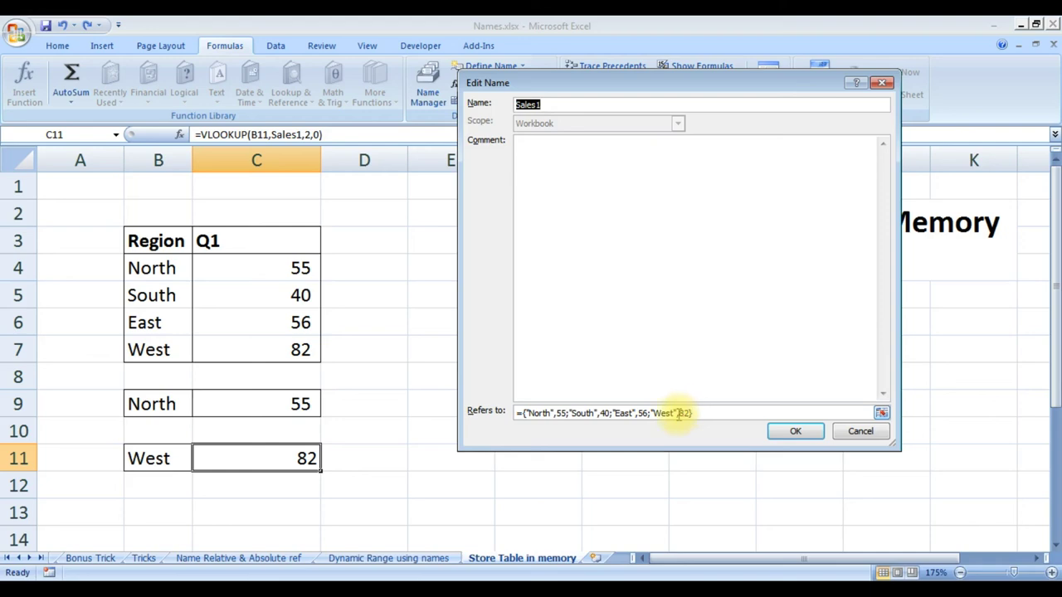
left_click(778, 434)
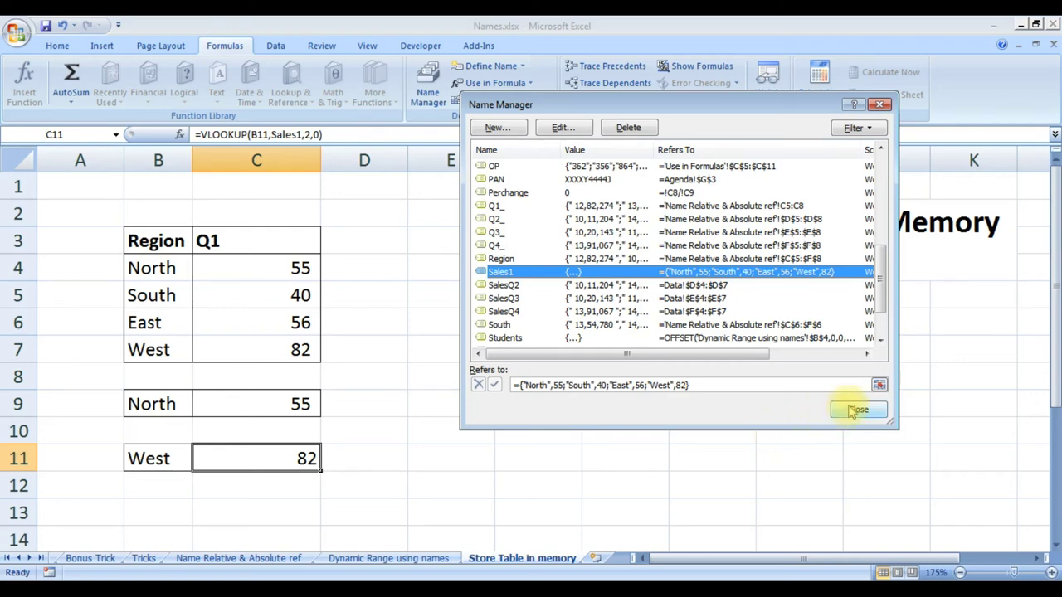
left_click(854, 412)
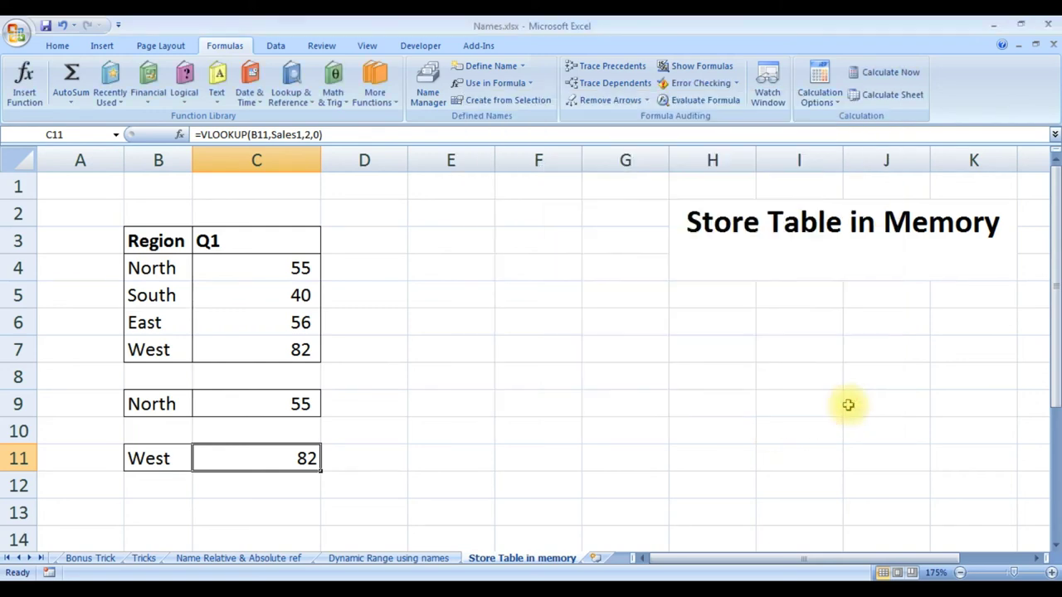
Point out the Sales1 name in C11's VLOOKUP formula without changing it.
left_click(171, 268)
left_click(284, 452)
key("F2")
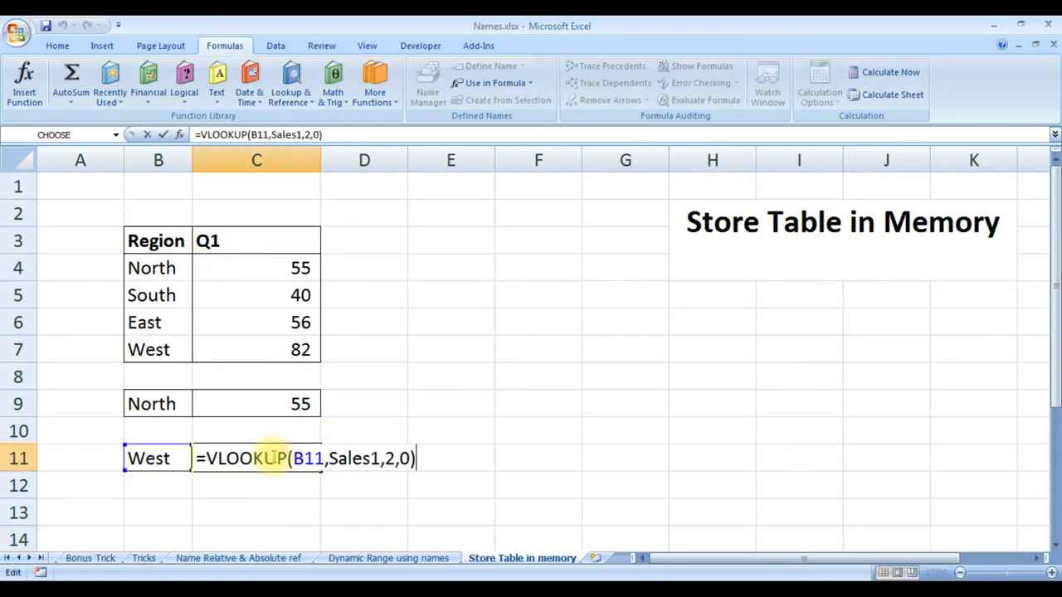
key("Left")
key("Left")
key("Left")
key("Left")
key("Left")
key("Left")
key("Left")
key("Left")
key("Left")
key("Left")
key("Left")
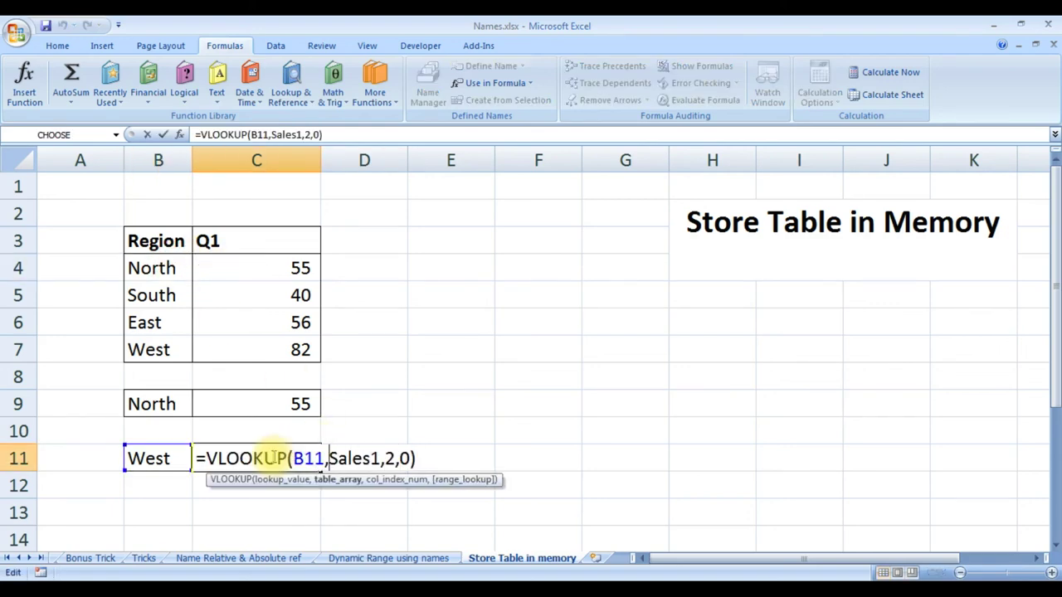
key("Right")
key("Right")
key("Right")
key("Right")
key("Right")
key("Right")
key("Left")
key("Left")
key("Left")
key("Left")
key("Left")
key("ctrl+Return")
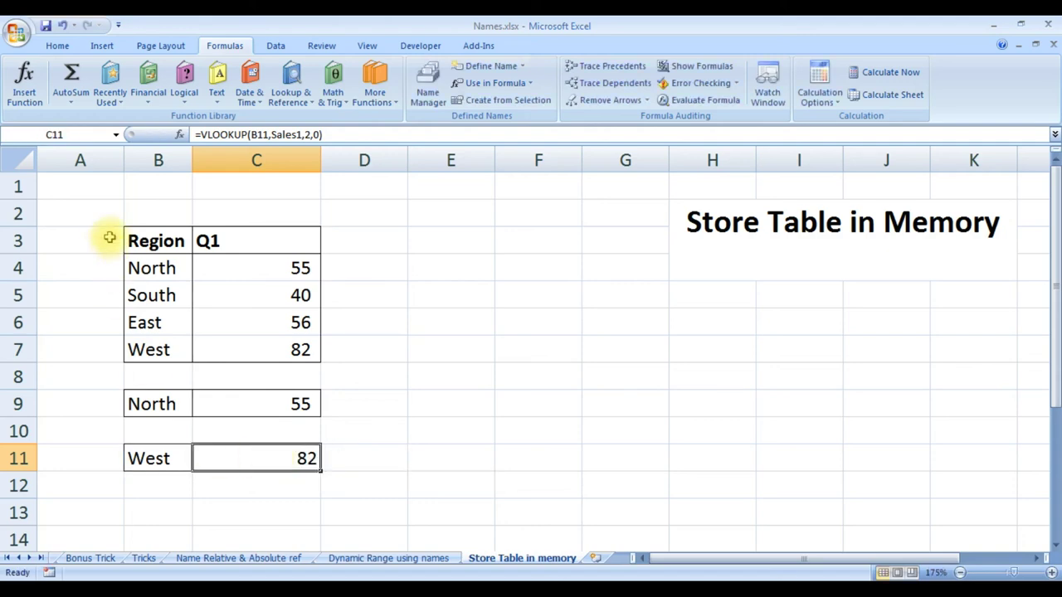
Clear the Region and Q1 table in B3:C7.
left_click_drag(158, 239, 244, 339)
left_click(256, 451)
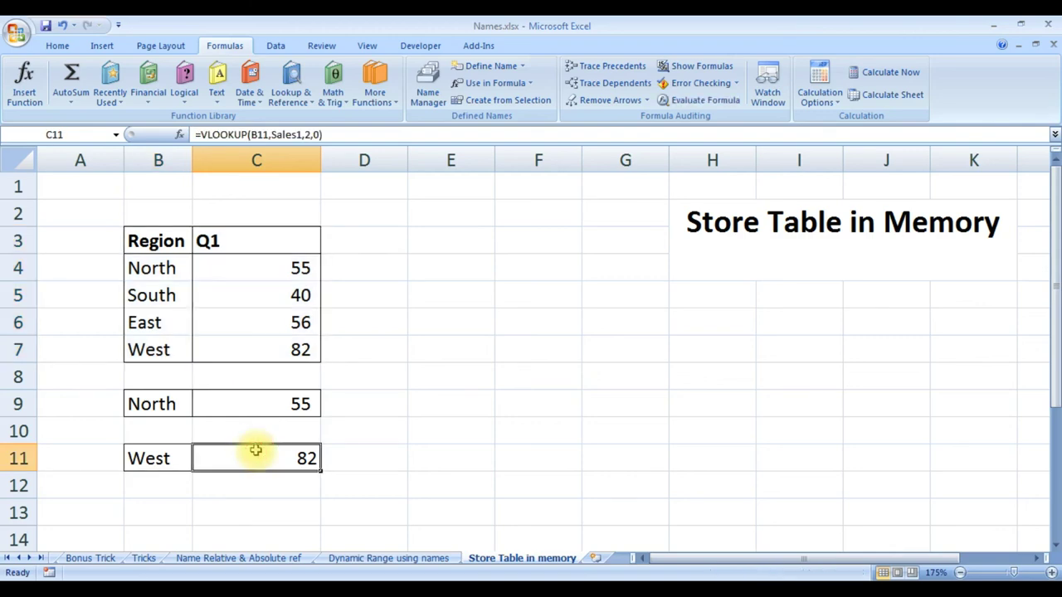
left_click_drag(171, 241, 315, 352)
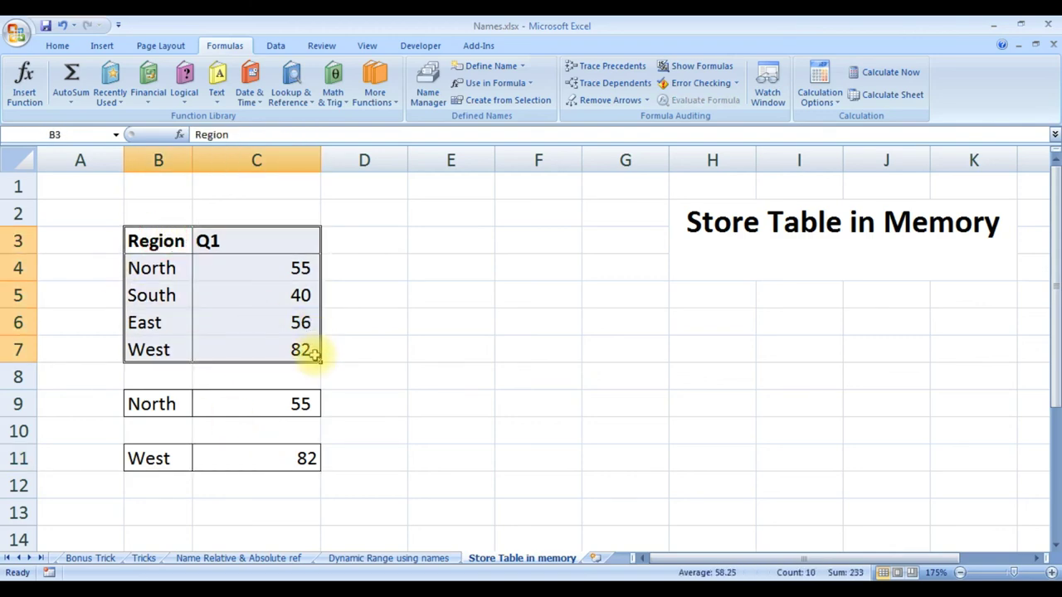
key("Delete")
Compare formulas: C9's B4:C7 lookup shows #N/A while C11's Sales1 lookup still returns 82.
key("Down")
key("Down")
key("Down")
key("Down")
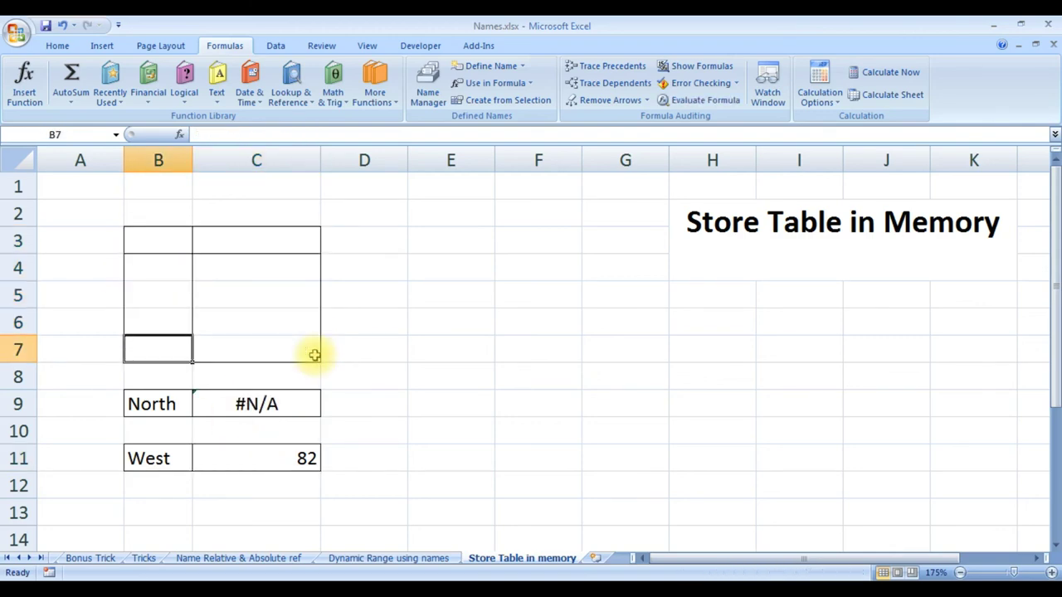
key("Down")
key("Down")
key("Right")
key("F2")
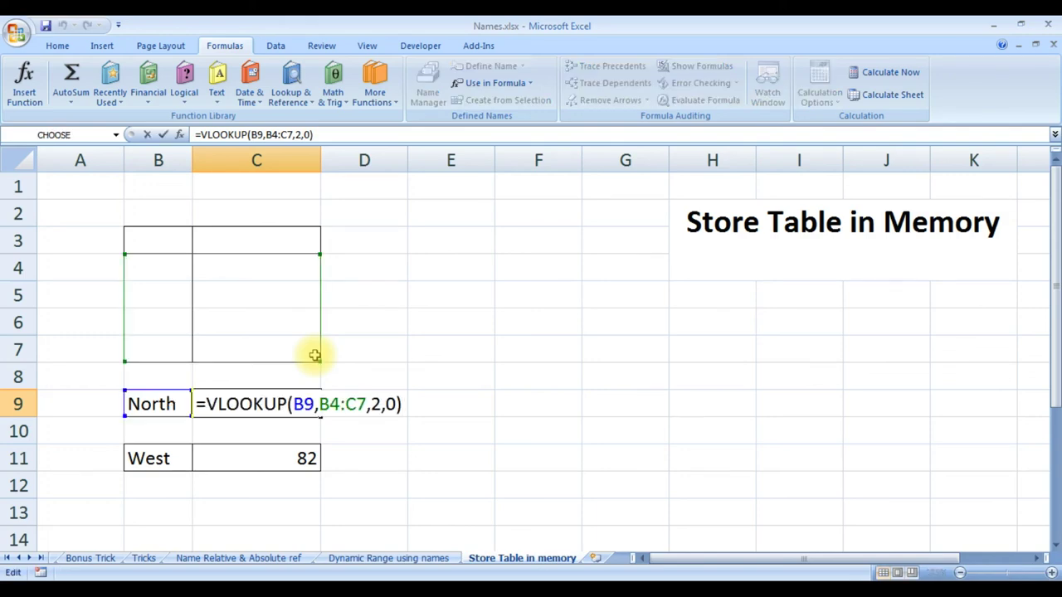
key("Escape")
left_click(259, 465)
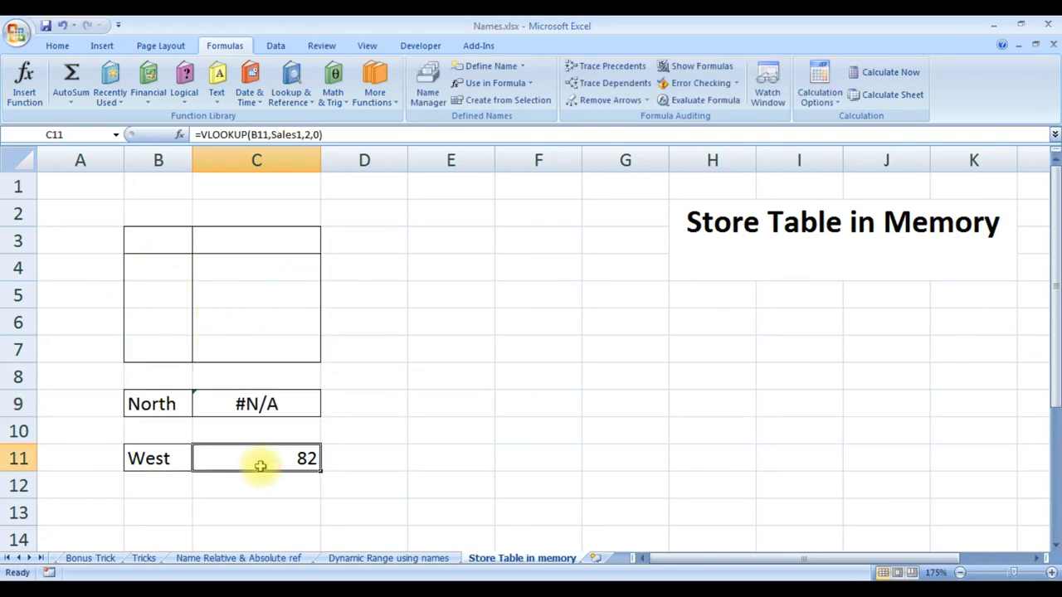
key("F2")
key("Left")
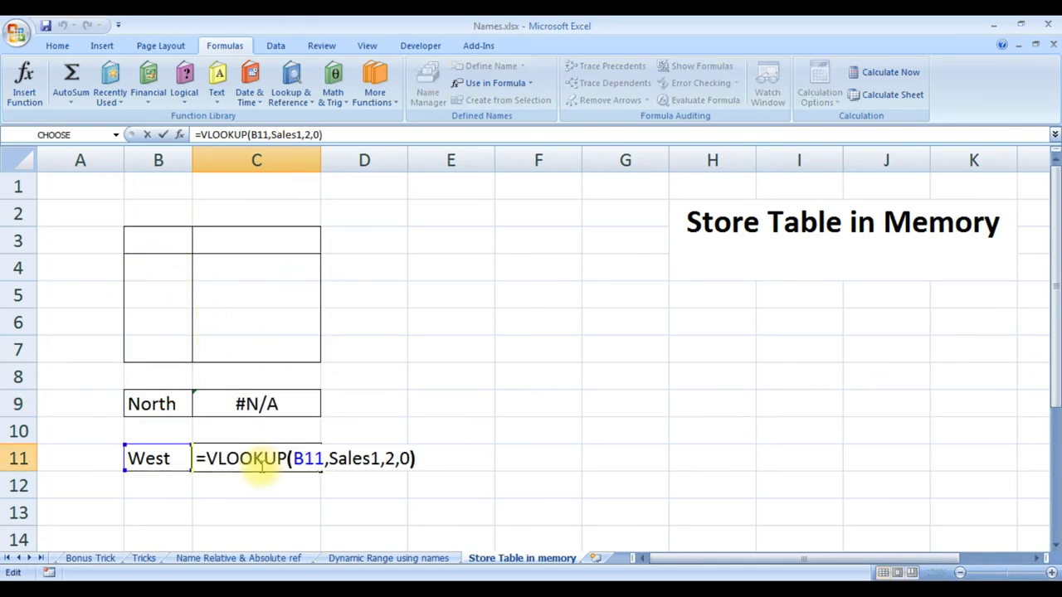
key("Left")
key("Left")
key("Left")
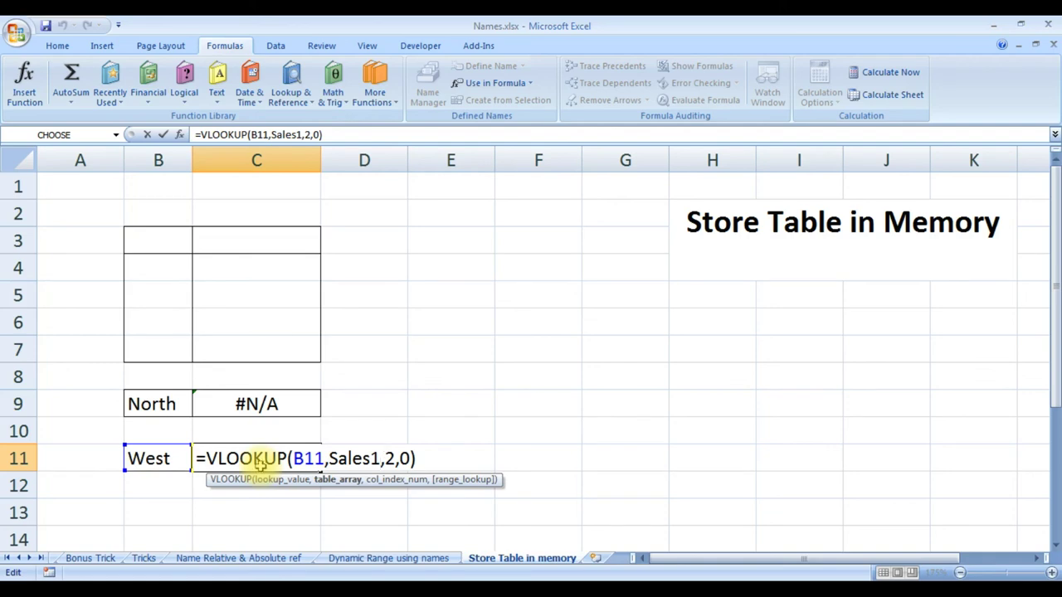
key("Return")
left_click(260, 465)
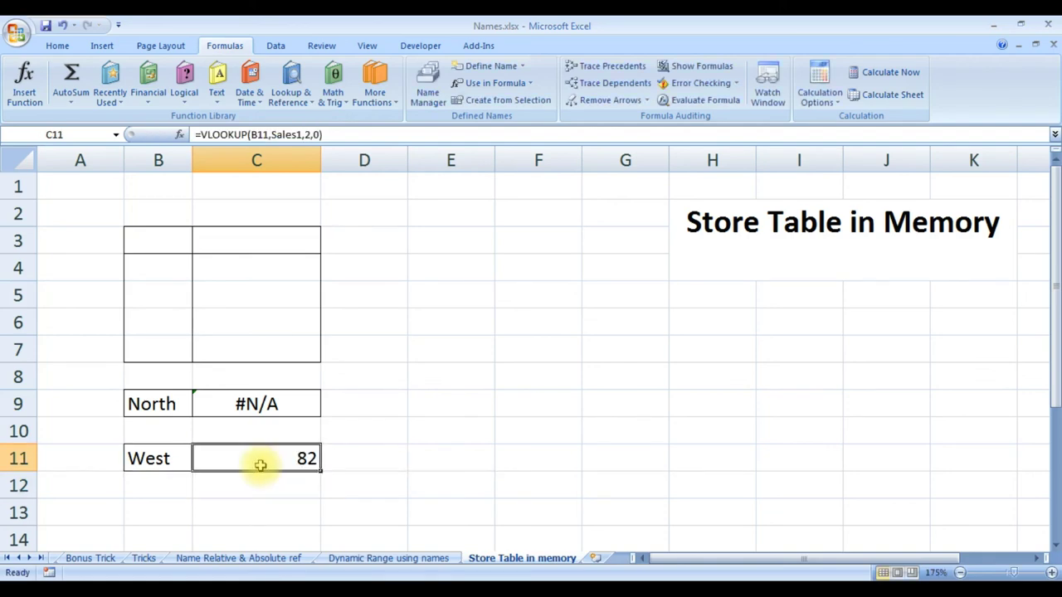